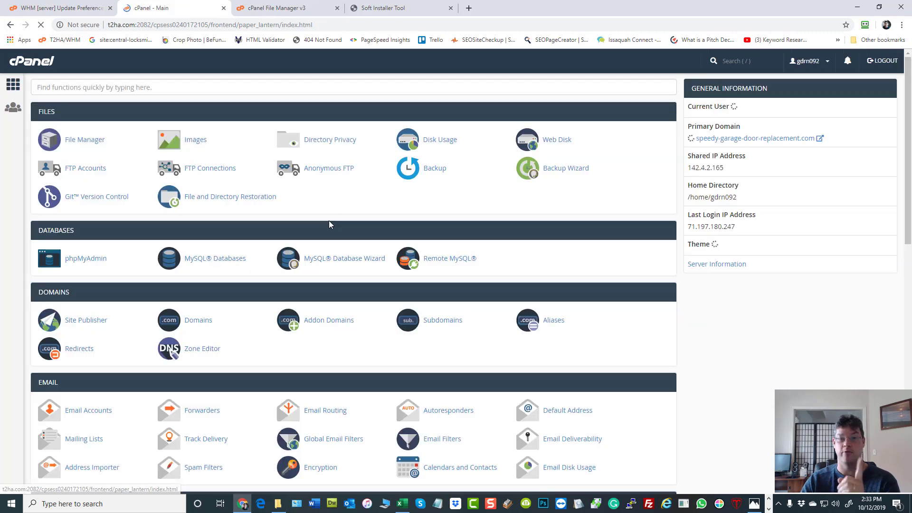
Step: Open the primary domain's empty 'Index of /' listing in a new tab, then return to Soft Installer Tool
{"action": "scroll", "coordinate": [471, 219], "scroll_direction": "down", "scroll_amount": 4}
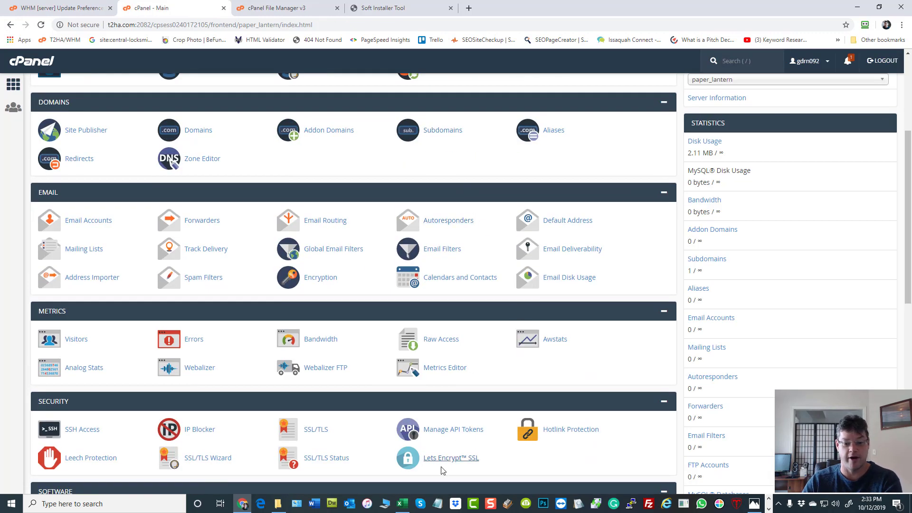
{"action": "scroll", "coordinate": [555, 246], "scroll_direction": "up", "scroll_amount": 4}
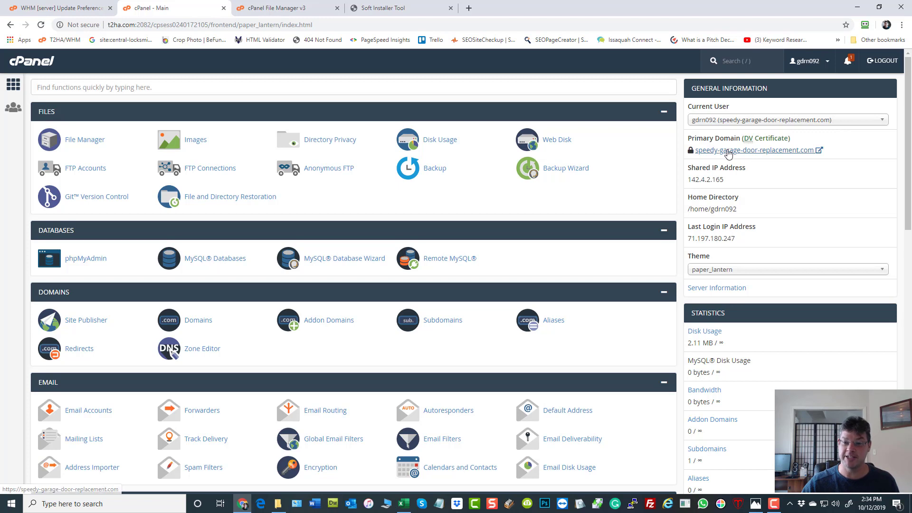
{"action": "left_click", "coordinate": [726, 151]}
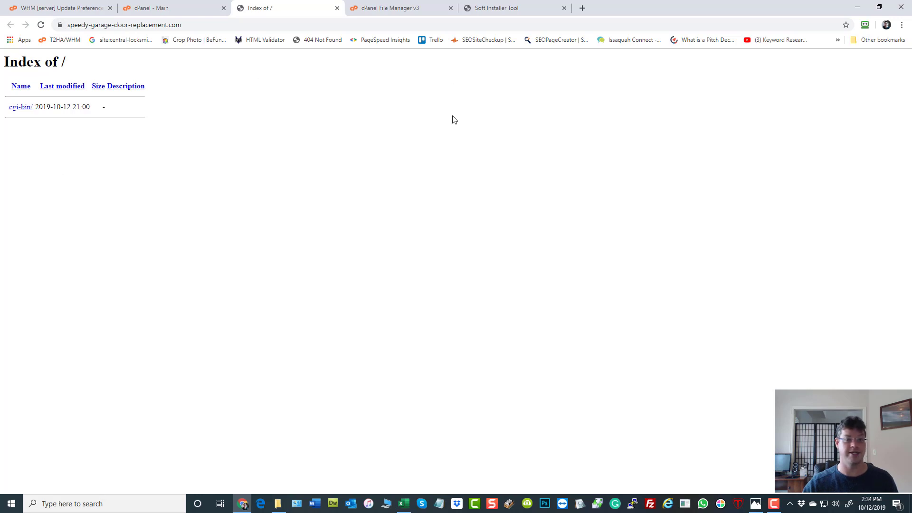
{"action": "left_click", "coordinate": [515, 11]}
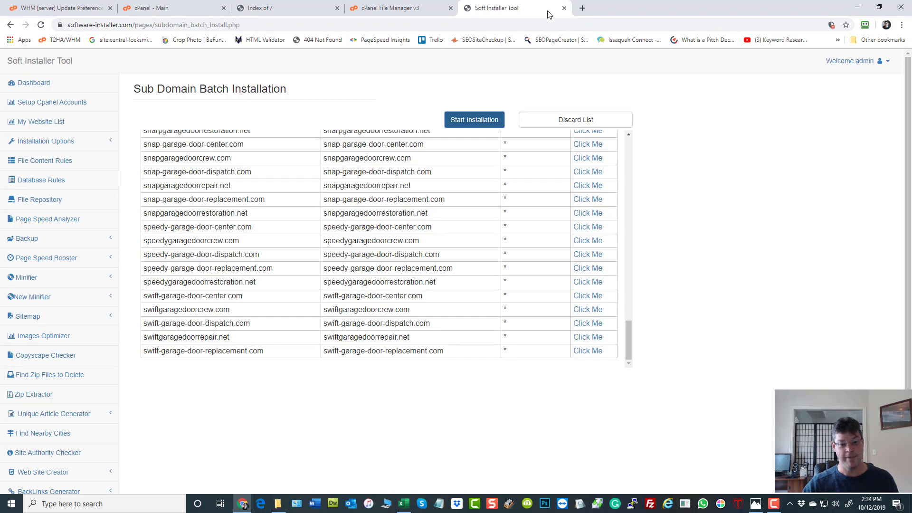
Step: Discard the queued sub-domain list, clear the pasted Excel data, and expand Installation Options
{"action": "scroll", "coordinate": [518, 190], "scroll_direction": "up", "scroll_amount": 15}
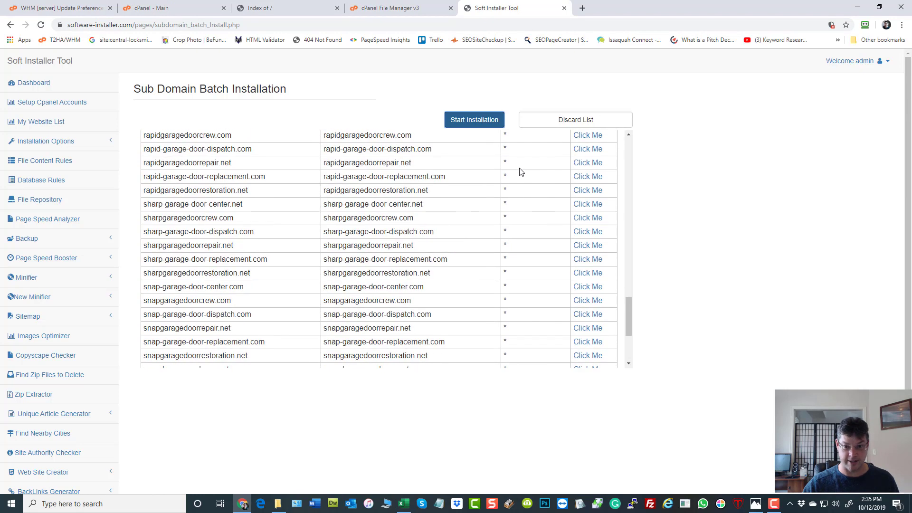
{"action": "left_click", "coordinate": [556, 121]}
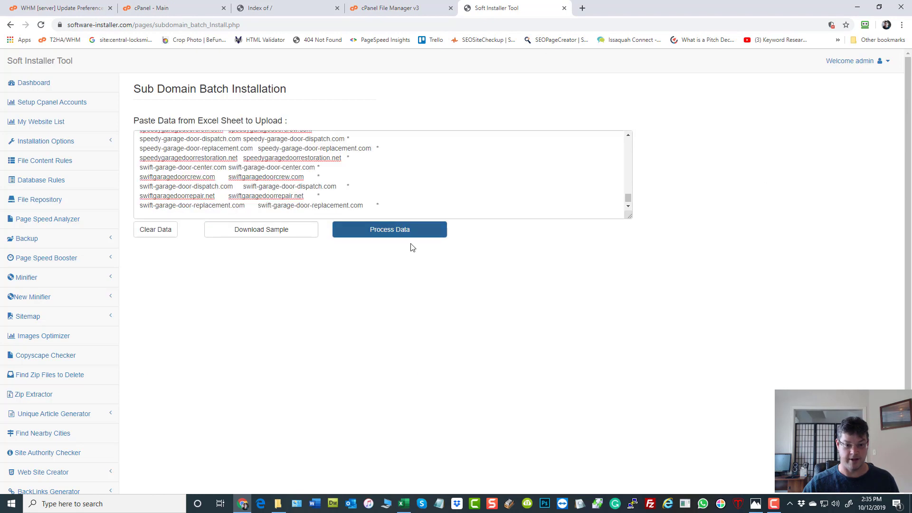
{"action": "left_click", "coordinate": [154, 231]}
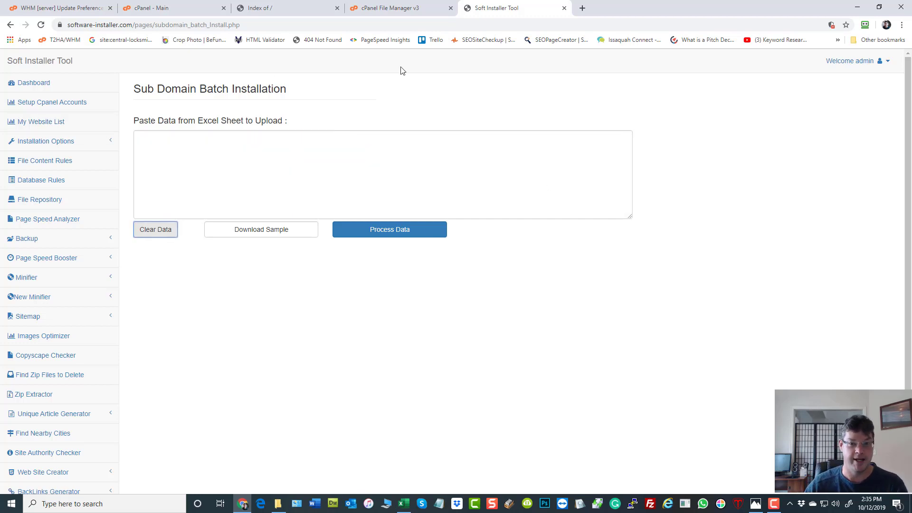
{"action": "left_click", "coordinate": [26, 140]}
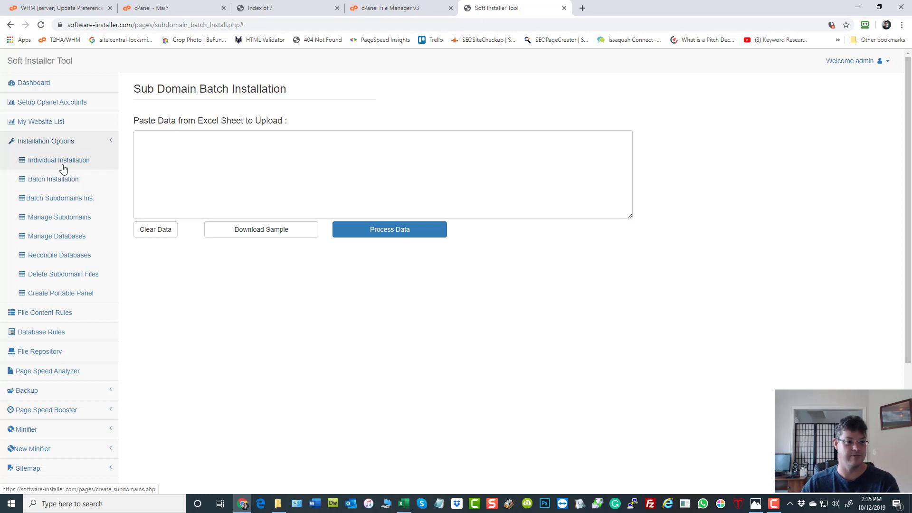
Step: Open the Individual Installation form and reload it over http instead of https
{"action": "left_click", "coordinate": [61, 166]}
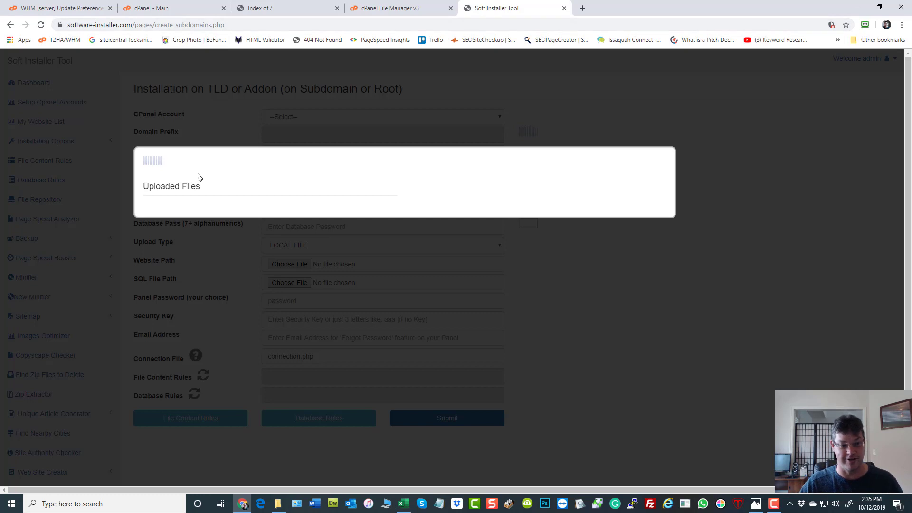
{"action": "left_click", "coordinate": [80, 26]}
{"action": "left_click", "coordinate": [84, 27]}
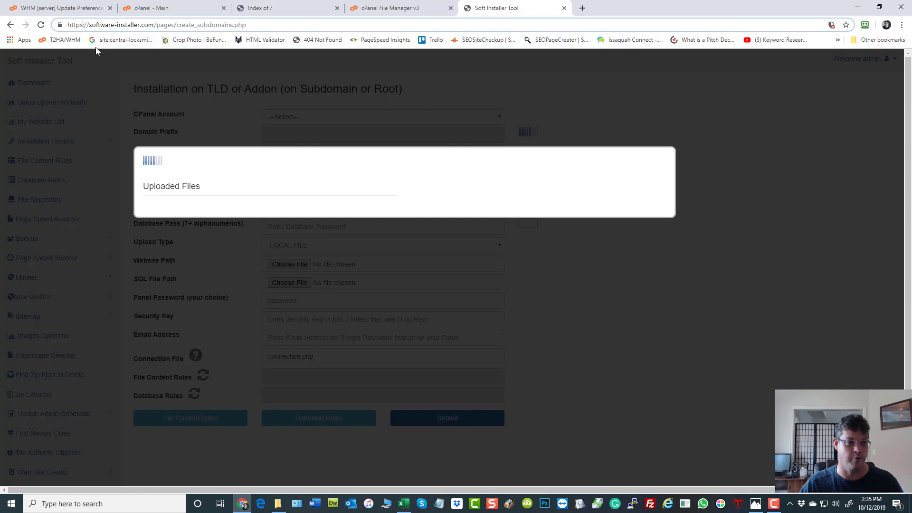
{"action": "key", "text": "BackSpace"}
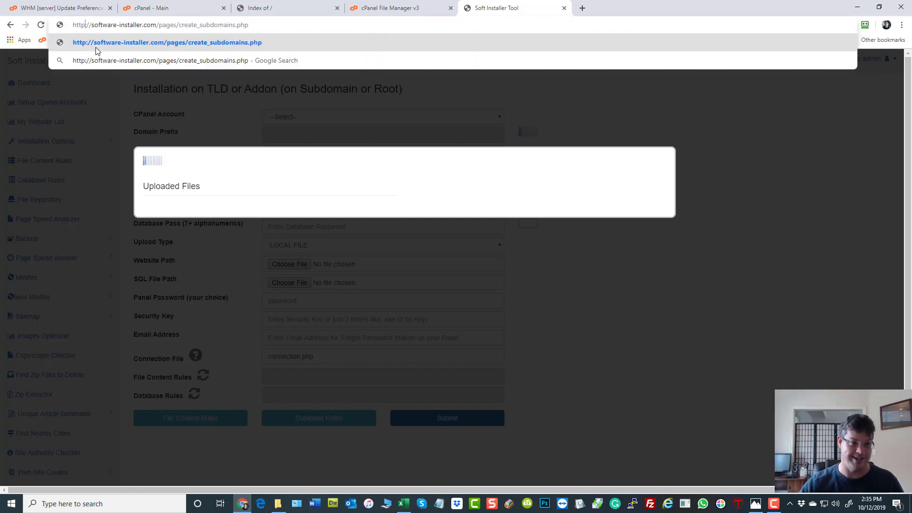
{"action": "key", "text": "Return"}
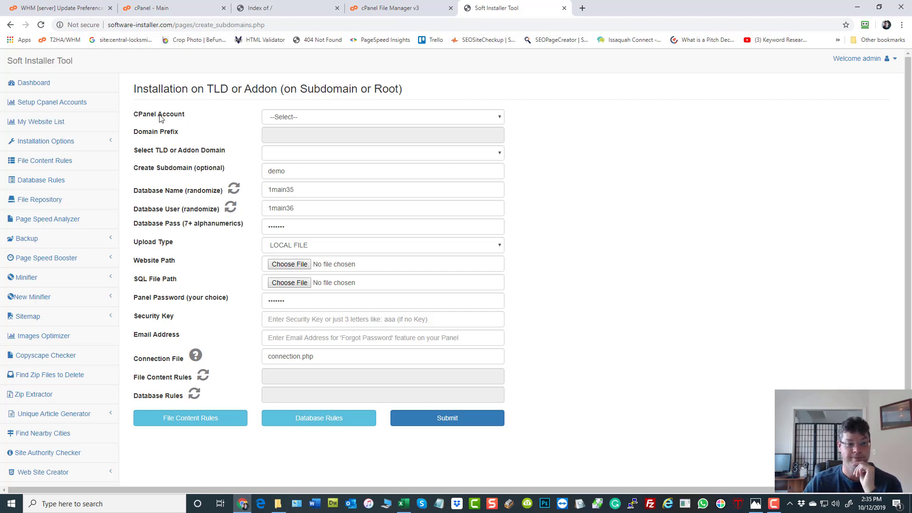
Step: Select 24hourgaragedoorrepair.com as both the cPanel account and the target TLD domain
{"action": "left_click", "coordinate": [332, 118]}
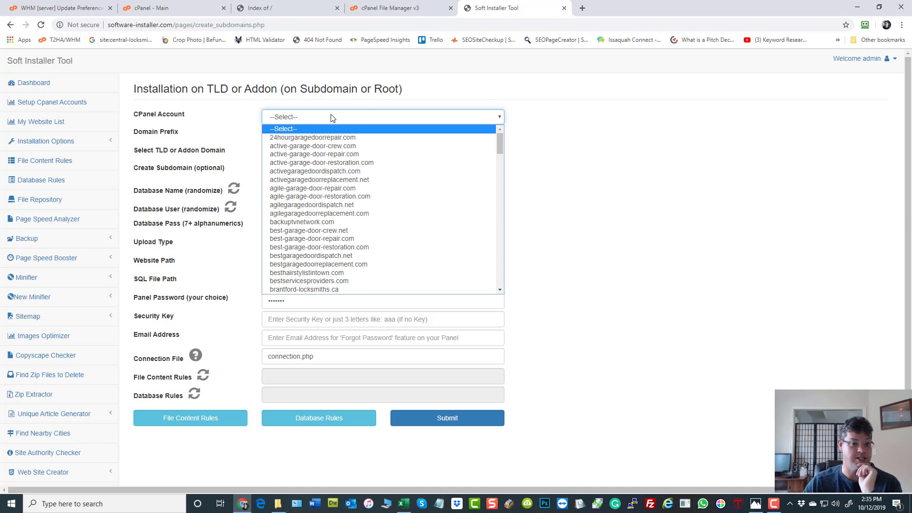
{"action": "left_click", "coordinate": [313, 137]}
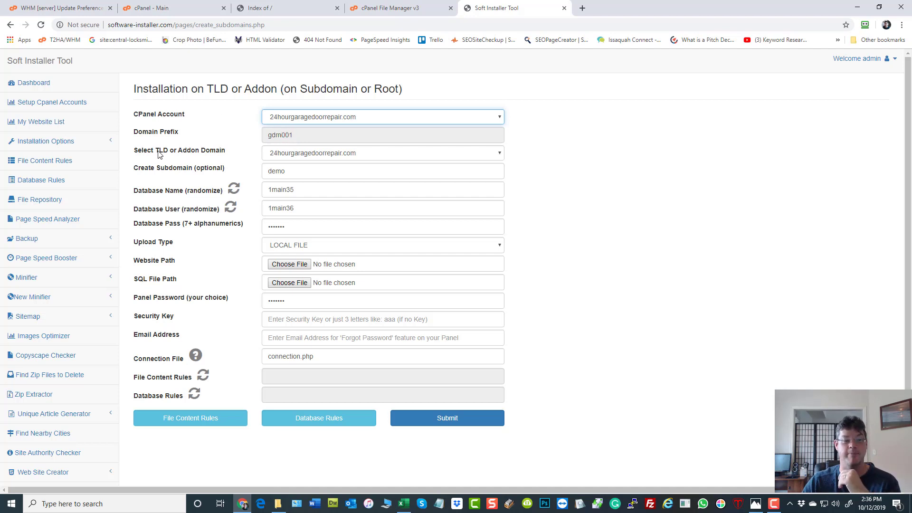
{"action": "left_click", "coordinate": [317, 156]}
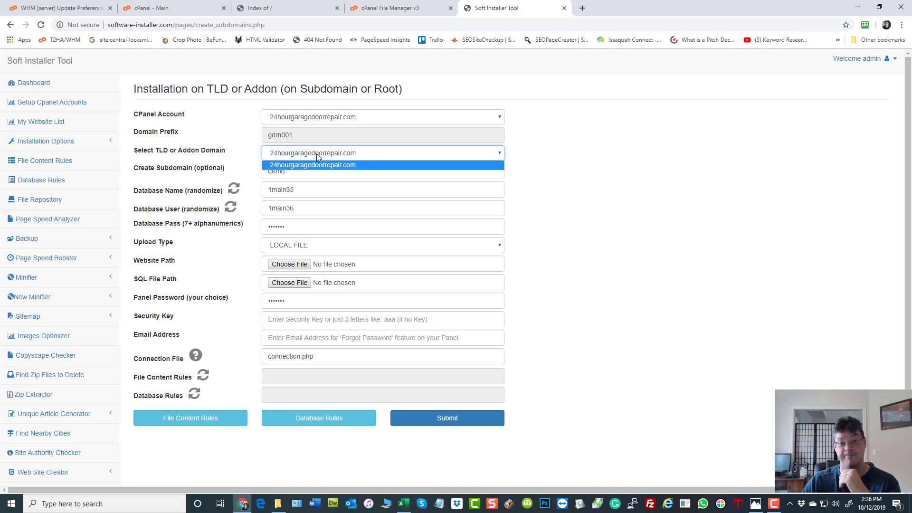
{"action": "left_click", "coordinate": [318, 157]}
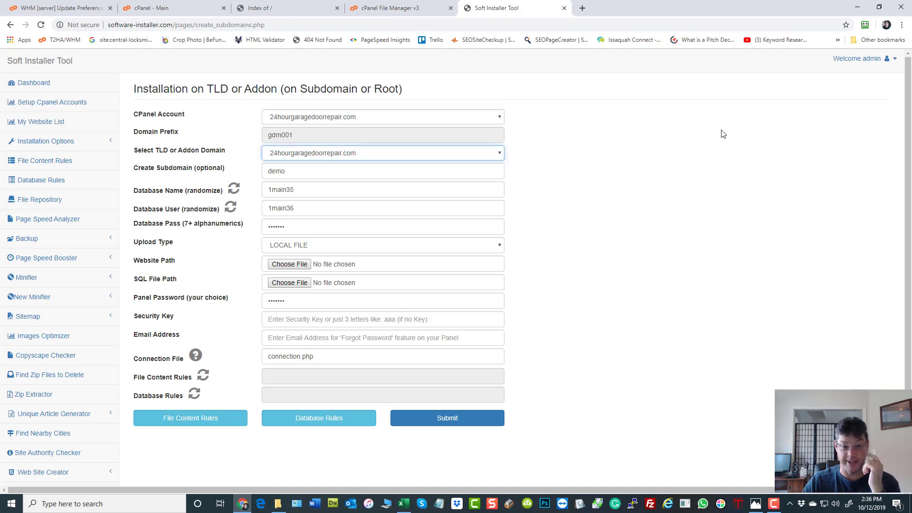
{"action": "left_click", "coordinate": [738, 139]}
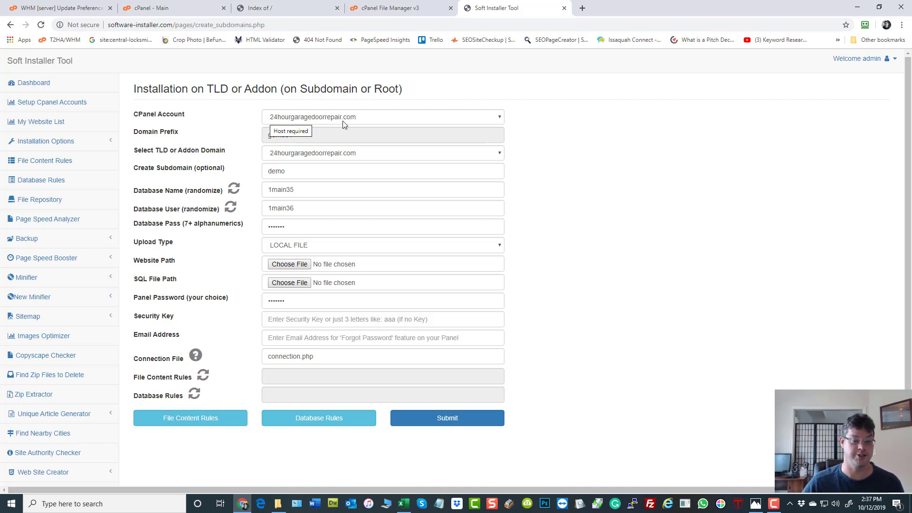
Step: Delete 'demo' from the Create Subdomain field, leaving it empty
{"action": "double_click", "coordinate": [295, 171]}
{"action": "key", "text": "BackSpace"}
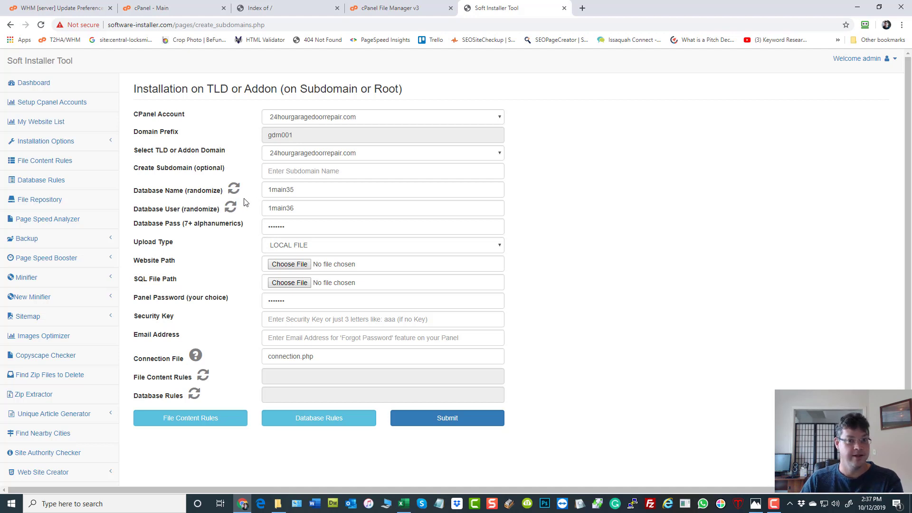
Step: Check in File Manager that public_html holds only cgi-bin, then return to cPanel home
{"action": "left_click", "coordinate": [174, 8]}
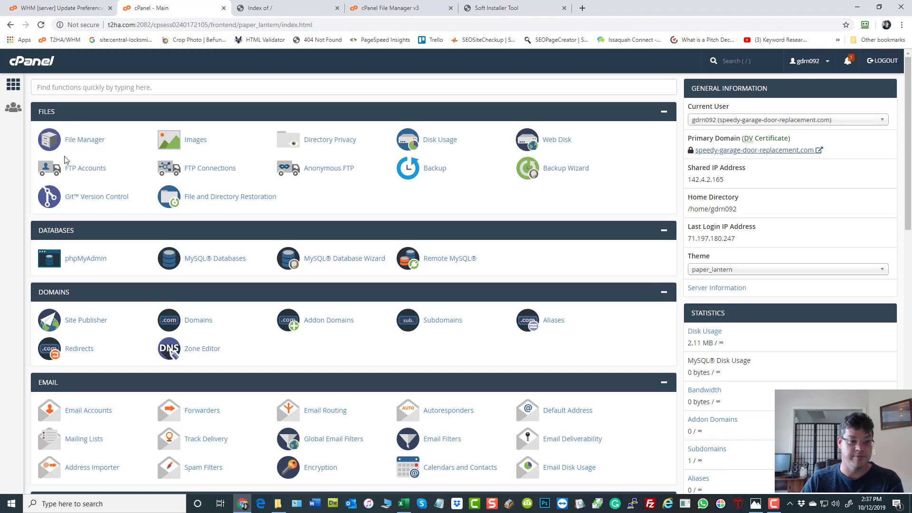
{"action": "left_click", "coordinate": [76, 141]}
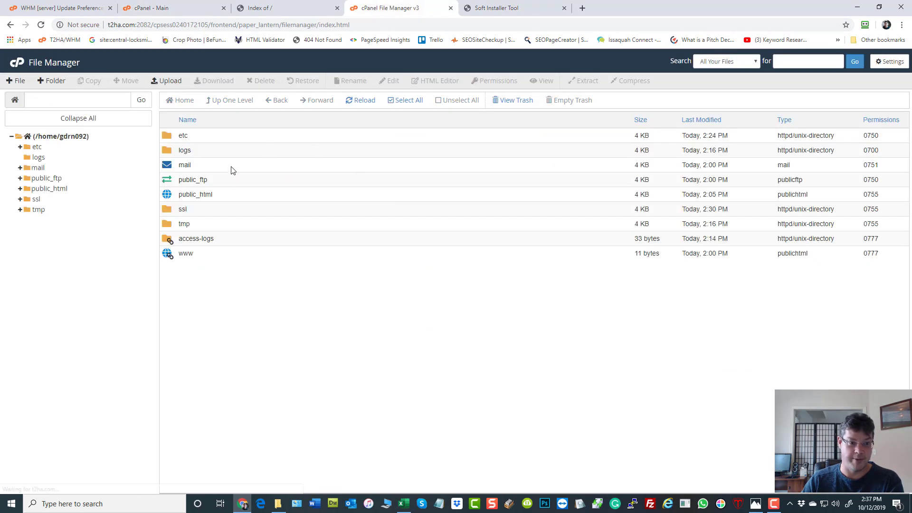
{"action": "double_click", "coordinate": [168, 200]}
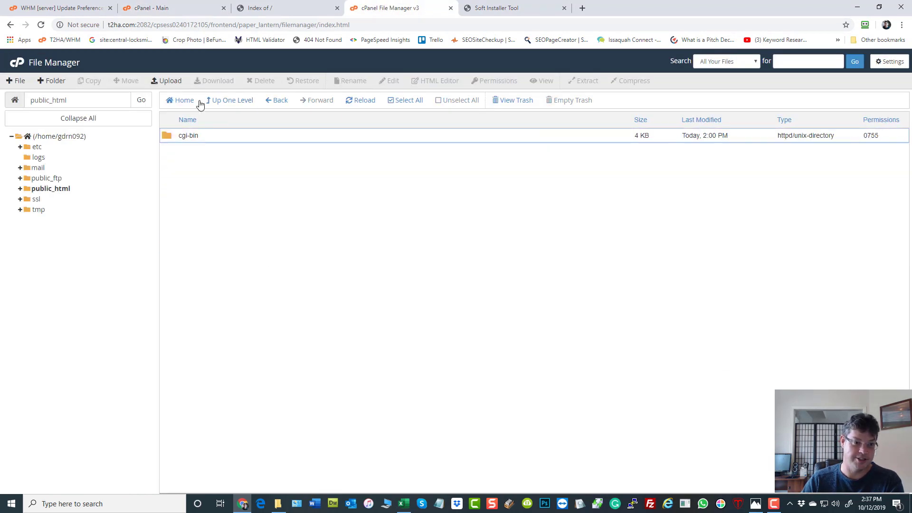
{"action": "left_click", "coordinate": [166, 81]}
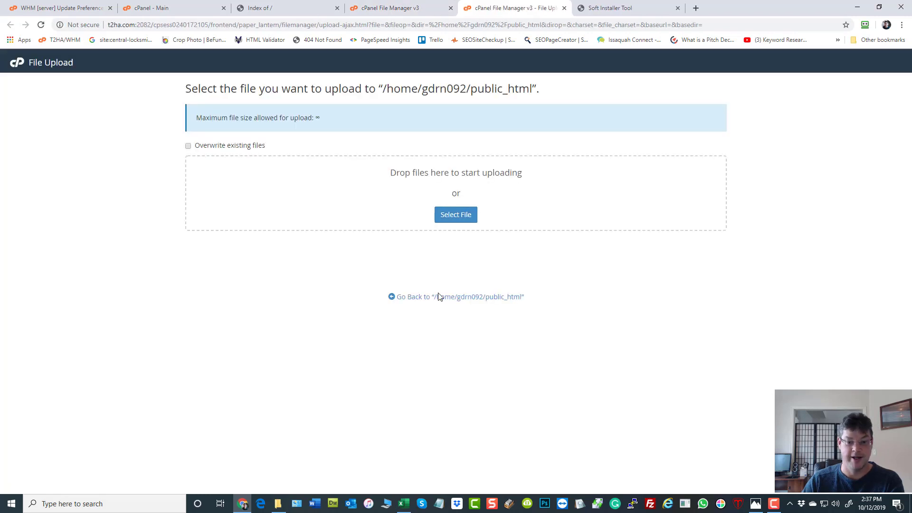
{"action": "key", "text": "ctrl+w"}
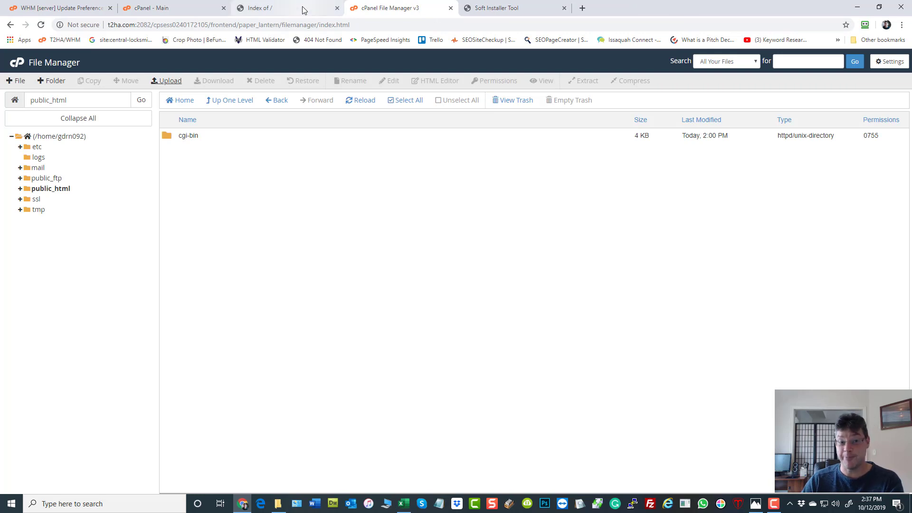
{"action": "left_click", "coordinate": [14, 65]}
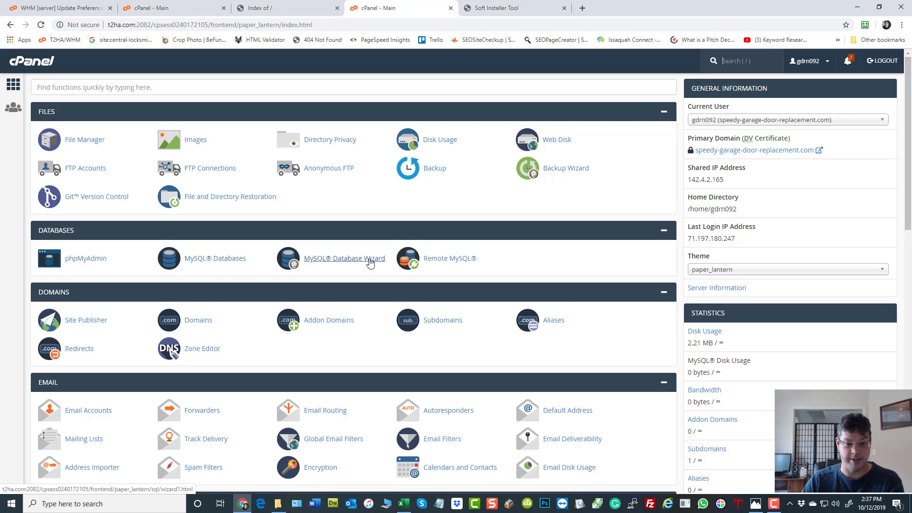
Step: Look at the MySQL Database Wizard's Create A Database step, then reopen File Manager
{"action": "left_click", "coordinate": [354, 263]}
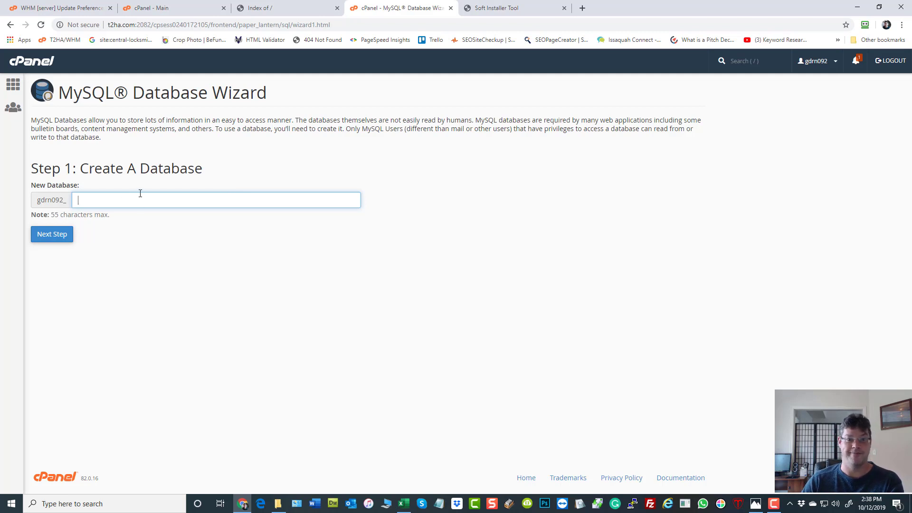
{"action": "left_click", "coordinate": [32, 62]}
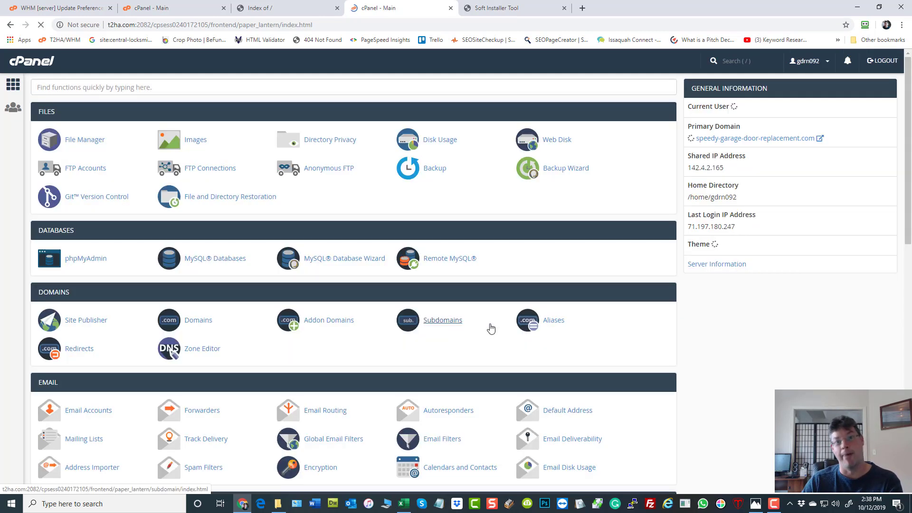
{"action": "left_click", "coordinate": [86, 142]}
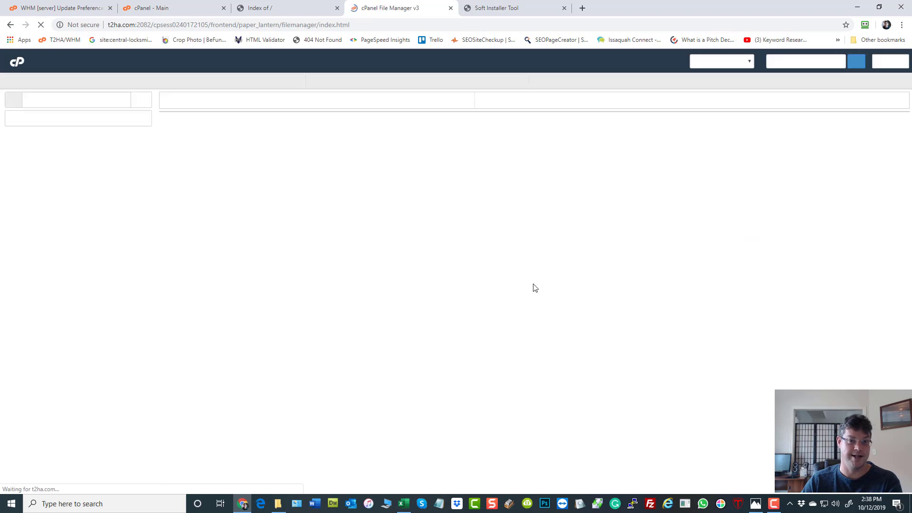
Step: Open public_html, showing only cgi-bin, then switch to WHM's Update Preferences page
{"action": "double_click", "coordinate": [171, 195]}
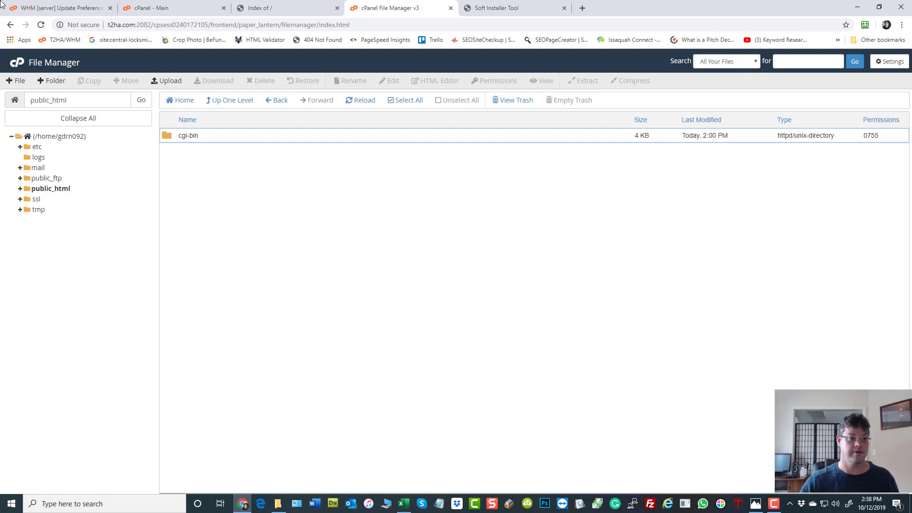
{"action": "left_click", "coordinate": [23, 10]}
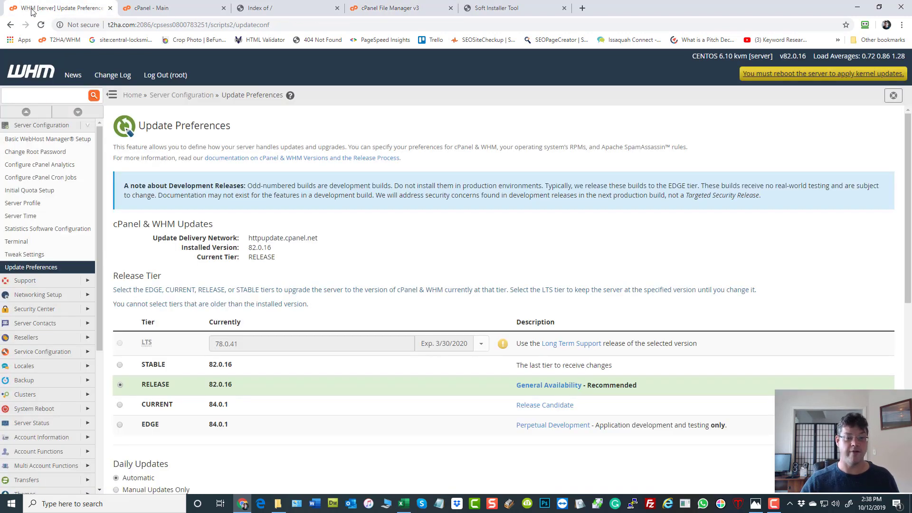
Step: Review the installation form, then view speedy-garage-door-replacement.com's empty 'Index of /' listing
{"action": "left_click", "coordinate": [534, 8]}
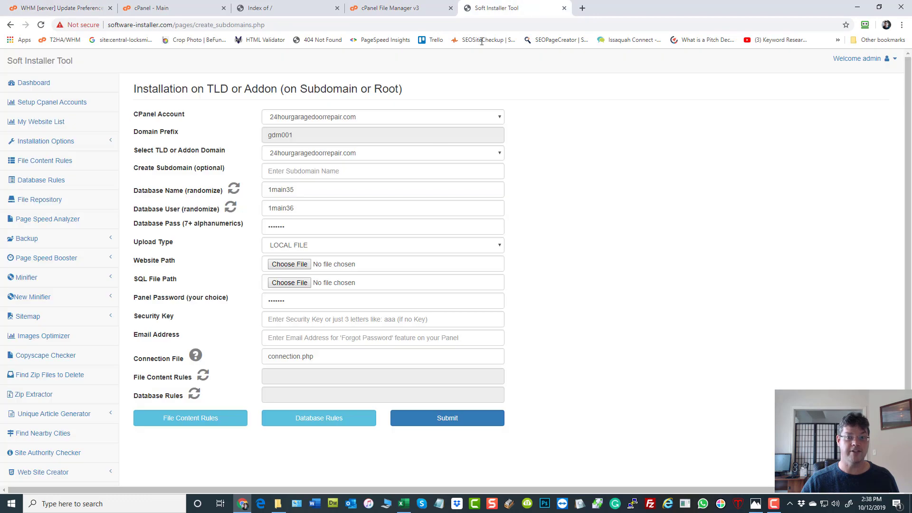
{"action": "left_click", "coordinate": [275, 9]}
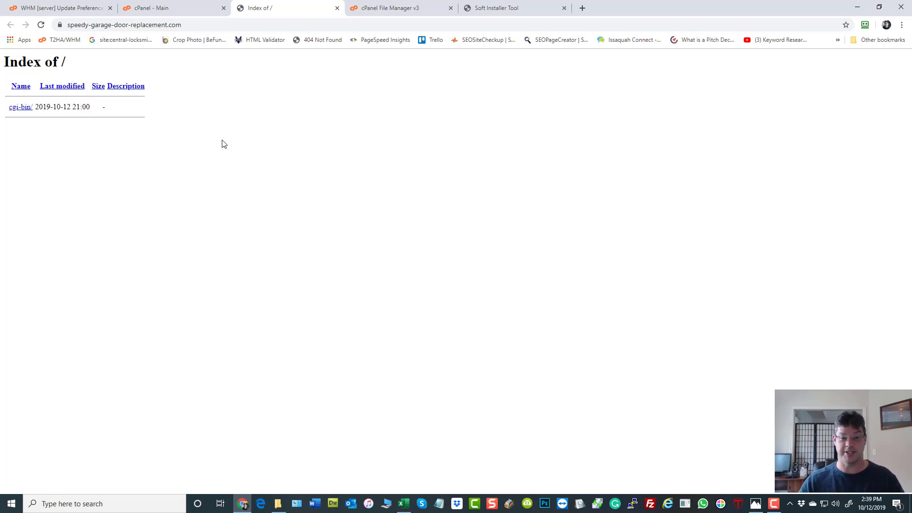
Step: Review the 5-SI-Batch-Install sheet in Excel, then return to the Soft Installer Tool form
{"action": "left_click", "coordinate": [404, 504]}
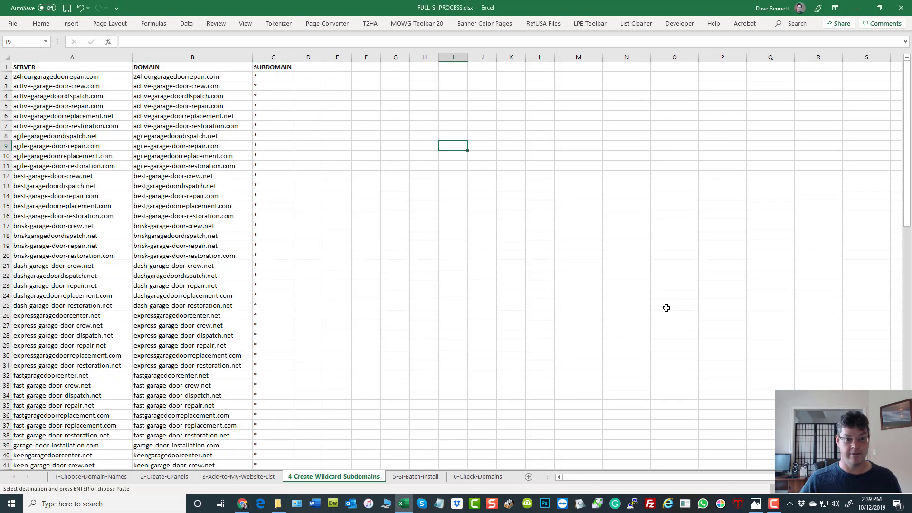
{"action": "left_click", "coordinate": [408, 196]}
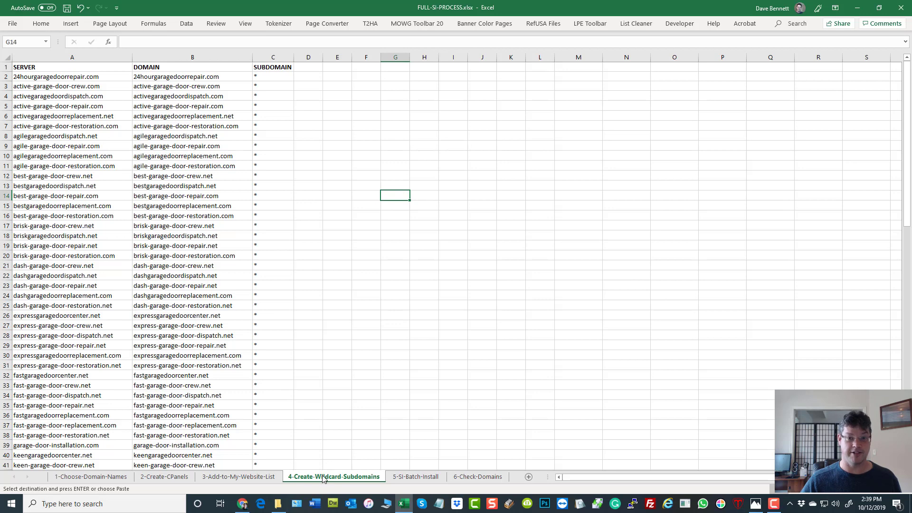
{"action": "left_click", "coordinate": [409, 477]}
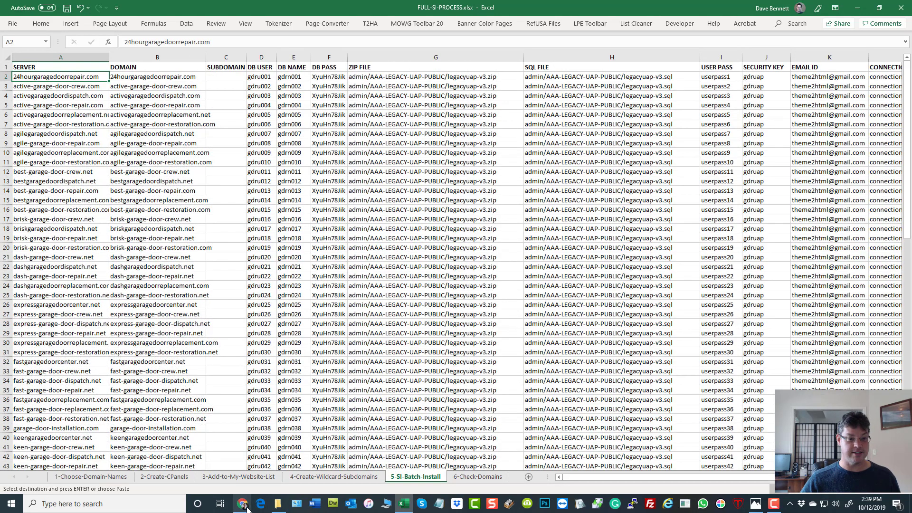
{"action": "mouse_move", "coordinate": [247, 509]}
{"action": "left_click", "coordinate": [261, 477]}
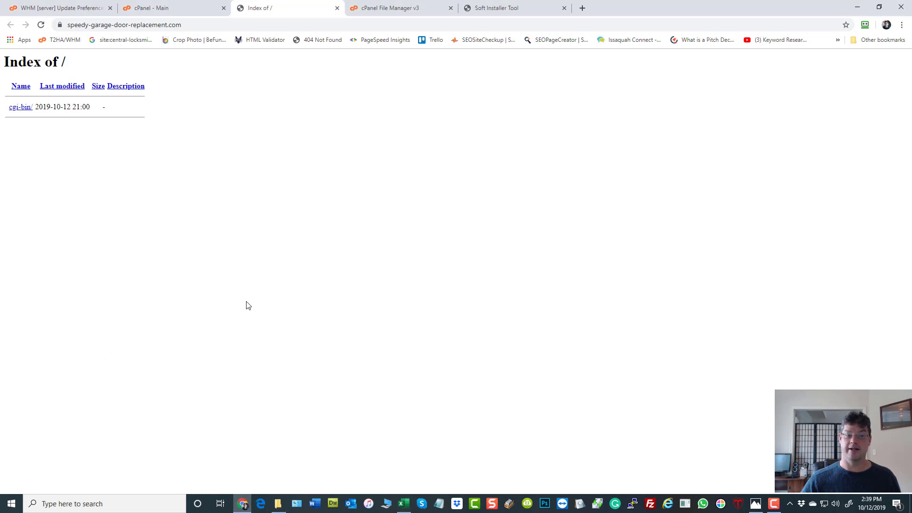
{"action": "left_click", "coordinate": [497, 8]}
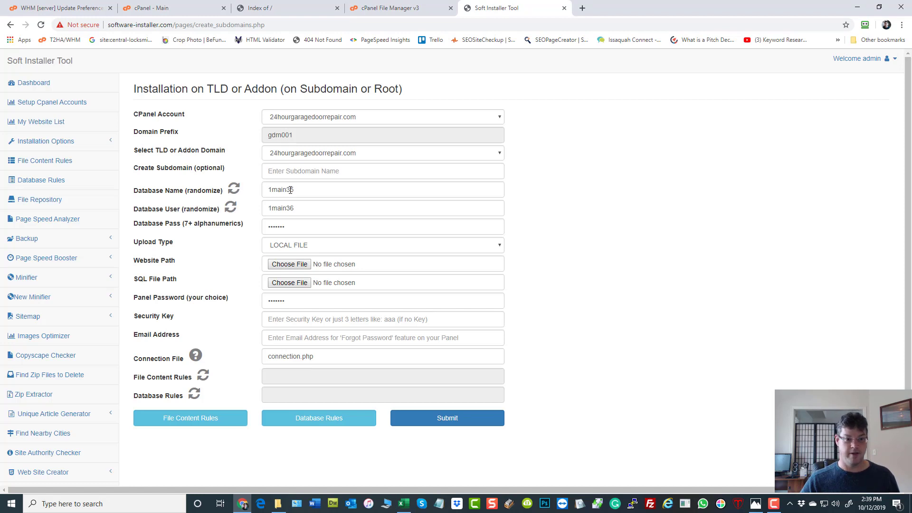
Step: Randomize the database name to glr6sws and the database user to lwhza72
{"action": "left_click", "coordinate": [234, 190]}
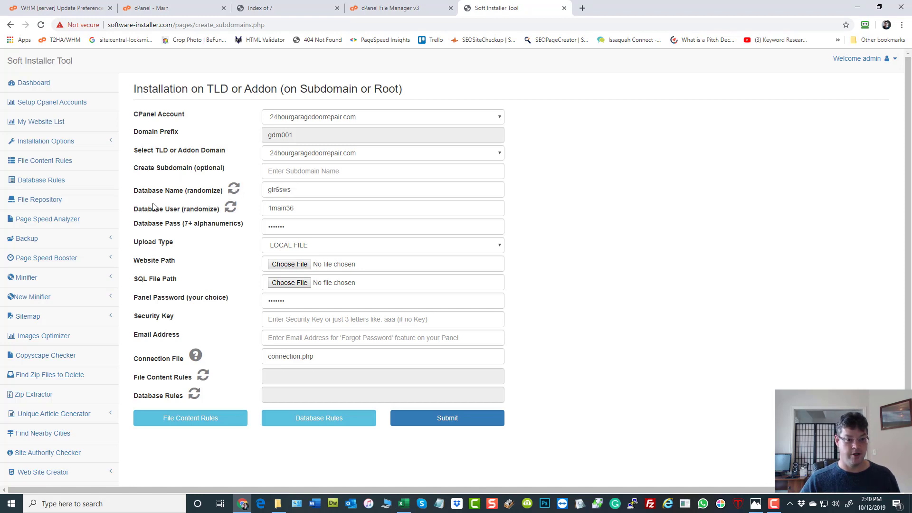
{"action": "left_click", "coordinate": [232, 207]}
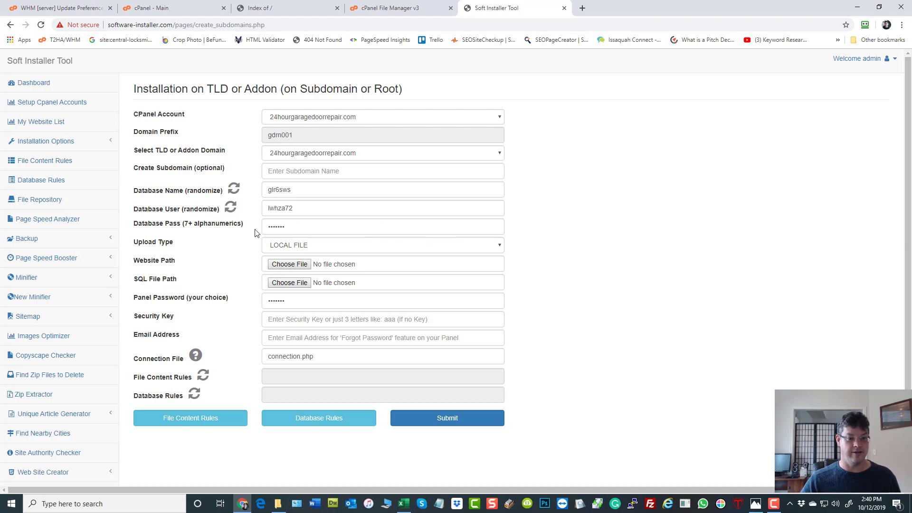
{"action": "left_click", "coordinate": [313, 251]}
Step: Set upload type to REPOSITORY FILE and website path to AAA-LEGACY-UAP-PUBLIC/legacyuap-v3.zip
{"action": "left_click", "coordinate": [309, 264]}
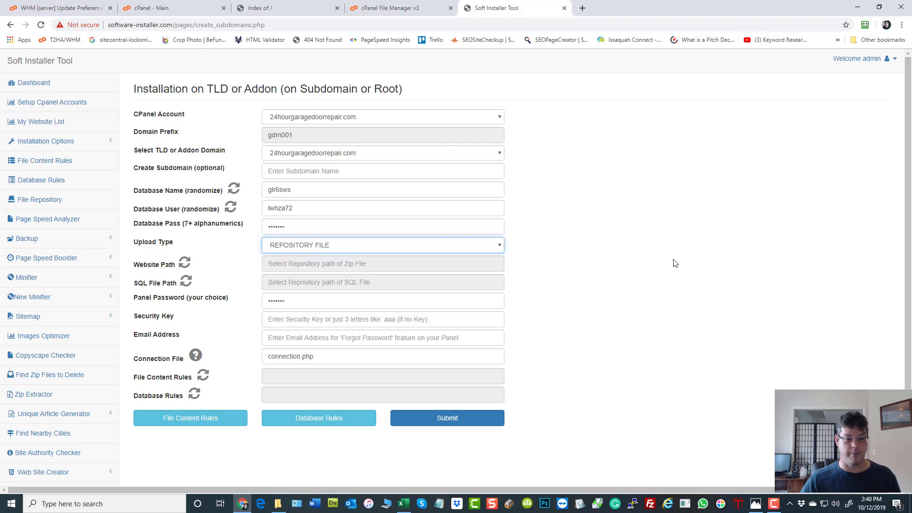
{"action": "left_click", "coordinate": [185, 264]}
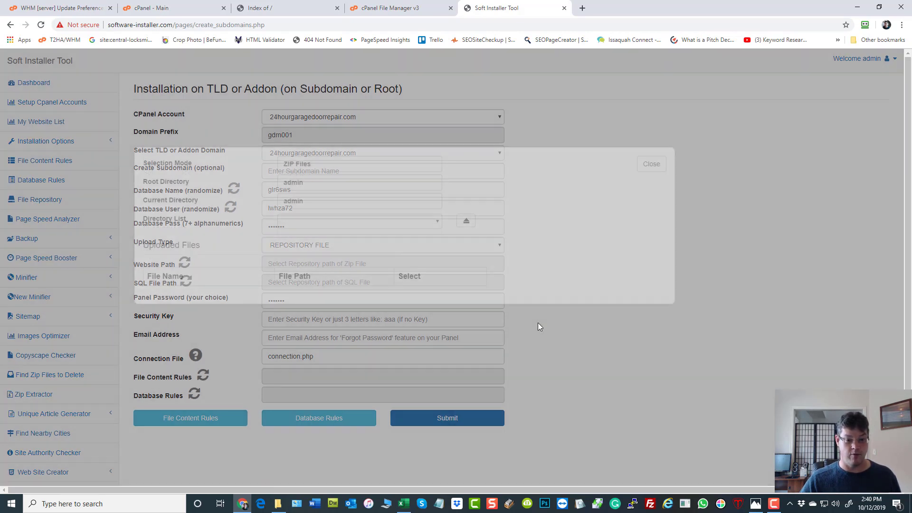
{"action": "left_click", "coordinate": [350, 222]}
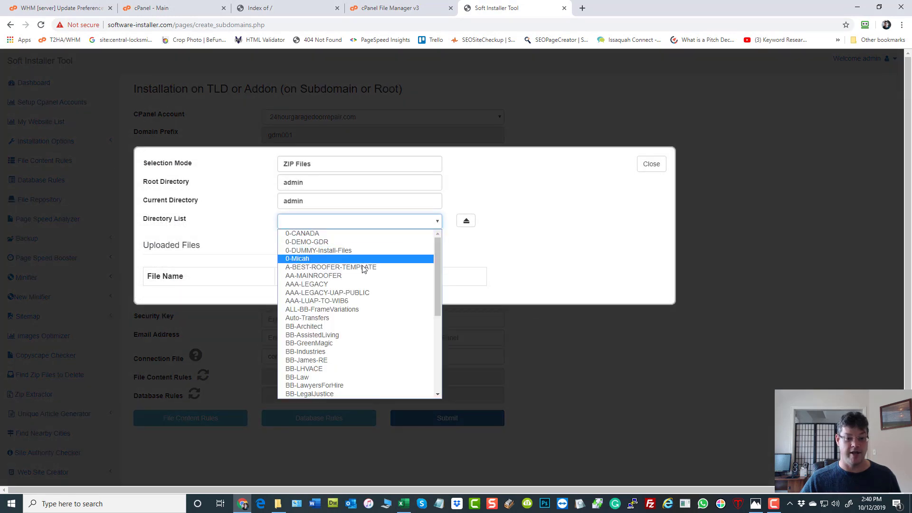
{"action": "left_click", "coordinate": [354, 293]}
{"action": "scroll", "coordinate": [550, 342], "scroll_direction": "down", "scroll_amount": 3}
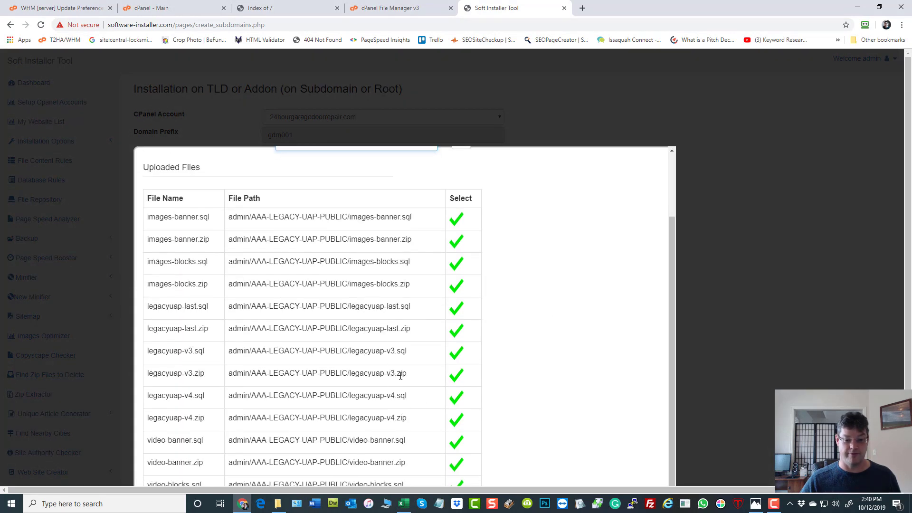
{"action": "left_click", "coordinate": [457, 376]}
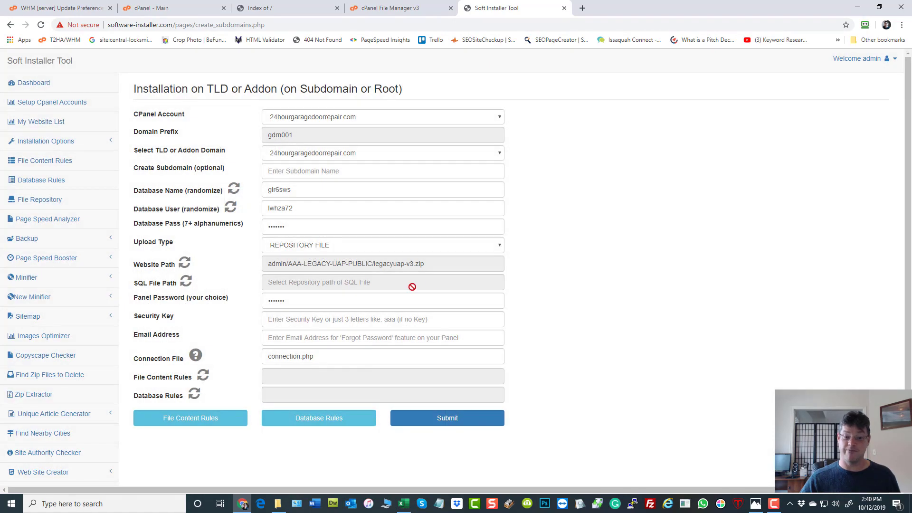
Step: Set the SQL file path to legacyuap-v3.sql from the same repository folder
{"action": "left_click", "coordinate": [186, 281]}
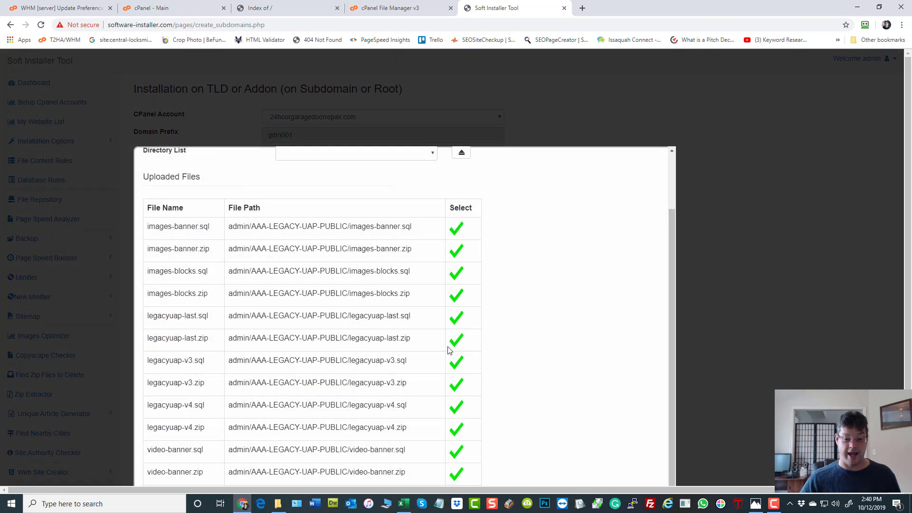
{"action": "left_click", "coordinate": [456, 366]}
{"action": "scroll", "coordinate": [642, 250], "scroll_direction": "down", "scroll_amount": 1}
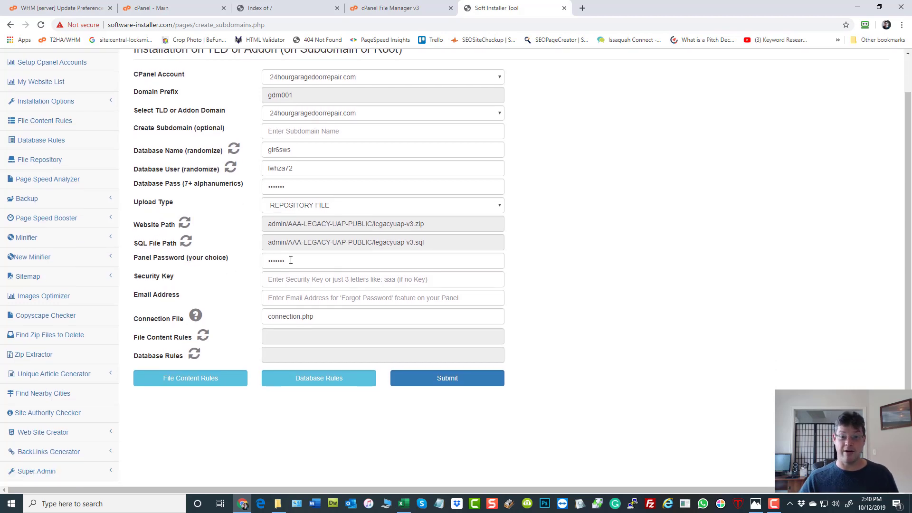
{"action": "left_click_drag", "start_coordinate": [286, 260], "coordinate": [124, 263]}
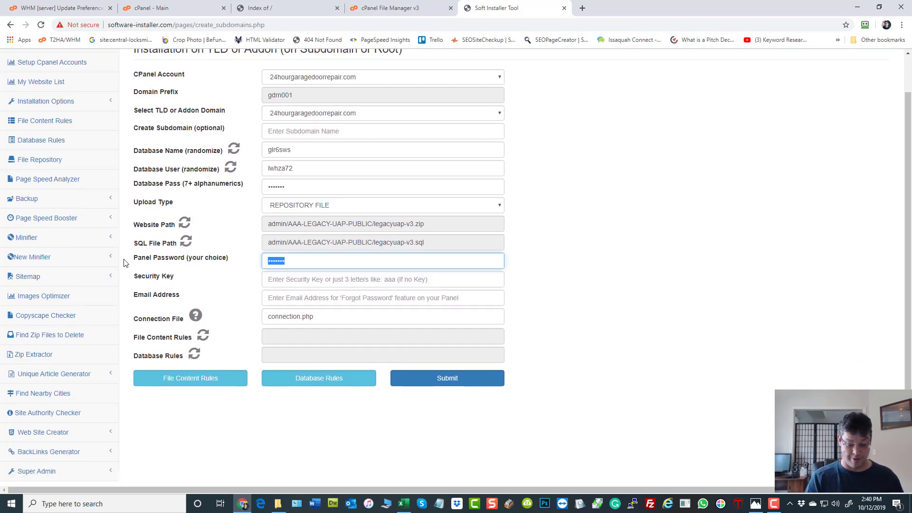
{"action": "type", "text": "••••••••"}
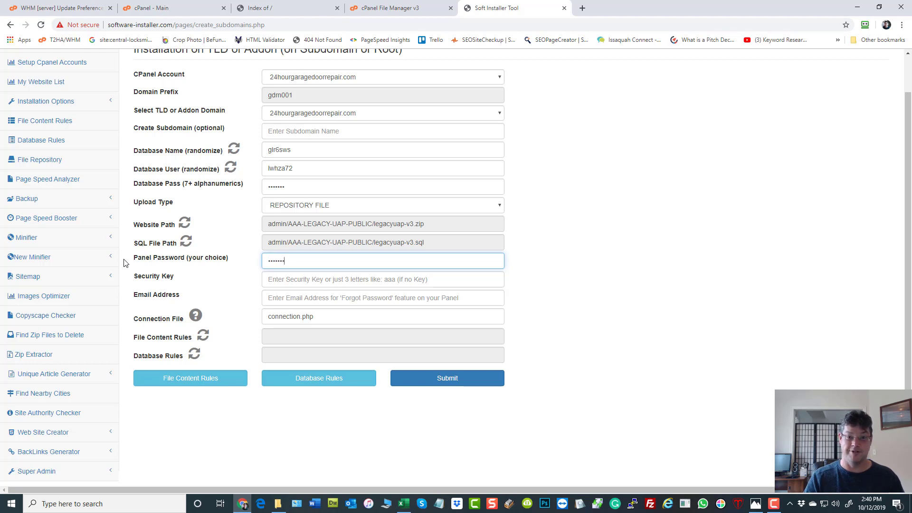
{"action": "type", "text": "•"}
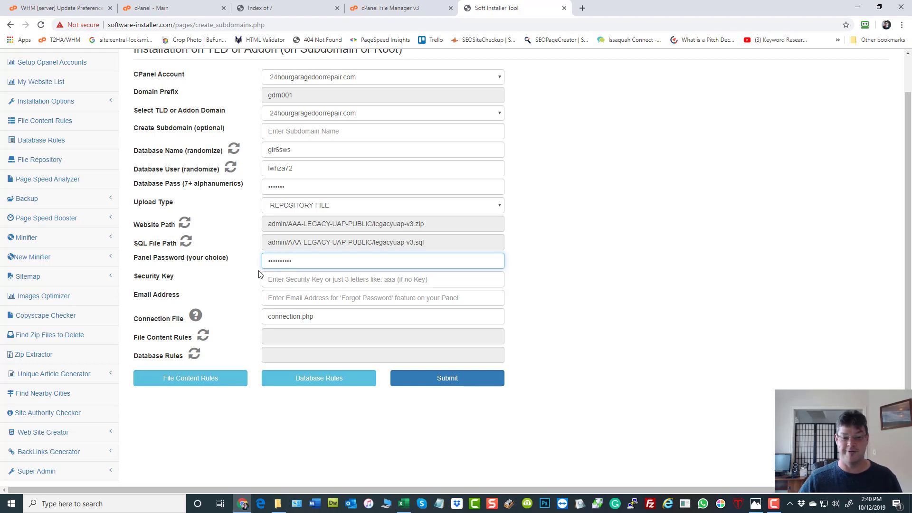
{"action": "left_click", "coordinate": [271, 280]}
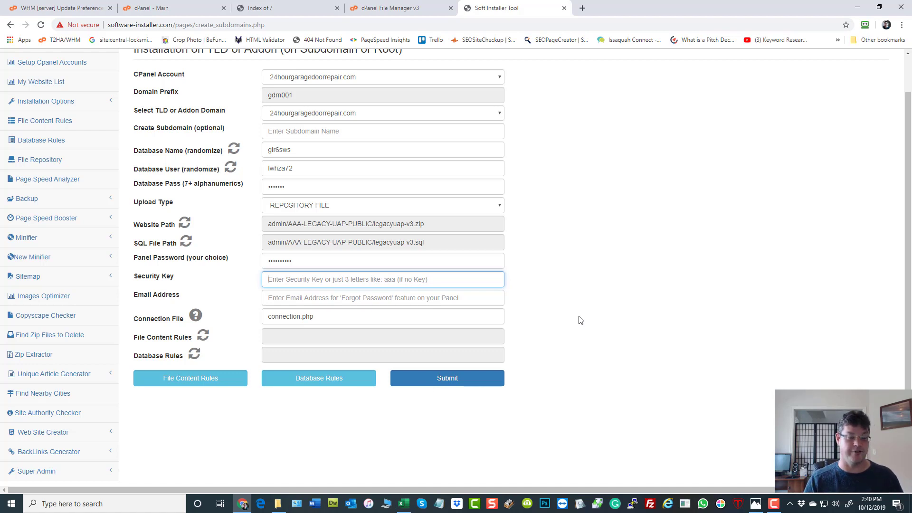
{"action": "type", "text": "abc123"}
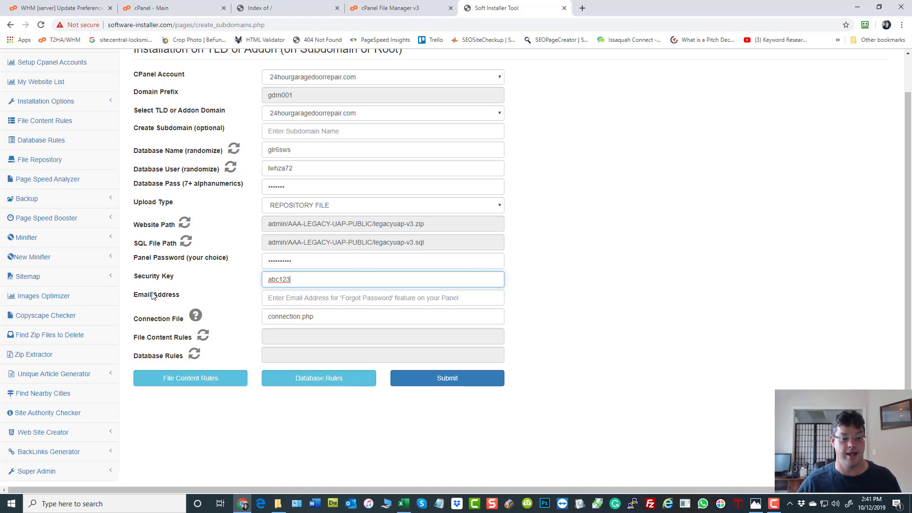
Step: Enter the contact e-mail address and submit the installation form
{"action": "left_click", "coordinate": [265, 303]}
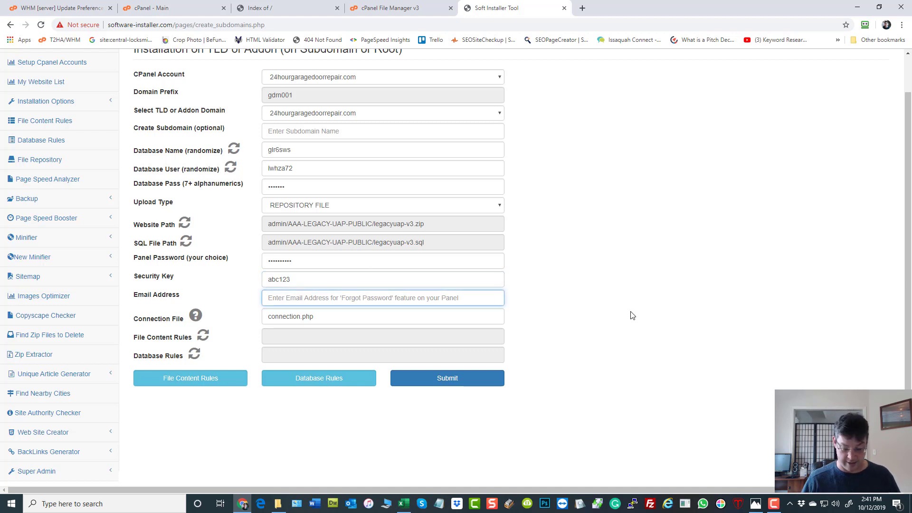
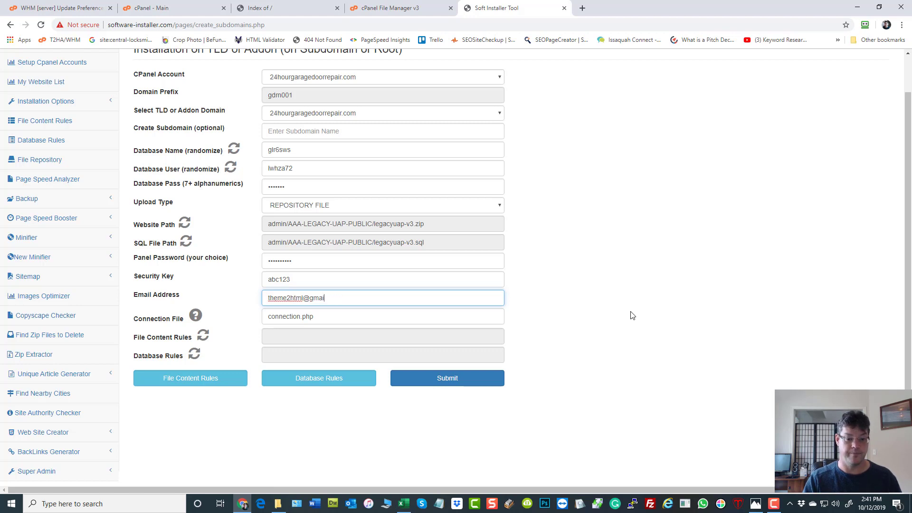
{"action": "left_click", "coordinate": [616, 289]}
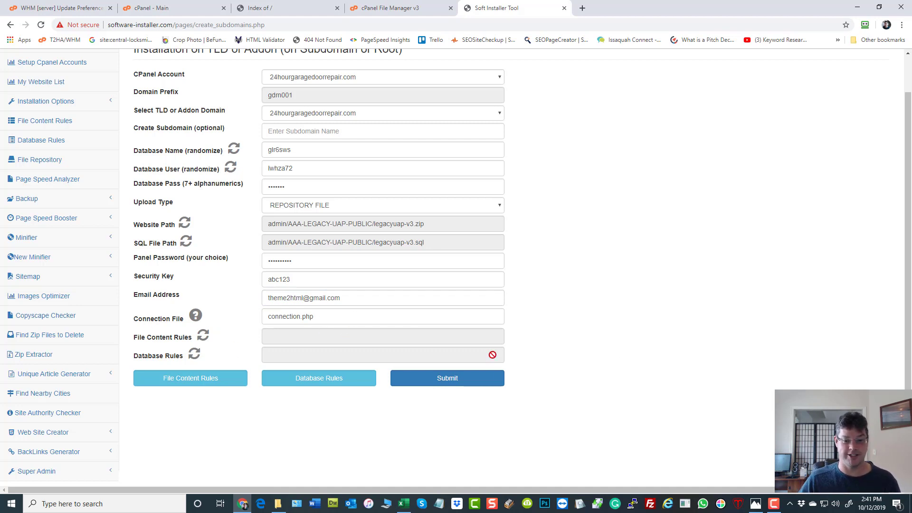
{"action": "left_click", "coordinate": [453, 382]}
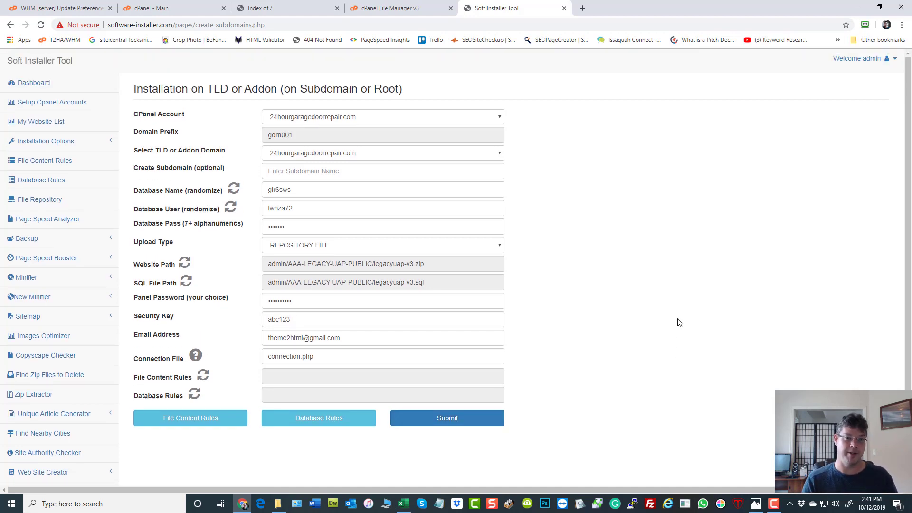
{"action": "left_click", "coordinate": [390, 10]}
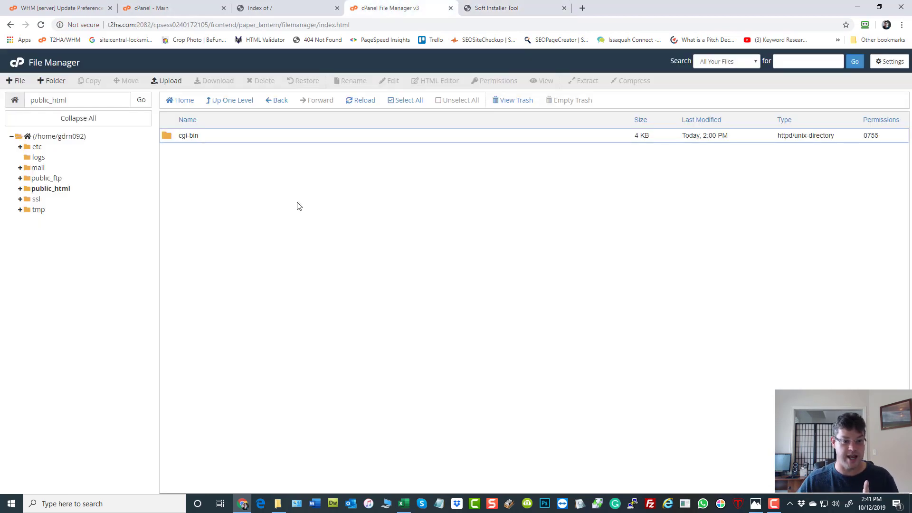
{"action": "left_click", "coordinate": [181, 9]}
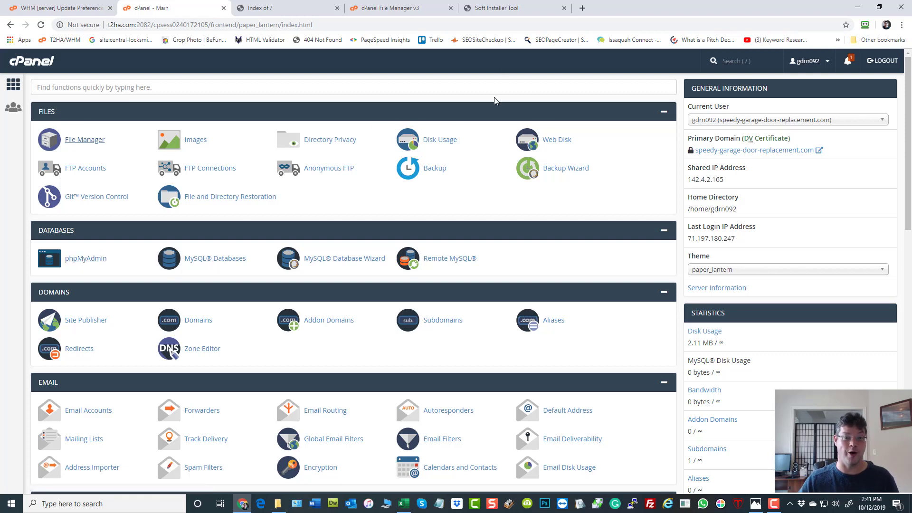
{"action": "left_click", "coordinate": [512, 8]}
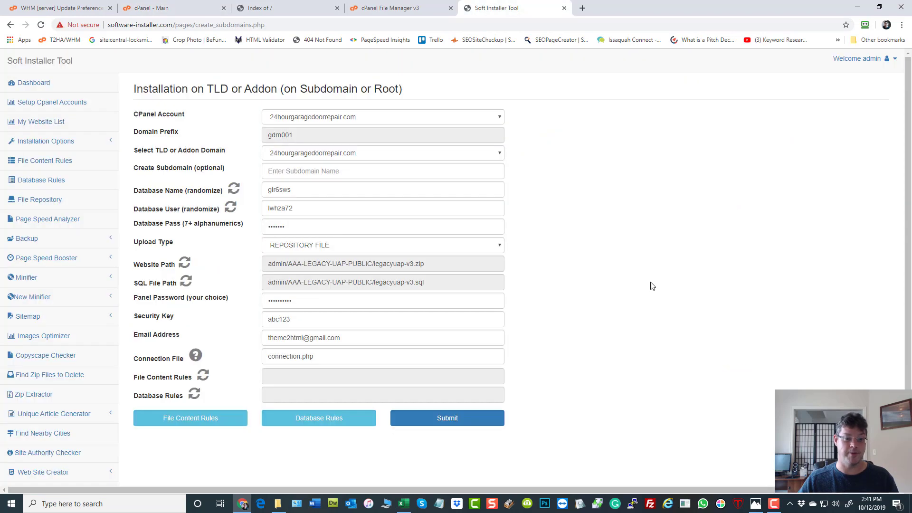
Step: Keep the same cPanel account and domain, then switch to the FULL-SI-PROCESS workbook in Excel
{"action": "left_click", "coordinate": [318, 123]}
{"action": "left_click", "coordinate": [306, 136]}
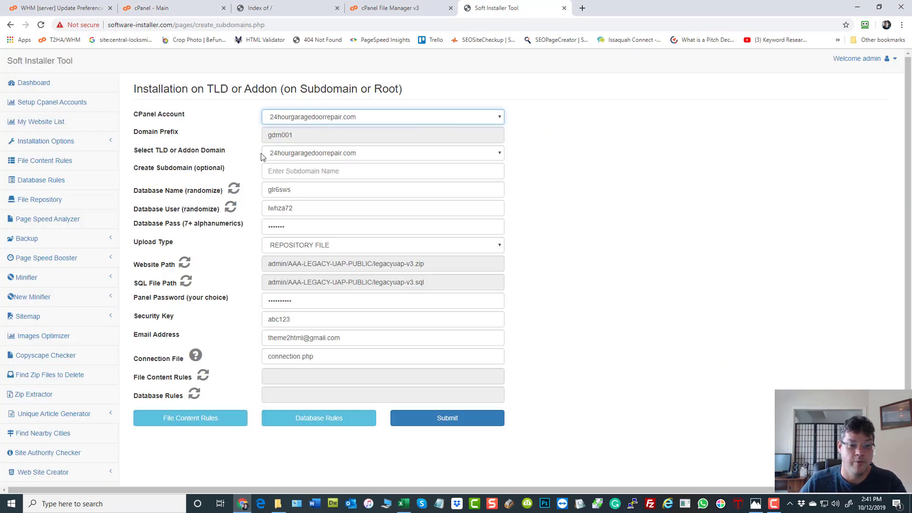
{"action": "left_click", "coordinate": [372, 154]}
{"action": "left_click", "coordinate": [371, 157]}
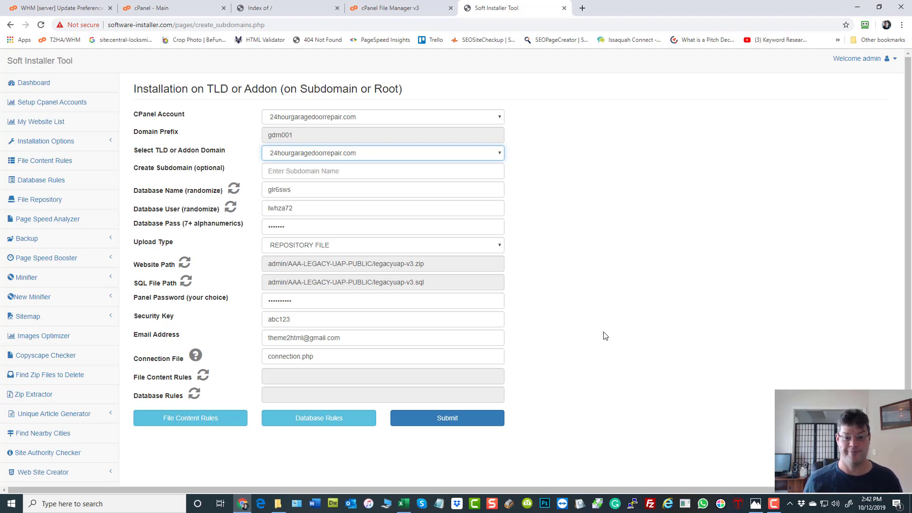
{"action": "left_click", "coordinate": [404, 504]}
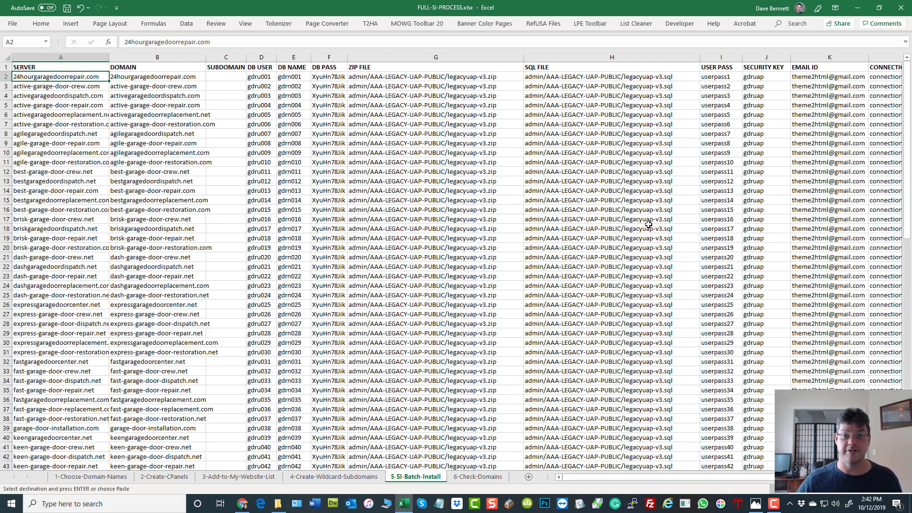
Step: Review the server list, the empty SUBDOMAIN cells and row 2's DB USER and DB NAME values
{"action": "left_click_drag", "start_coordinate": [54, 73], "coordinate": [62, 372]}
{"action": "scroll", "coordinate": [93, 318], "scroll_direction": "down", "scroll_amount": 6}
{"action": "scroll", "coordinate": [92, 316], "scroll_direction": "down", "scroll_amount": 15}
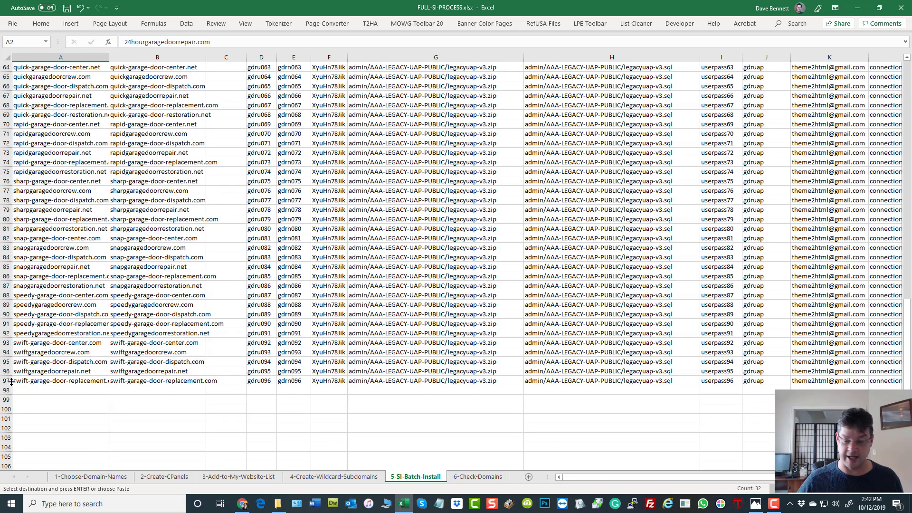
{"action": "scroll", "coordinate": [103, 337], "scroll_direction": "up", "scroll_amount": 20}
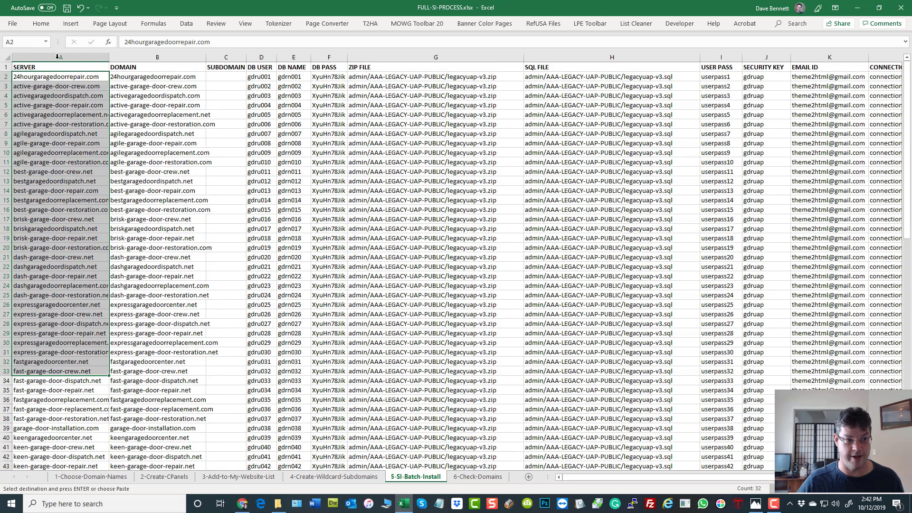
{"action": "left_click", "coordinate": [45, 67]}
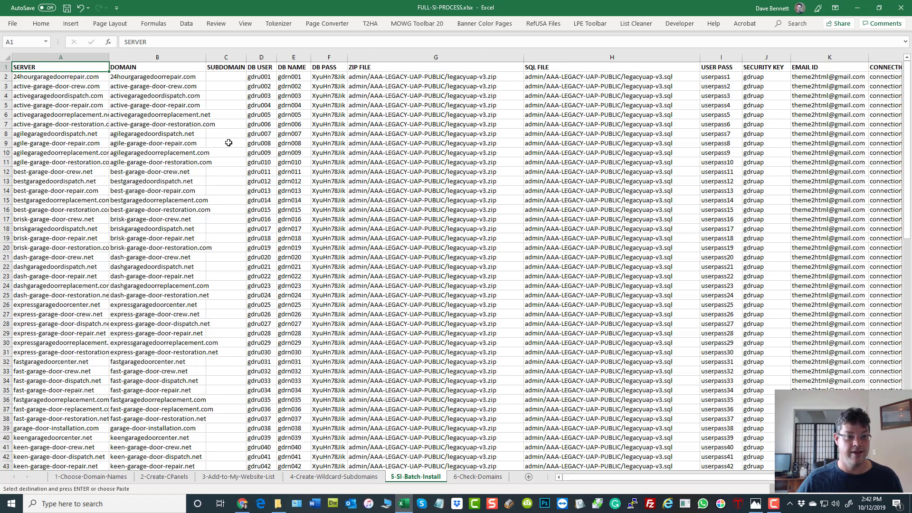
{"action": "left_click_drag", "start_coordinate": [226, 79], "coordinate": [228, 290]}
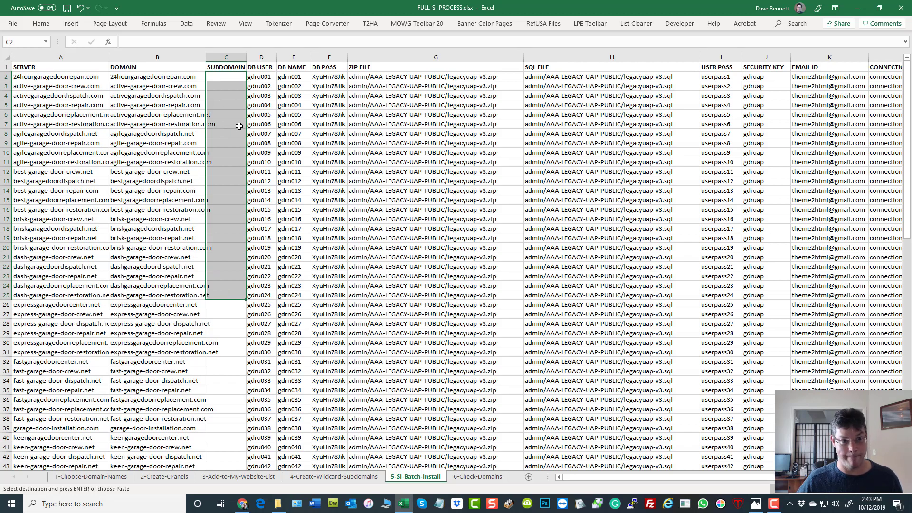
{"action": "left_click", "coordinate": [262, 79]}
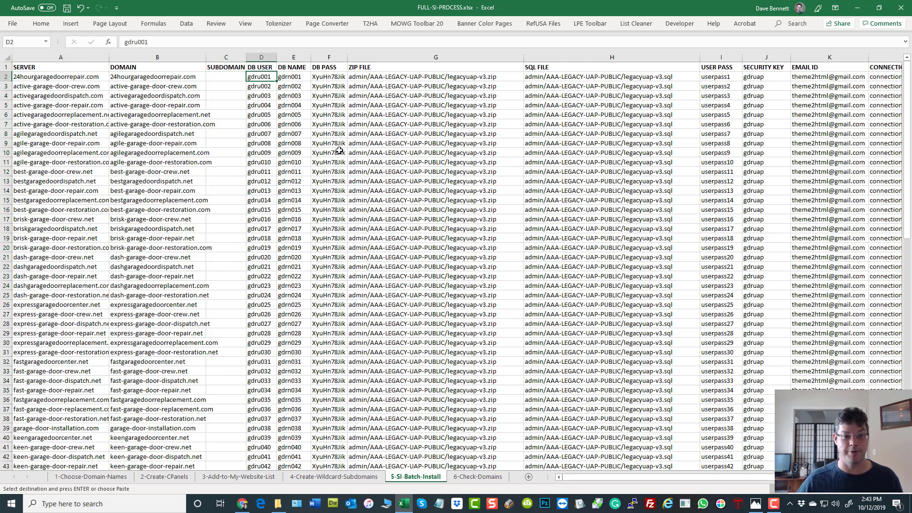
{"action": "left_click", "coordinate": [295, 78]}
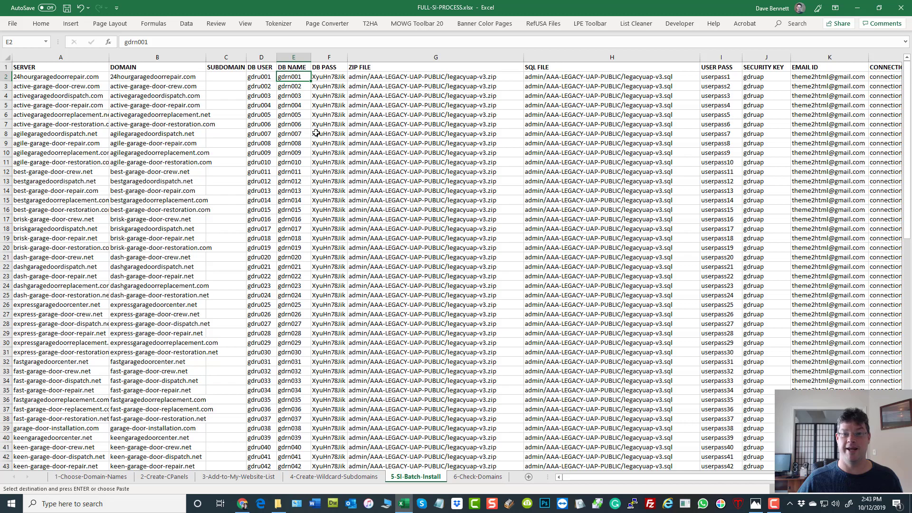
Step: Re-enter gdru001 in D2 and gdrn001 in E2
{"action": "left_click", "coordinate": [262, 78]}
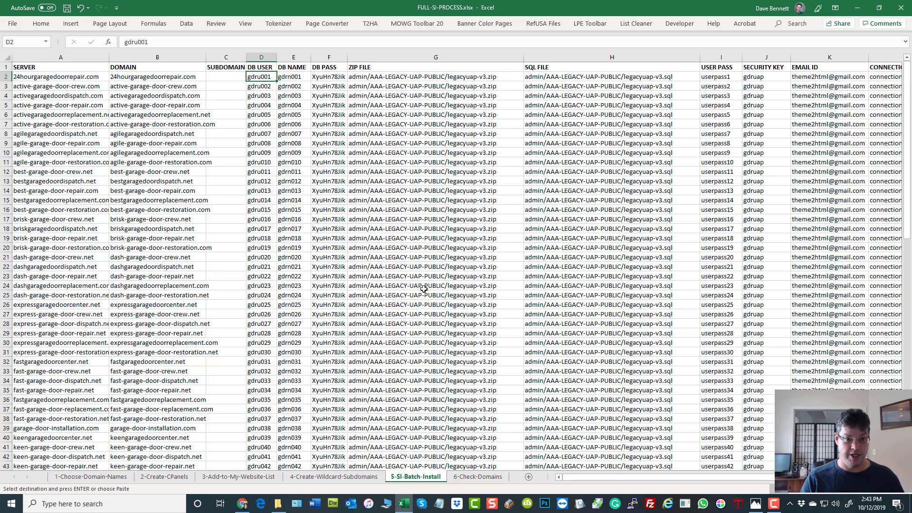
{"action": "type", "text": "gd"}
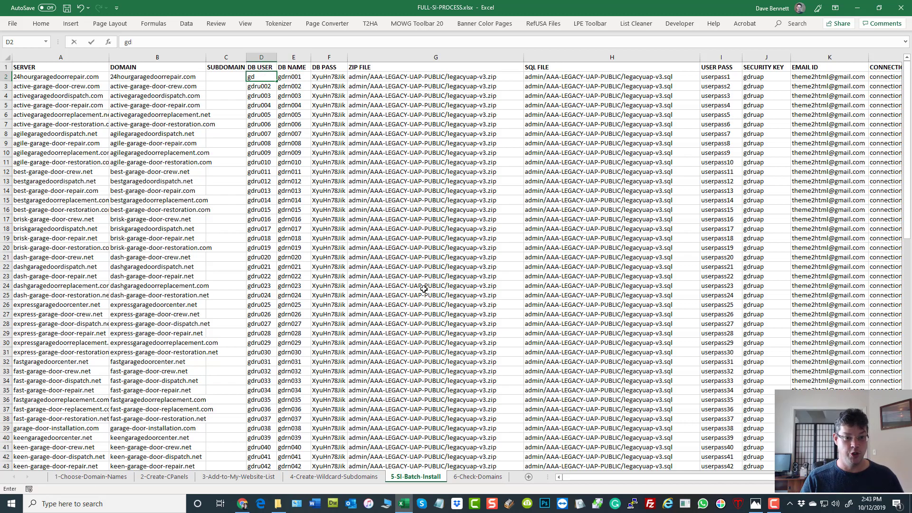
{"action": "type", "text": "ru"}
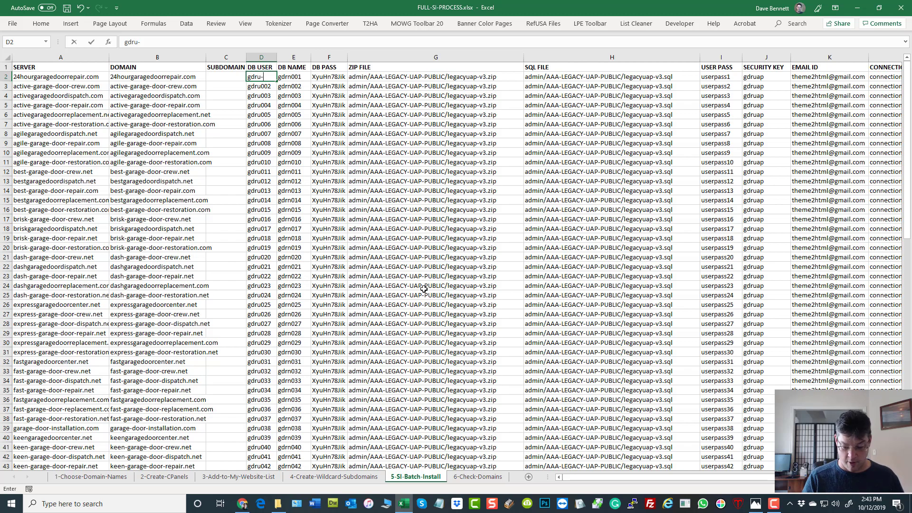
{"action": "type", "text": "001"}
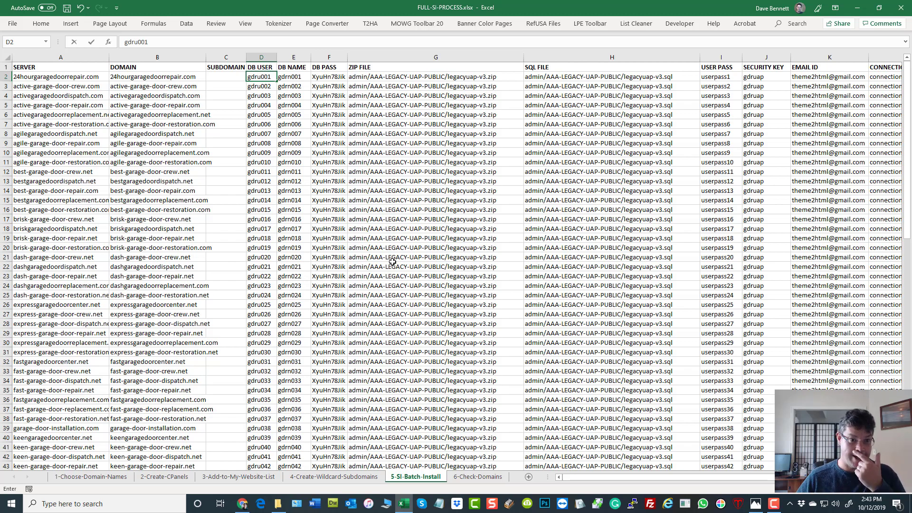
{"action": "left_click", "coordinate": [305, 145]}
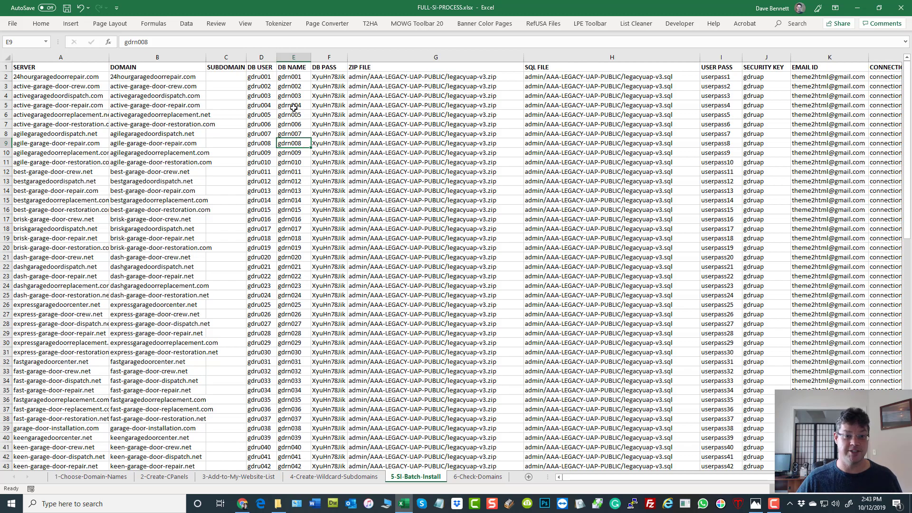
{"action": "left_click", "coordinate": [292, 78]}
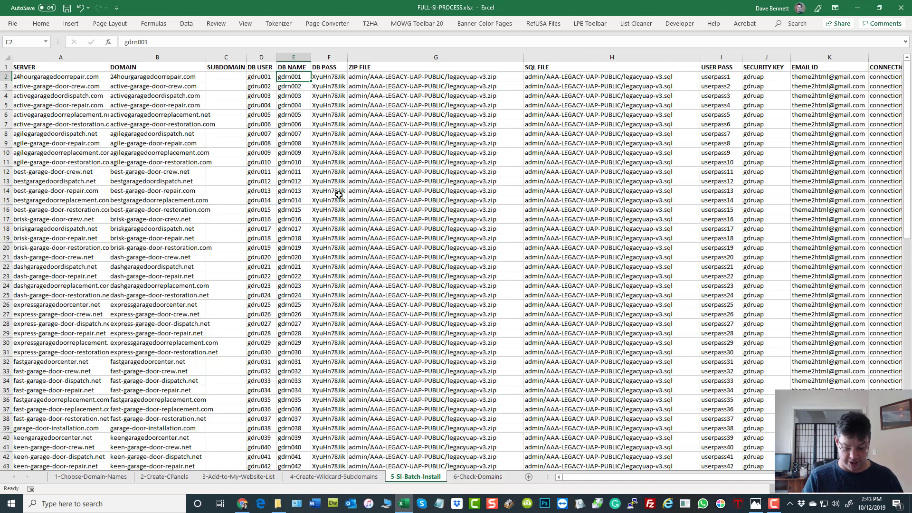
{"action": "type", "text": "gdrn"}
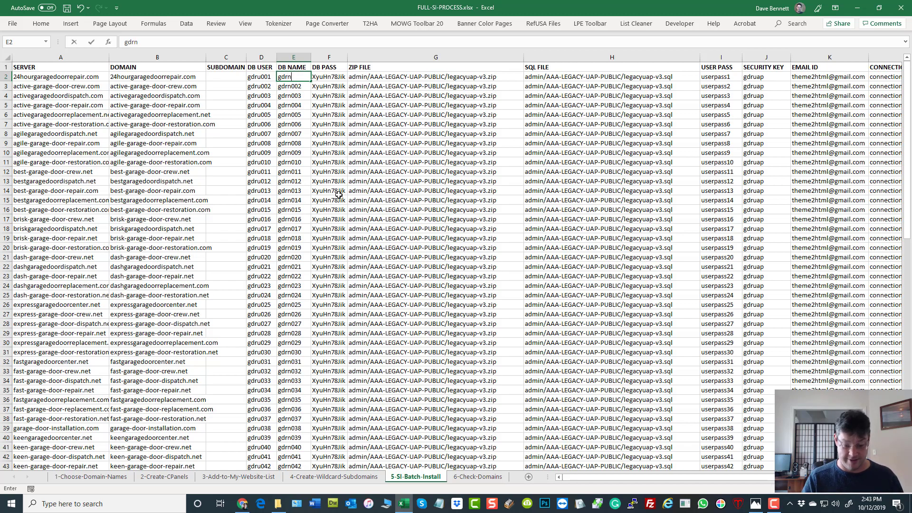
{"action": "type", "text": "001"}
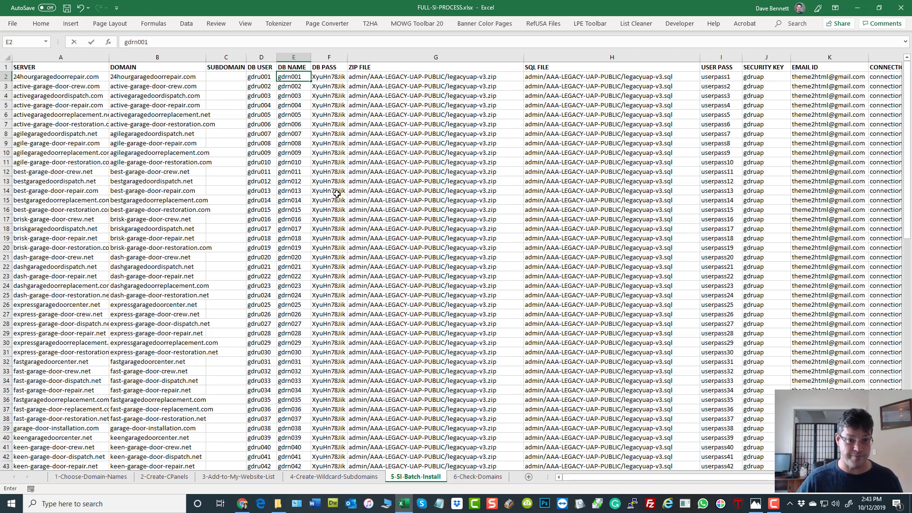
{"action": "left_click", "coordinate": [271, 182]}
Step: Select row 2's DB USER, DB NAME and DB PASS cells, D2:F2
{"action": "left_click_drag", "start_coordinate": [261, 76], "coordinate": [280, 76]}
{"action": "left_click", "coordinate": [331, 76]}
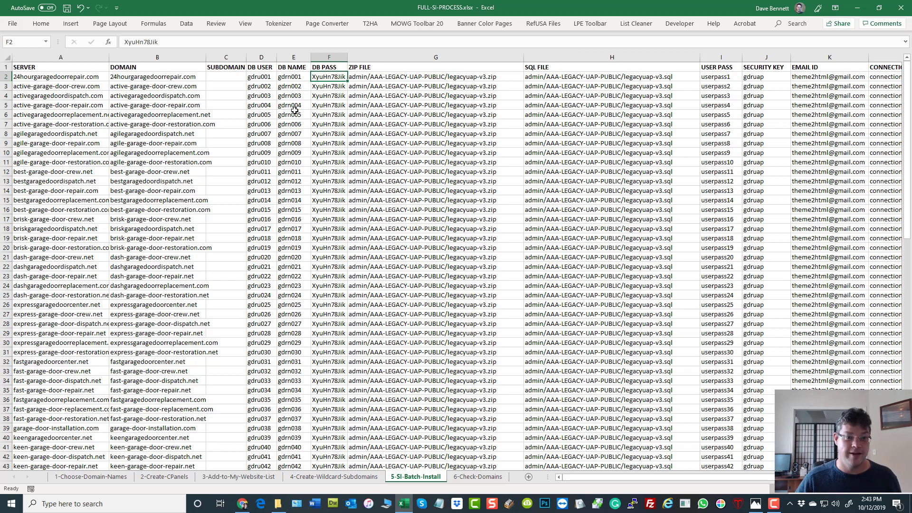
{"action": "left_click", "coordinate": [258, 78]}
{"action": "left_click_drag", "start_coordinate": [287, 76], "coordinate": [347, 122]}
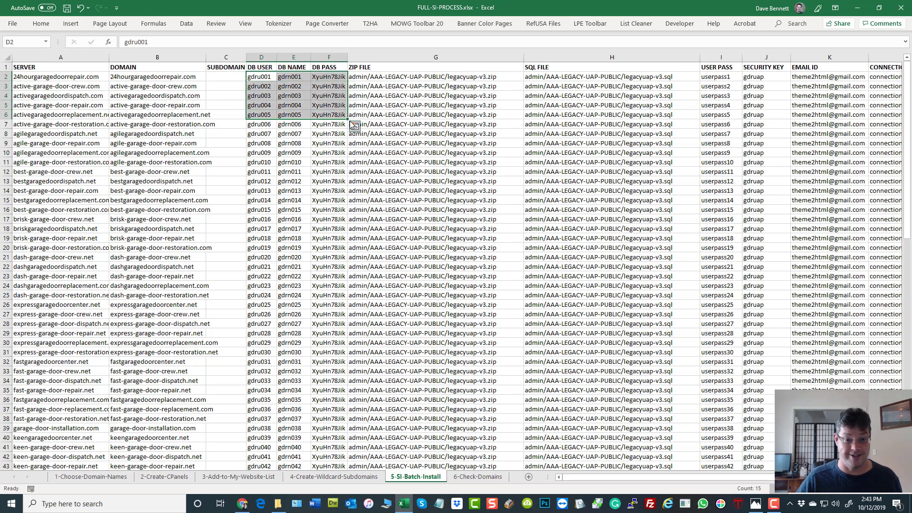
Step: Fill the DB USER, DB NAME and DB PASS series down to row 34
{"action": "left_click_drag", "start_coordinate": [348, 119], "coordinate": [351, 385]}
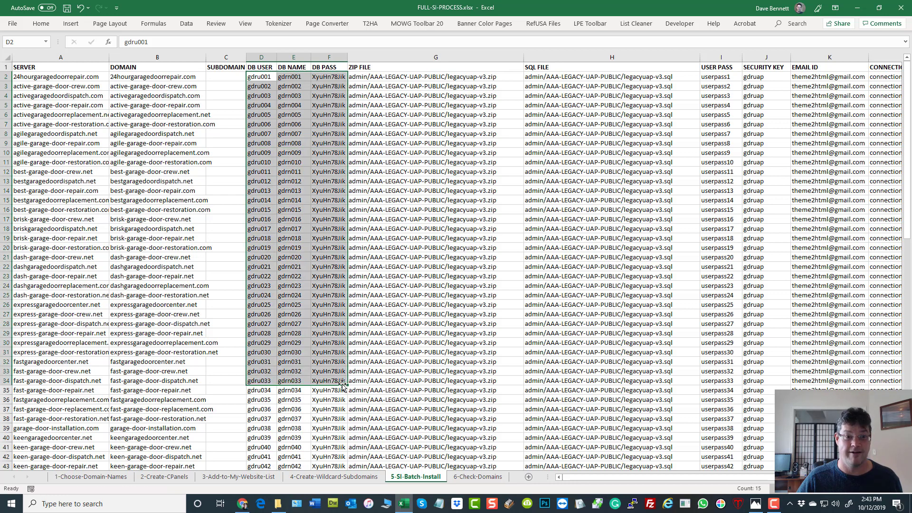
{"action": "scroll", "coordinate": [327, 276], "scroll_direction": "down", "scroll_amount": 7}
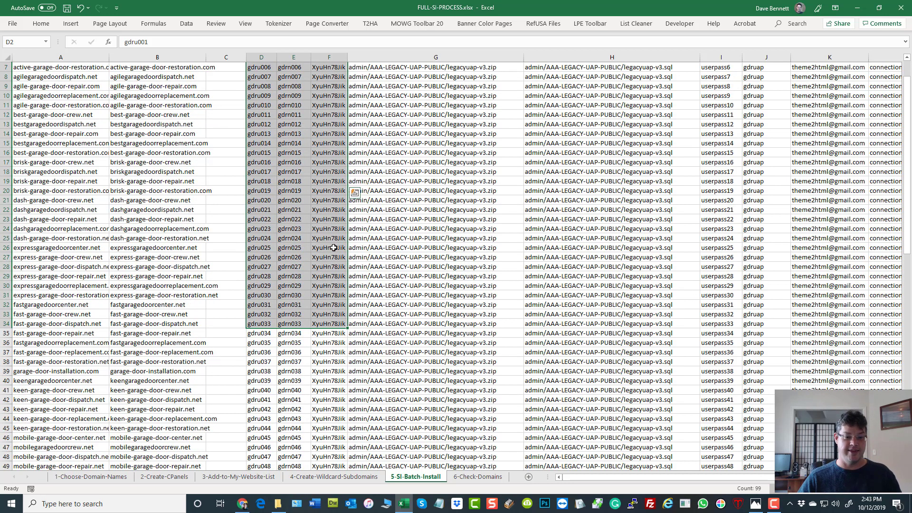
{"action": "scroll", "coordinate": [327, 277], "scroll_direction": "down", "scroll_amount": 8}
{"action": "scroll", "coordinate": [327, 285], "scroll_direction": "up", "scroll_amount": 16}
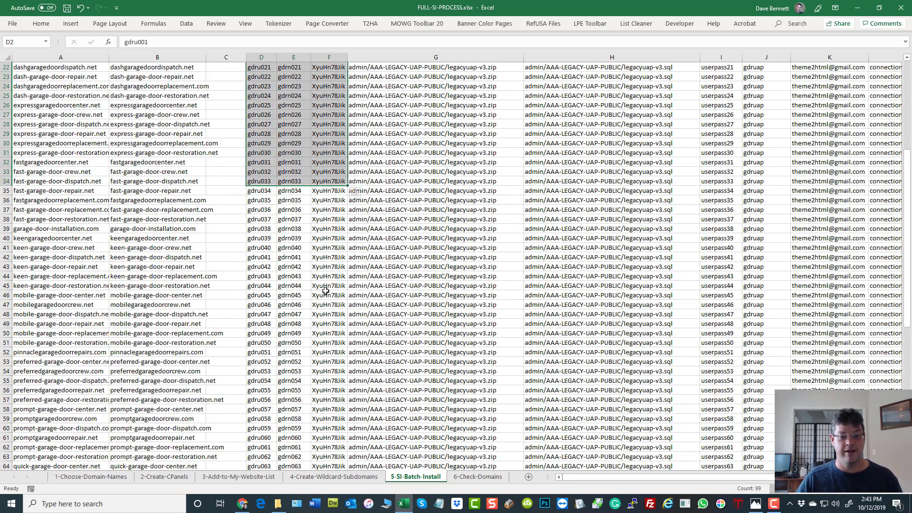
Step: Check the filled row 3 values and the ZIP FILE and SQL FILE columns
{"action": "left_click", "coordinate": [265, 85]}
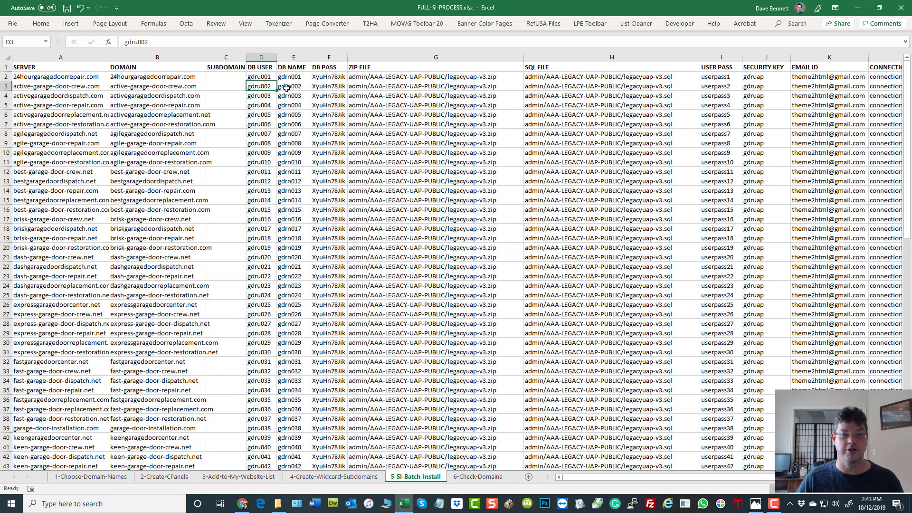
{"action": "key", "text": "Right"}
{"action": "left_click", "coordinate": [319, 89]}
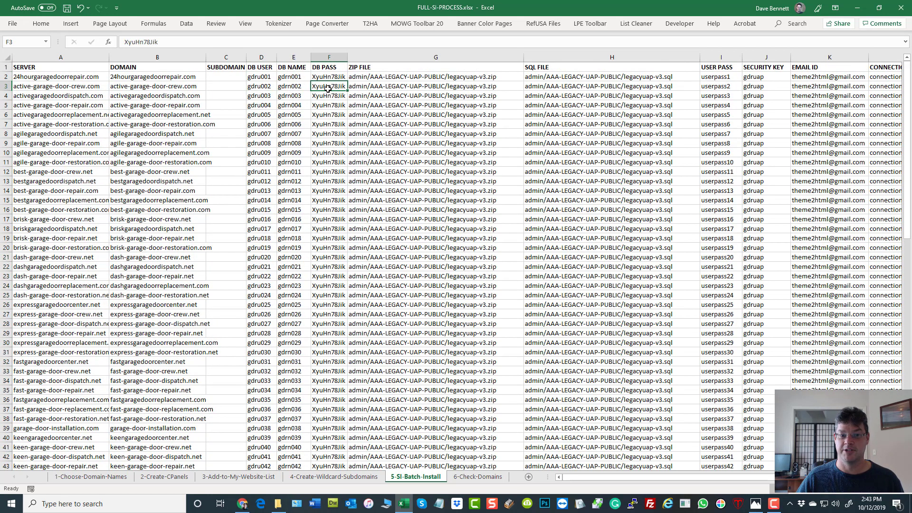
{"action": "left_click", "coordinate": [197, 98]}
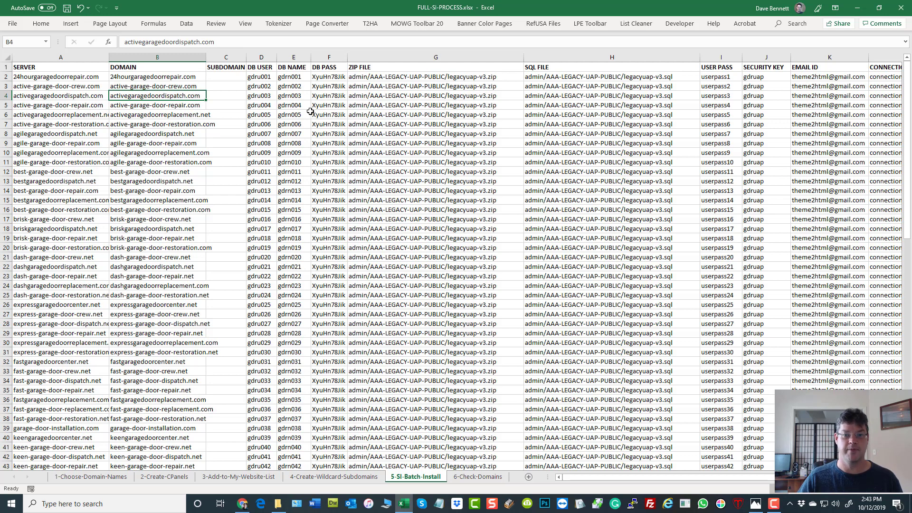
{"action": "left_click", "coordinate": [392, 57]}
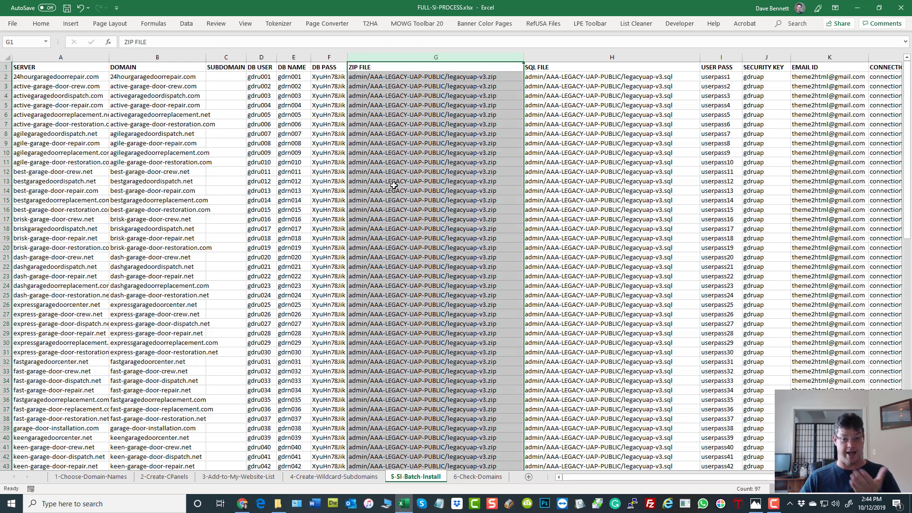
{"action": "left_click", "coordinate": [564, 57]}
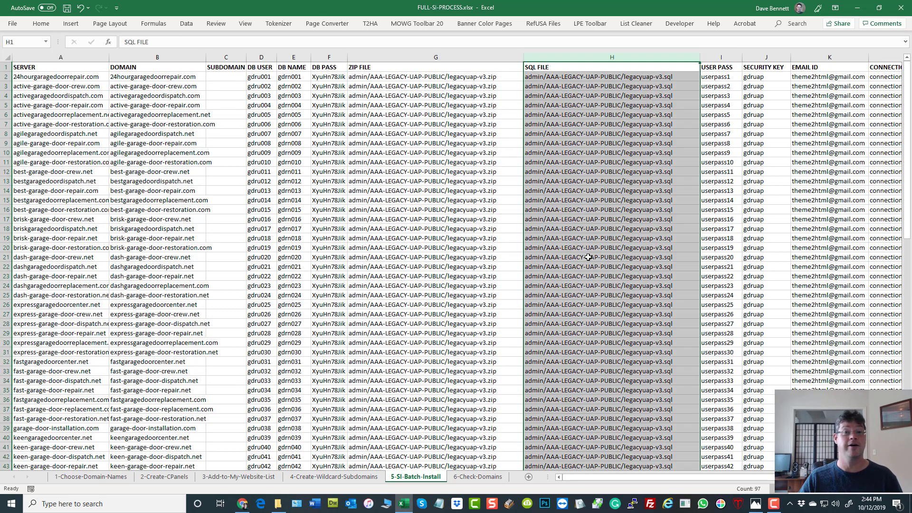
{"action": "left_click", "coordinate": [196, 151]}
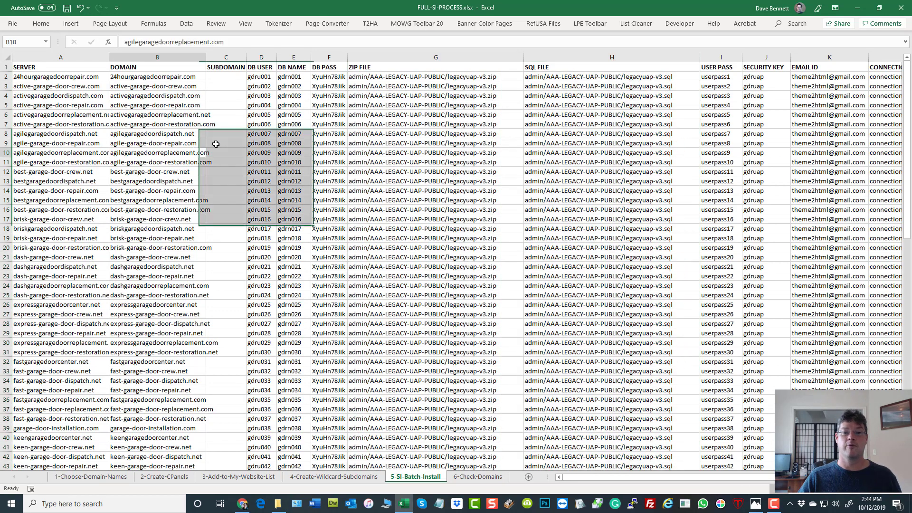
{"action": "left_click", "coordinate": [392, 75]}
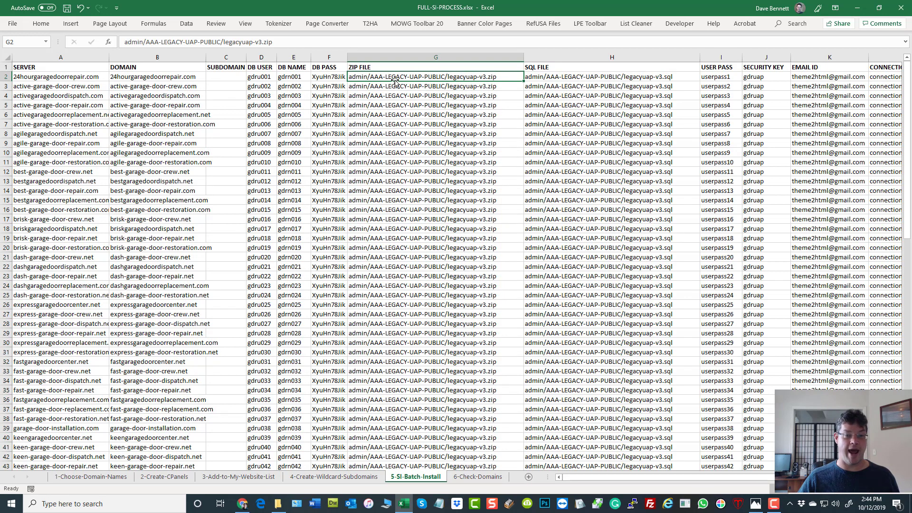
Step: Go to File Repository in Chrome and pick AAA-LEGACY-UAP-PUBLIC from the Directory List
{"action": "left_click", "coordinate": [243, 504]}
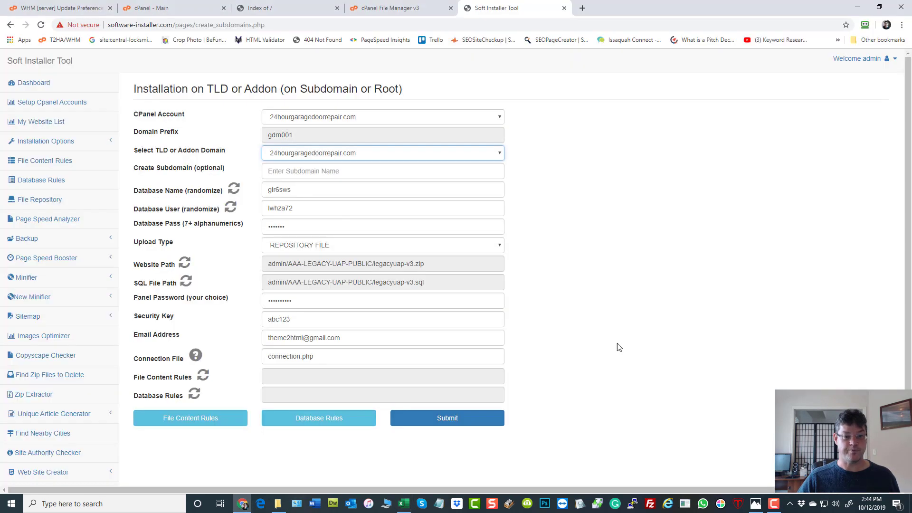
{"action": "left_click", "coordinate": [40, 205]}
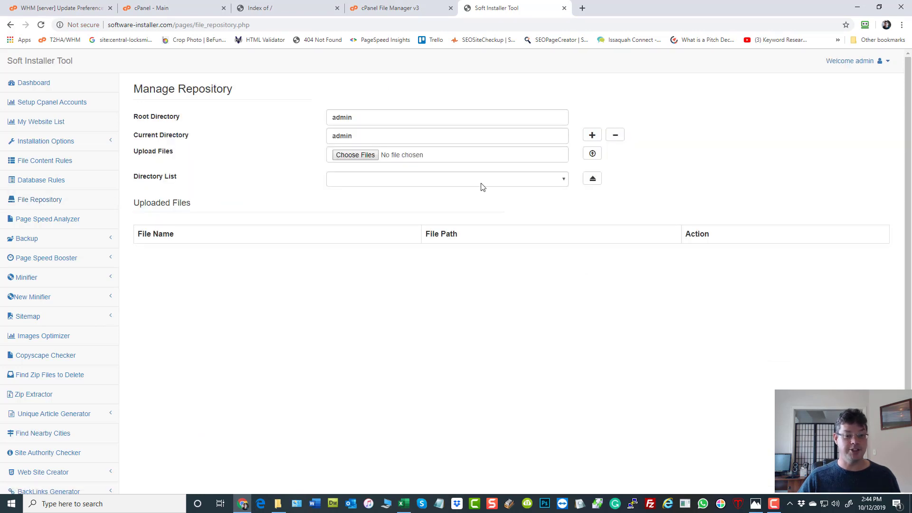
{"action": "left_click", "coordinate": [482, 185]}
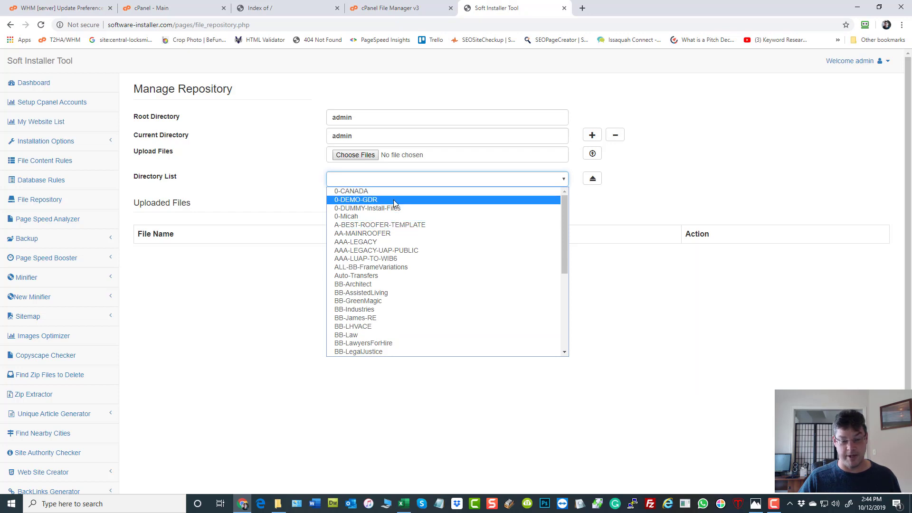
{"action": "left_click", "coordinate": [304, 269]}
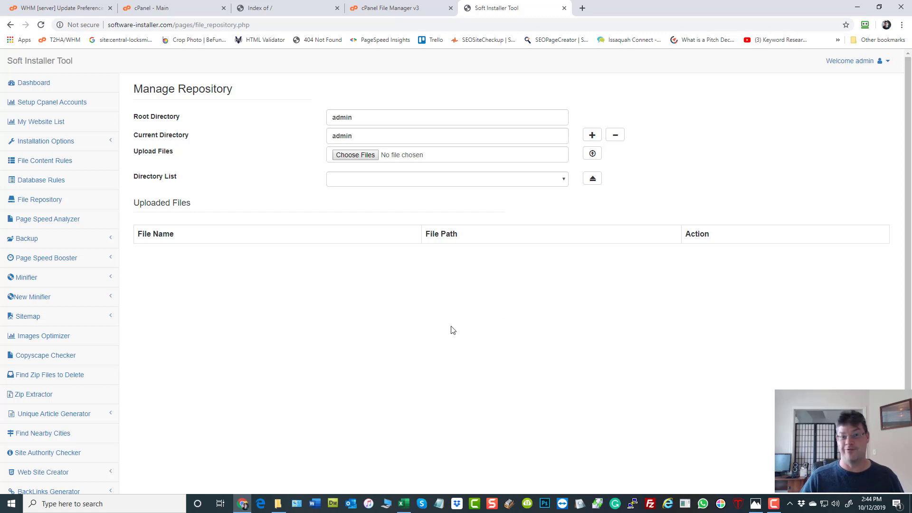
{"action": "left_click", "coordinate": [460, 182]}
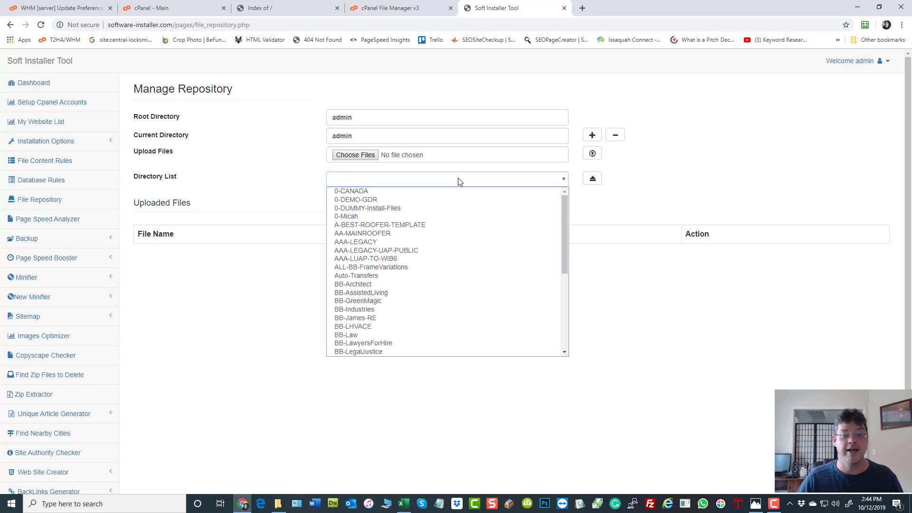
Step: Copy the admin/AAA-LEGACY-UAP-PUBLIC/legacyuap-v3.zip path and return to the Excel workbook
{"action": "left_click", "coordinate": [418, 251]}
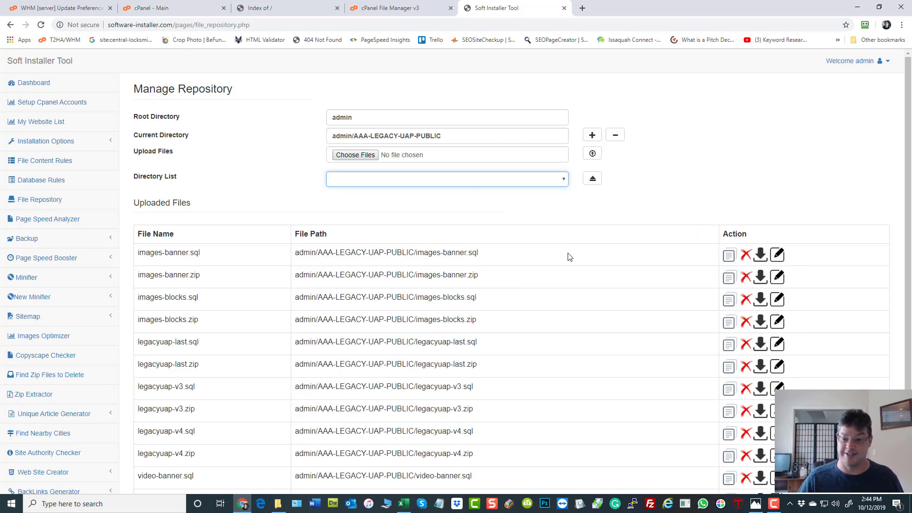
{"action": "scroll", "coordinate": [573, 264], "scroll_direction": "down", "scroll_amount": 2}
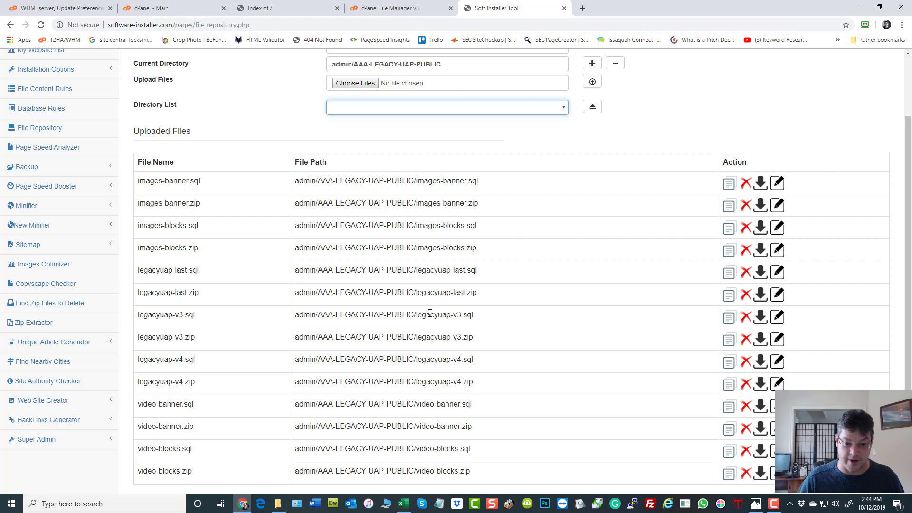
{"action": "left_click_drag", "start_coordinate": [479, 343], "coordinate": [294, 337]}
{"action": "right_click", "coordinate": [305, 338]}
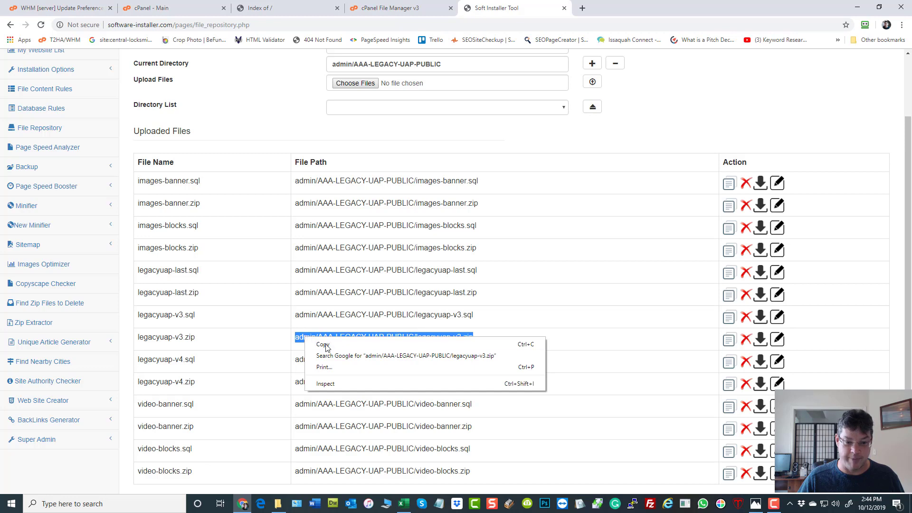
{"action": "left_click", "coordinate": [326, 347]}
{"action": "left_click", "coordinate": [495, 336]}
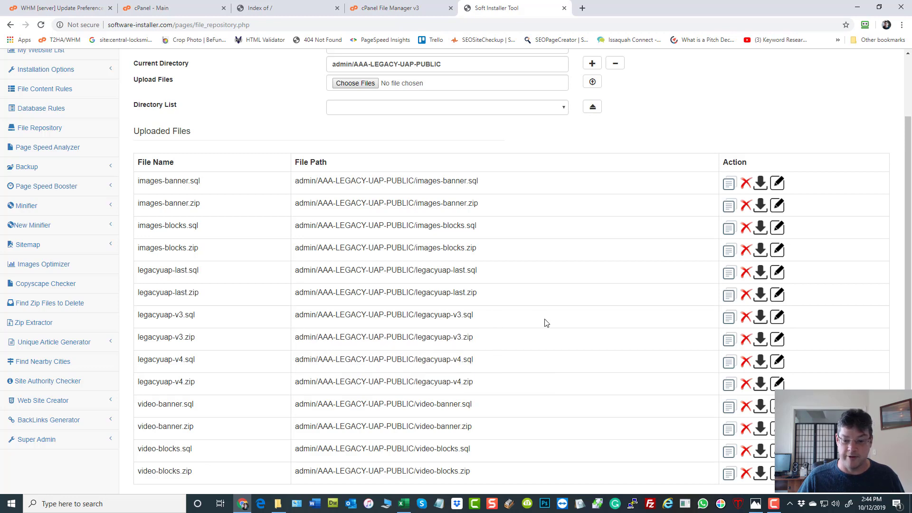
{"action": "left_click", "coordinate": [729, 340]}
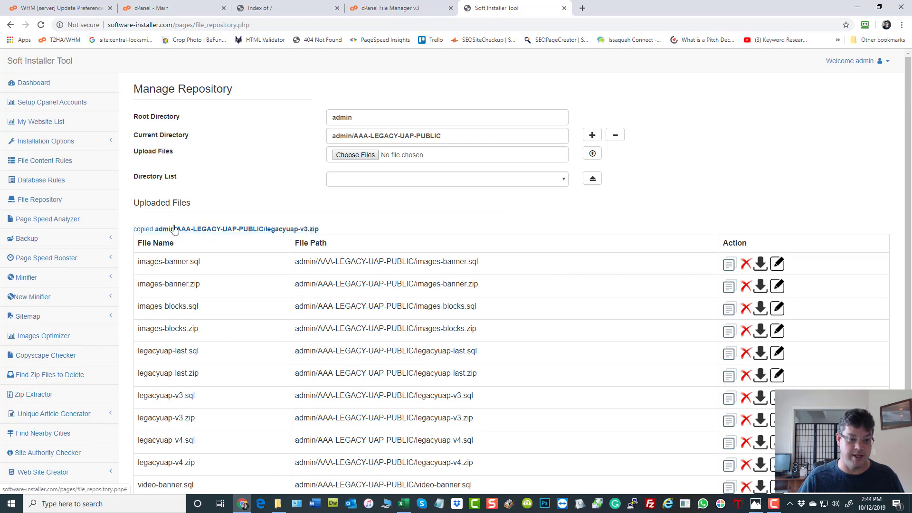
{"action": "left_click", "coordinate": [403, 504]}
Step: Paste the legacyuap-v3.zip repository path into ZIP FILE cell G2
{"action": "left_click", "coordinate": [407, 77]}
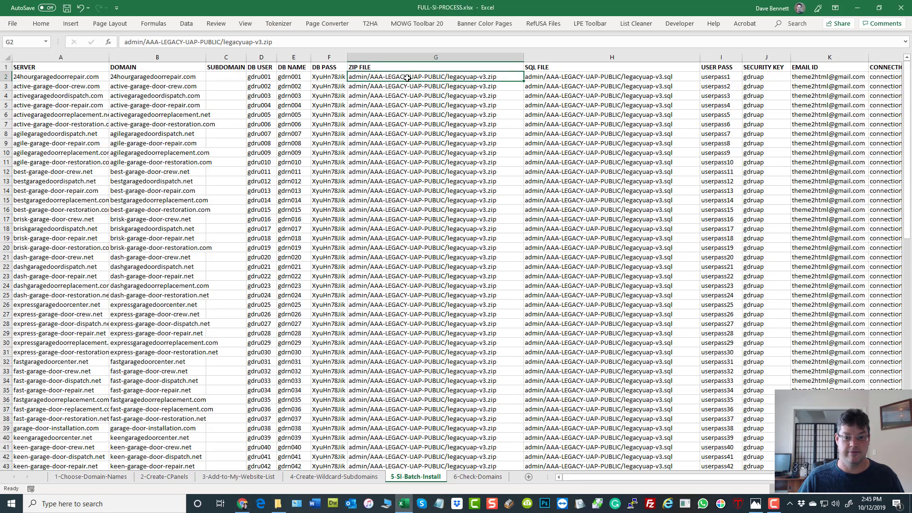
{"action": "right_click", "coordinate": [407, 78]}
{"action": "left_click", "coordinate": [434, 128]}
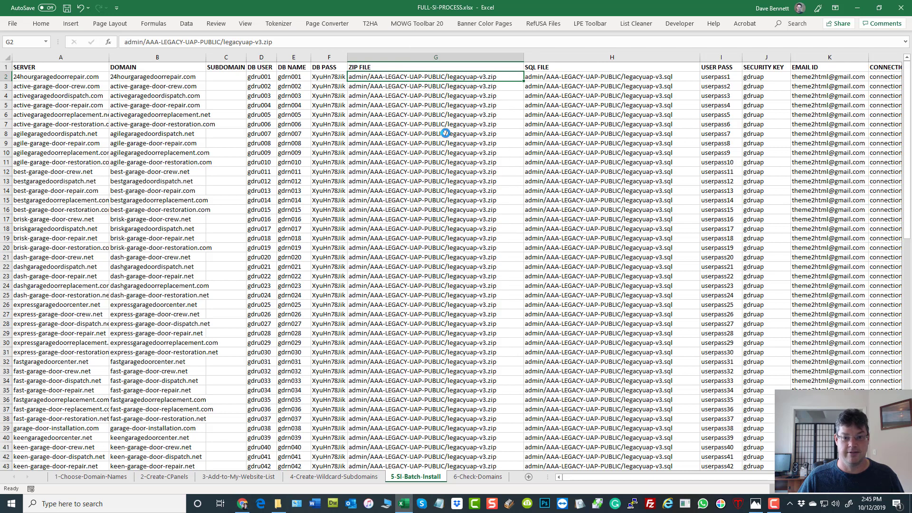
{"action": "left_click", "coordinate": [629, 216]}
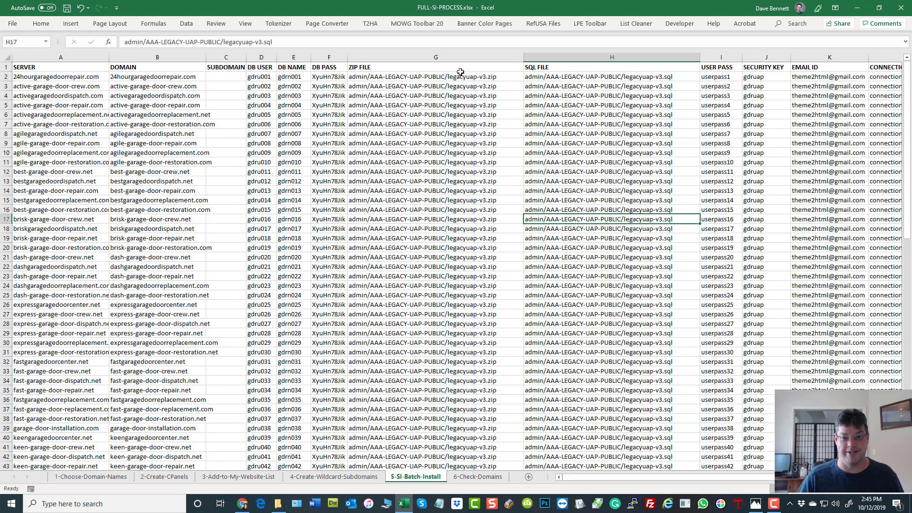
Step: Copy the legacyuap-v3.sql repository path from Chrome for the SQL FILE cell H2
{"action": "left_click", "coordinate": [243, 504]}
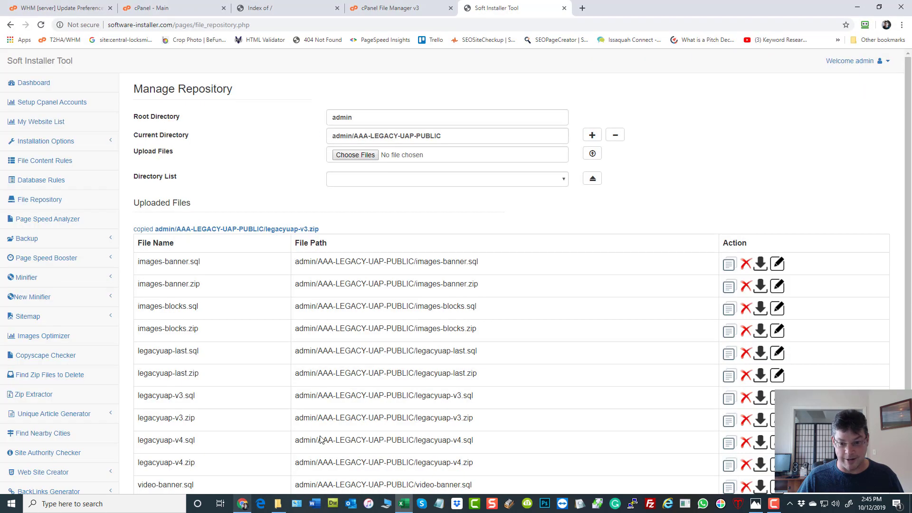
{"action": "scroll", "coordinate": [630, 288], "scroll_direction": "down", "scroll_amount": 3}
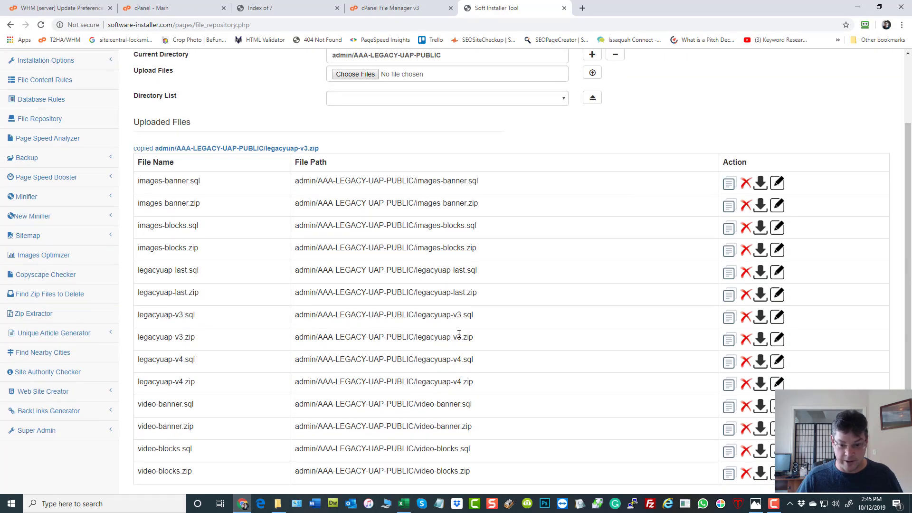
{"action": "left_click", "coordinate": [730, 319]}
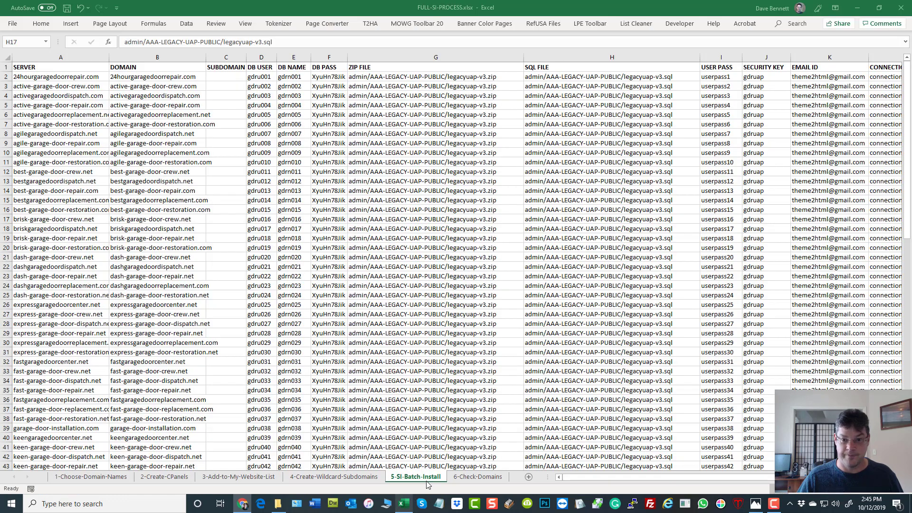
{"action": "left_click", "coordinate": [404, 503]}
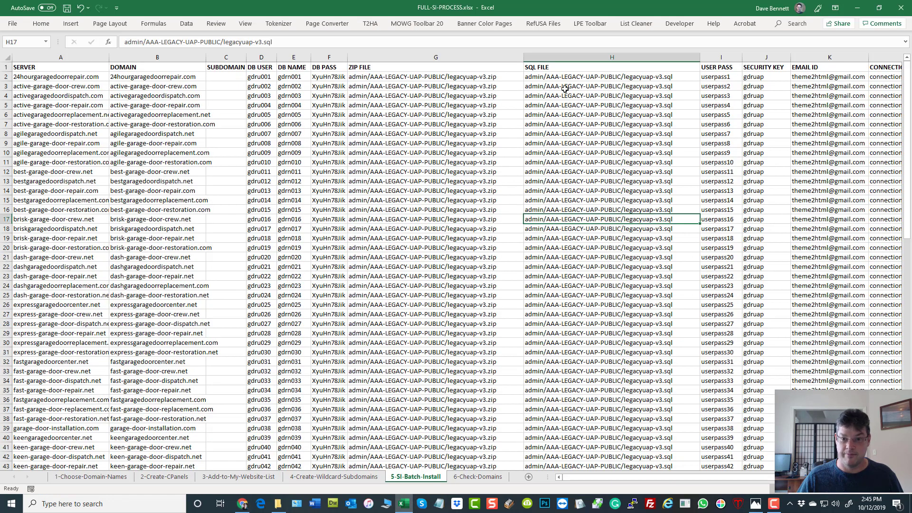
{"action": "right_click", "coordinate": [565, 77]}
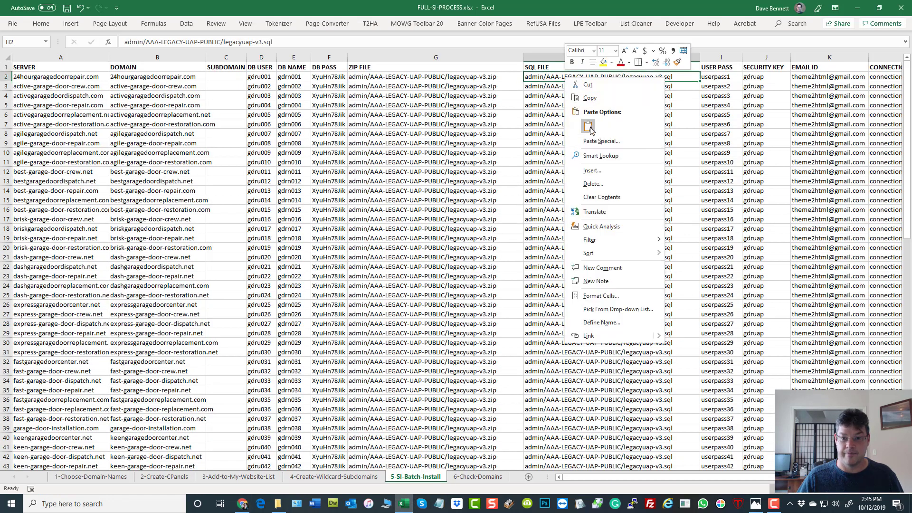
{"action": "key", "text": "Escape"}
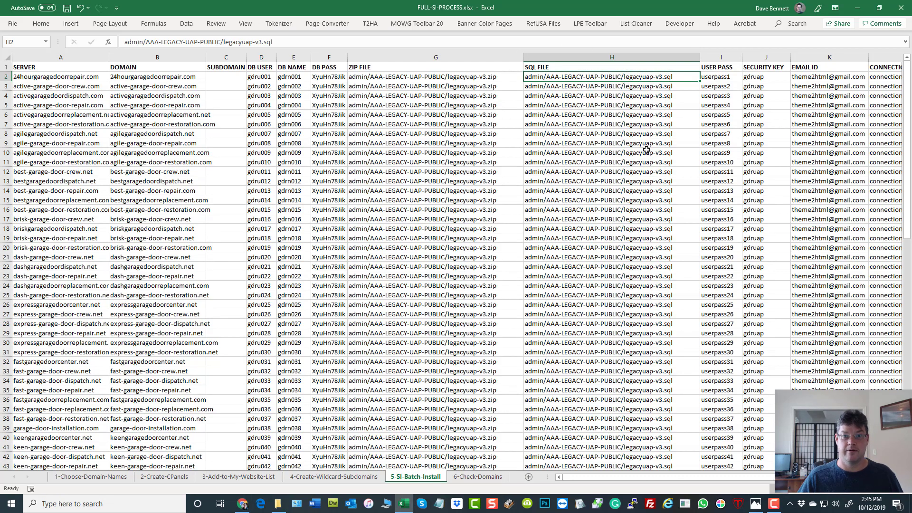
Step: Select the G2:H2 paths and columns G and H to cover every site row
{"action": "left_click_drag", "start_coordinate": [503, 77], "coordinate": [698, 329]}
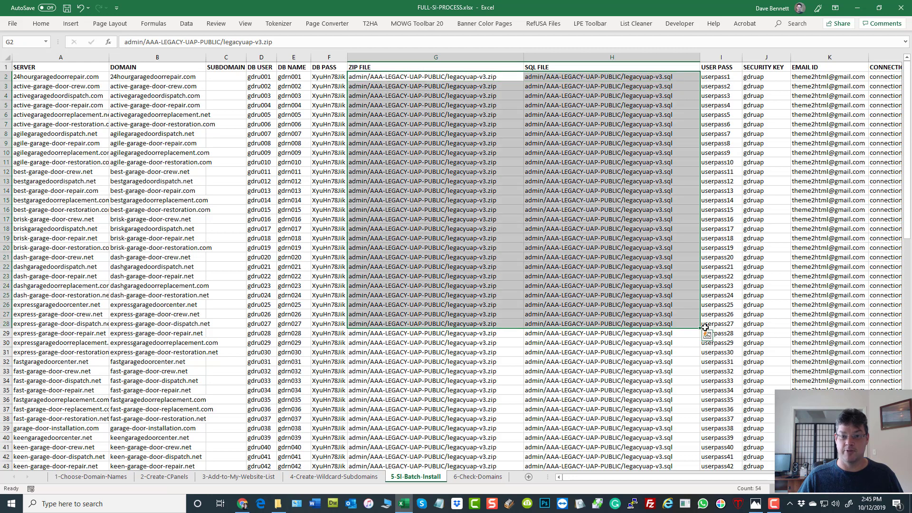
{"action": "scroll", "coordinate": [613, 363], "scroll_direction": "down", "scroll_amount": 5}
{"action": "scroll", "coordinate": [613, 362], "scroll_direction": "up", "scroll_amount": 5}
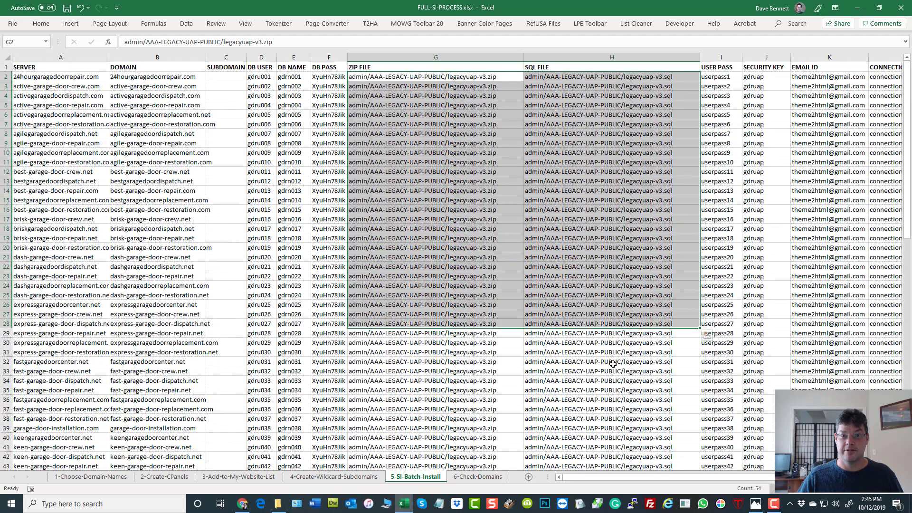
{"action": "left_click_drag", "start_coordinate": [629, 59], "coordinate": [91, 66]}
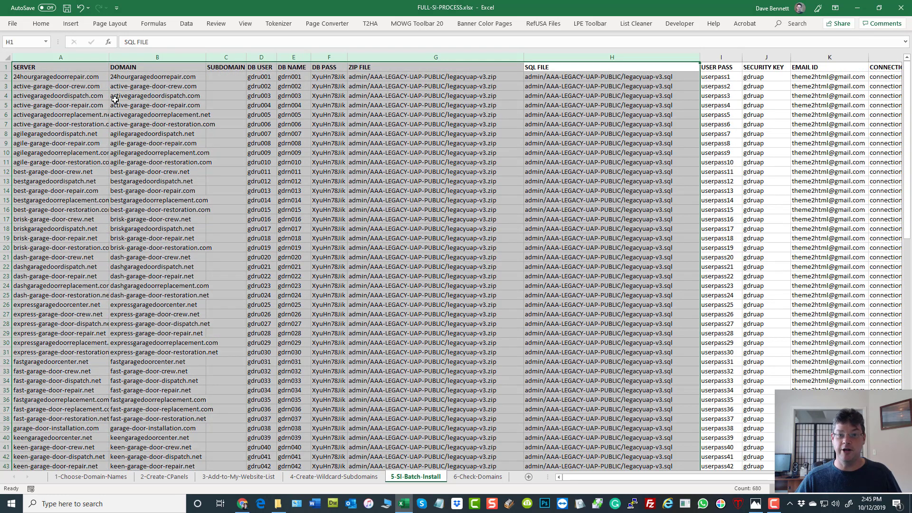
{"action": "scroll", "coordinate": [519, 212], "scroll_direction": "down", "scroll_amount": 5}
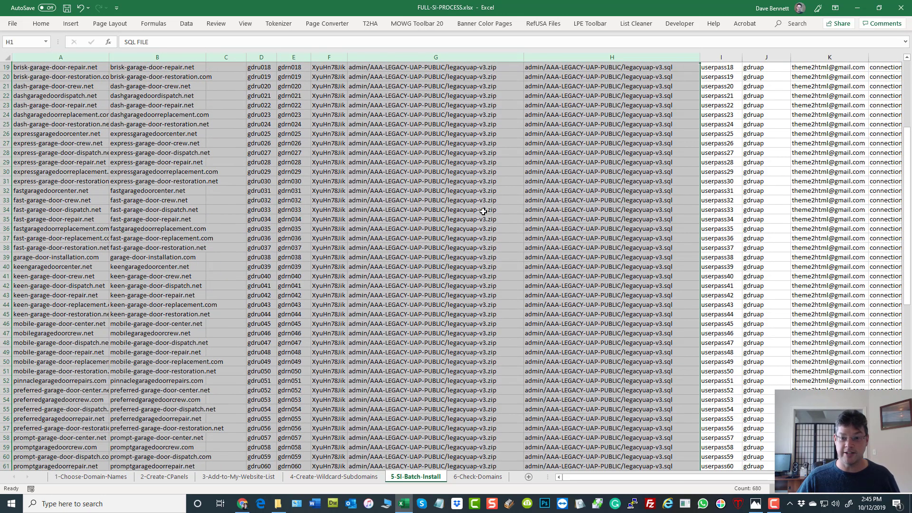
{"action": "scroll", "coordinate": [519, 212], "scroll_direction": "up", "scroll_amount": 5}
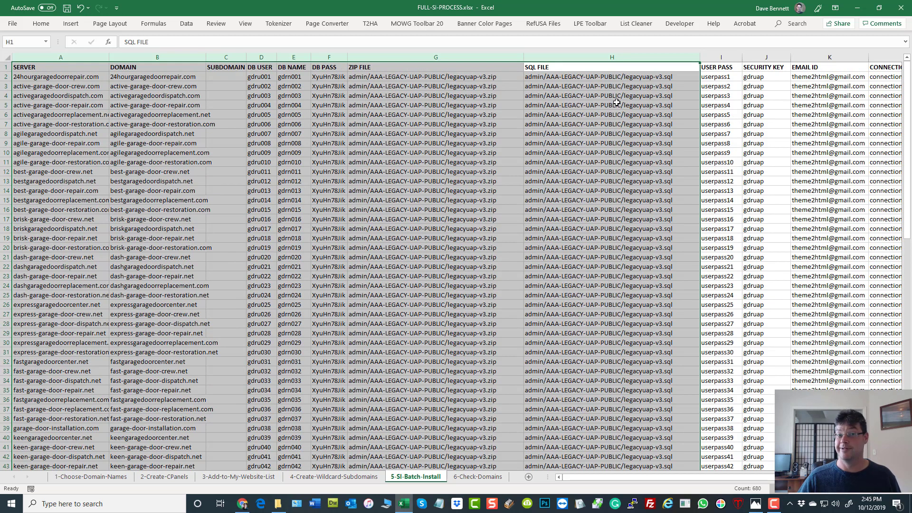
{"action": "left_click", "coordinate": [722, 76]}
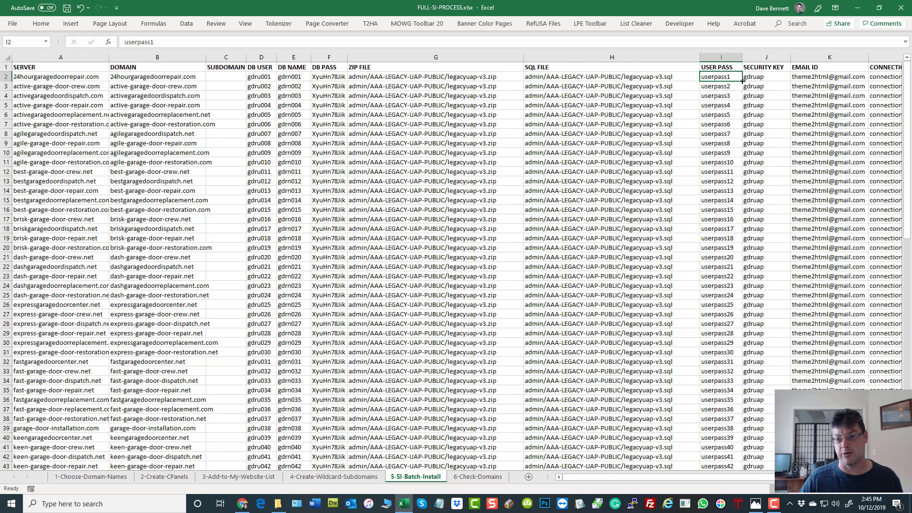
{"action": "left_click_drag", "start_coordinate": [743, 81], "coordinate": [744, 241]}
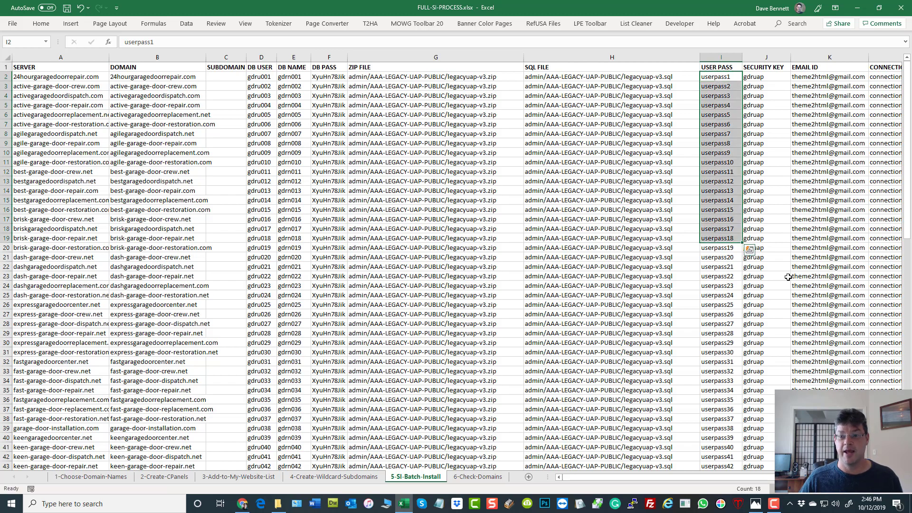
{"action": "left_click", "coordinate": [782, 78]}
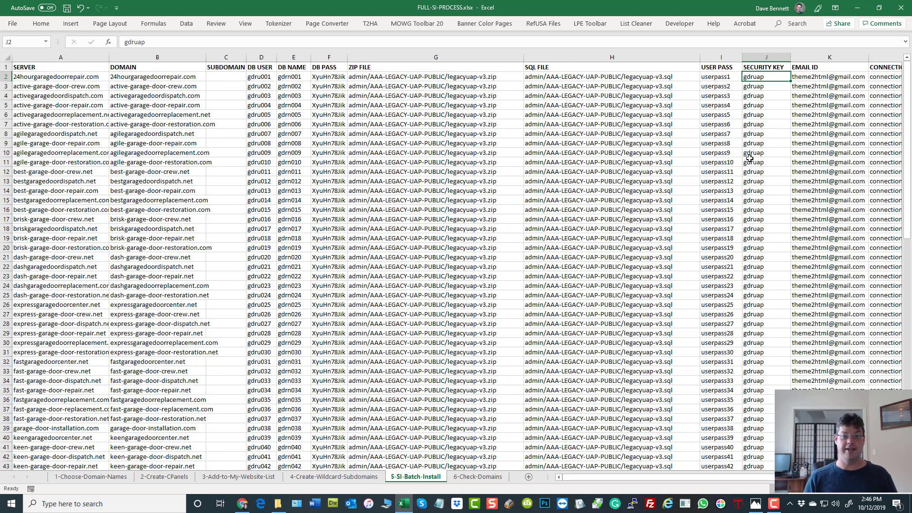
{"action": "left_click", "coordinate": [771, 56]}
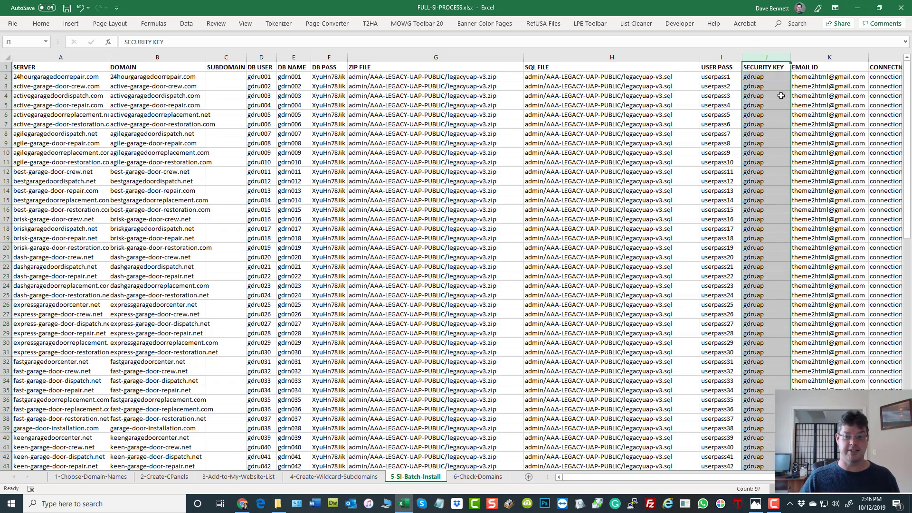
{"action": "left_click", "coordinate": [772, 76]}
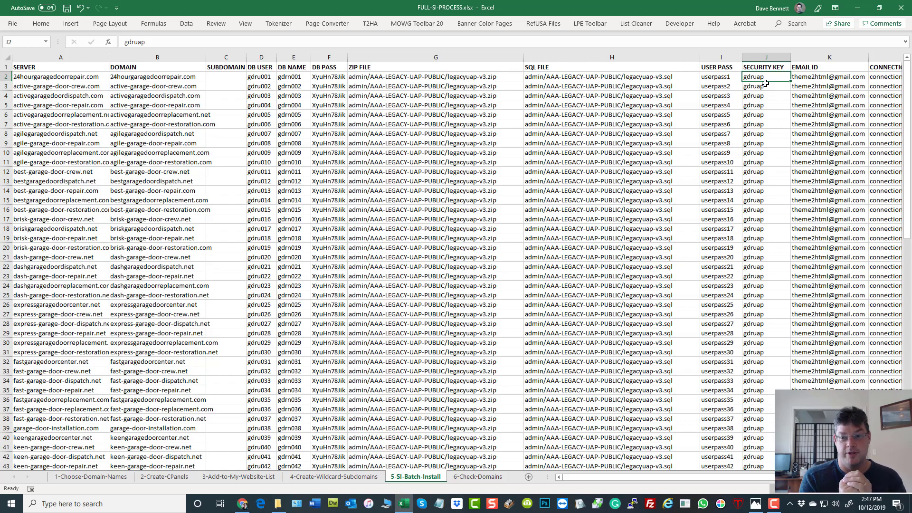
{"action": "left_click", "coordinate": [755, 59]}
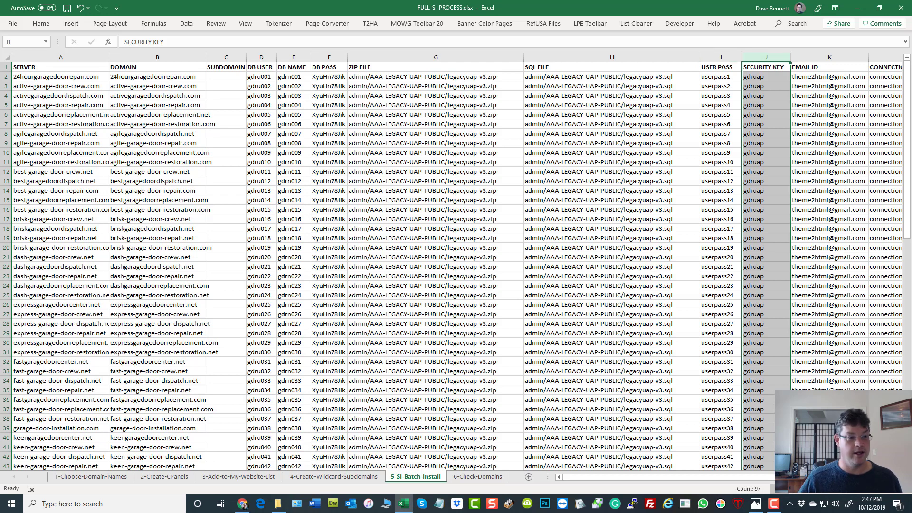
{"action": "left_click", "coordinate": [74, 171]}
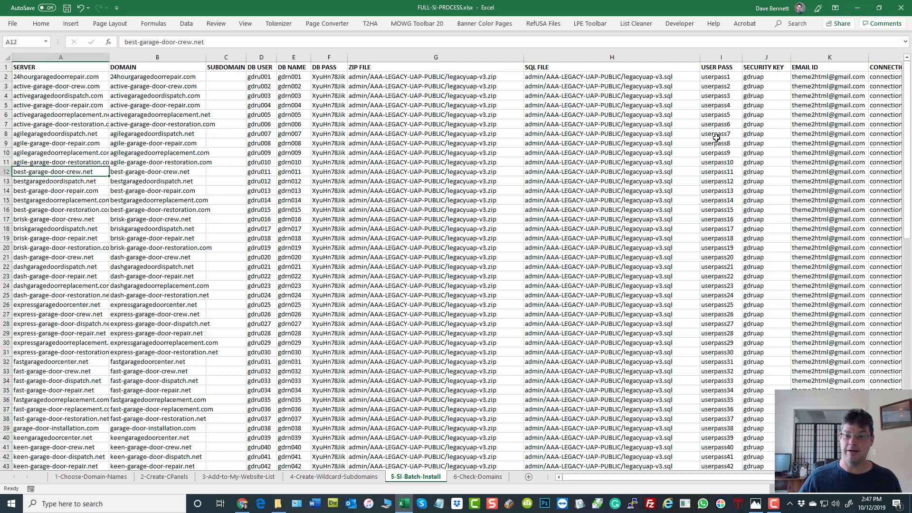
{"action": "left_click", "coordinate": [731, 57]}
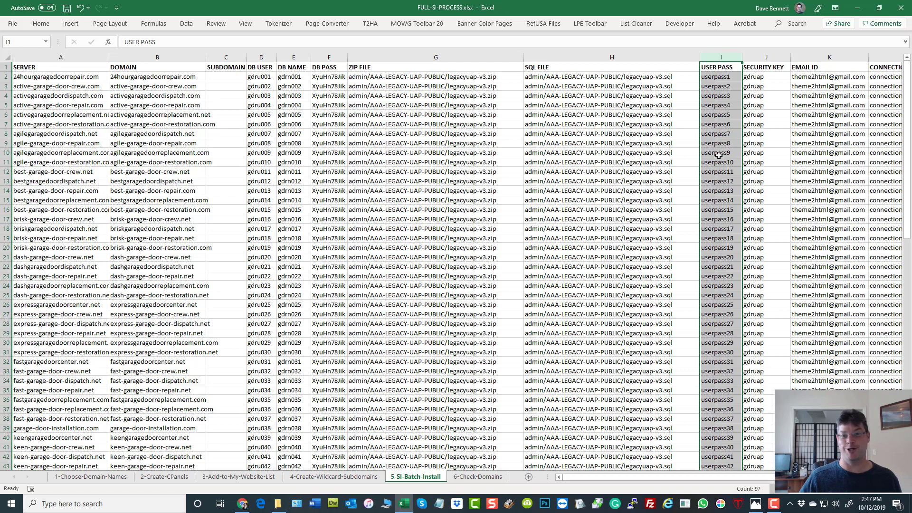
{"action": "left_click", "coordinate": [766, 58]}
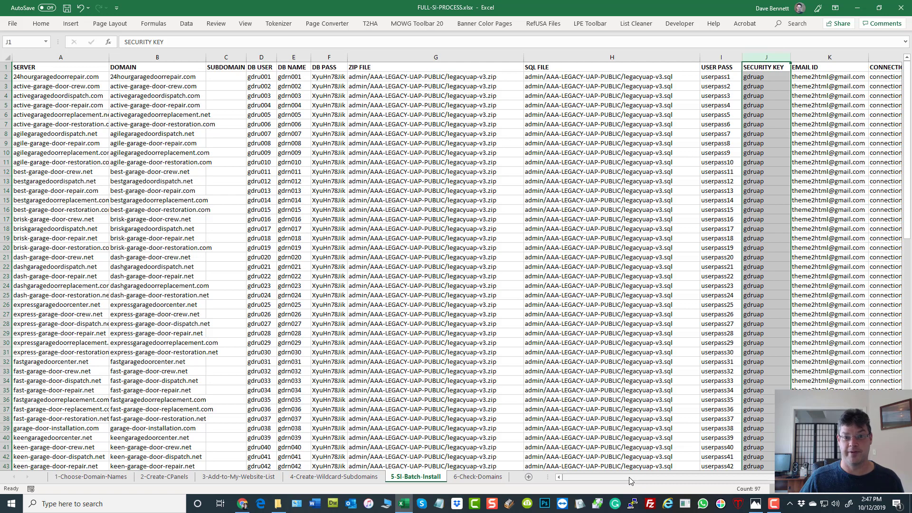
{"action": "left_click_drag", "start_coordinate": [630, 481], "coordinate": [684, 478]}
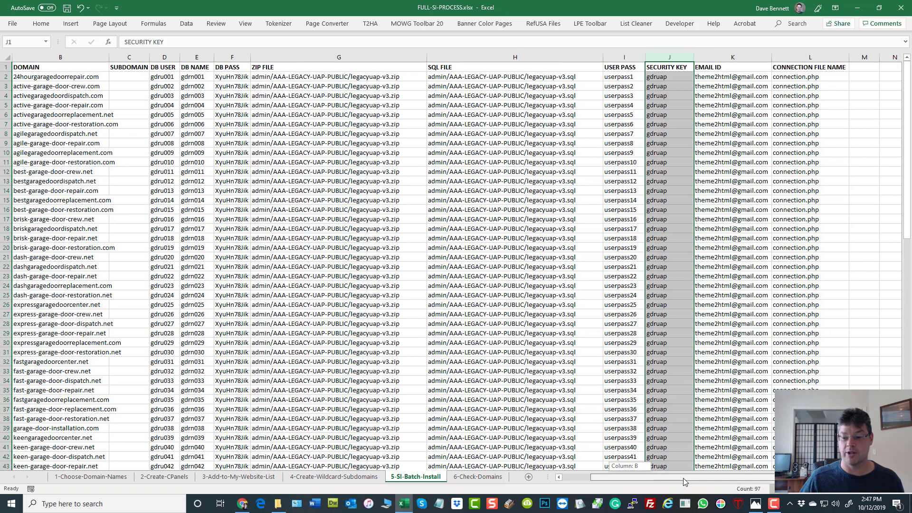
{"action": "left_click", "coordinate": [551, 267]}
{"action": "left_click", "coordinate": [680, 54]}
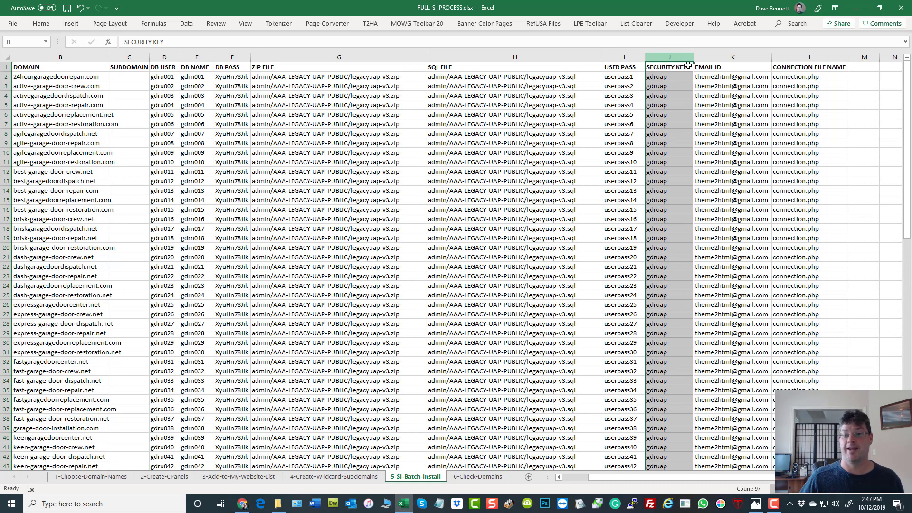
{"action": "left_click", "coordinate": [680, 78]}
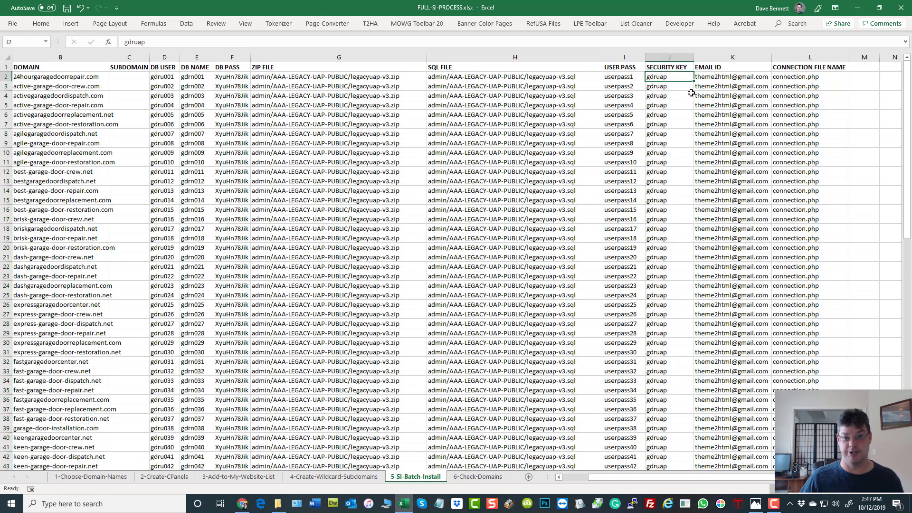
{"action": "left_click", "coordinate": [726, 57]}
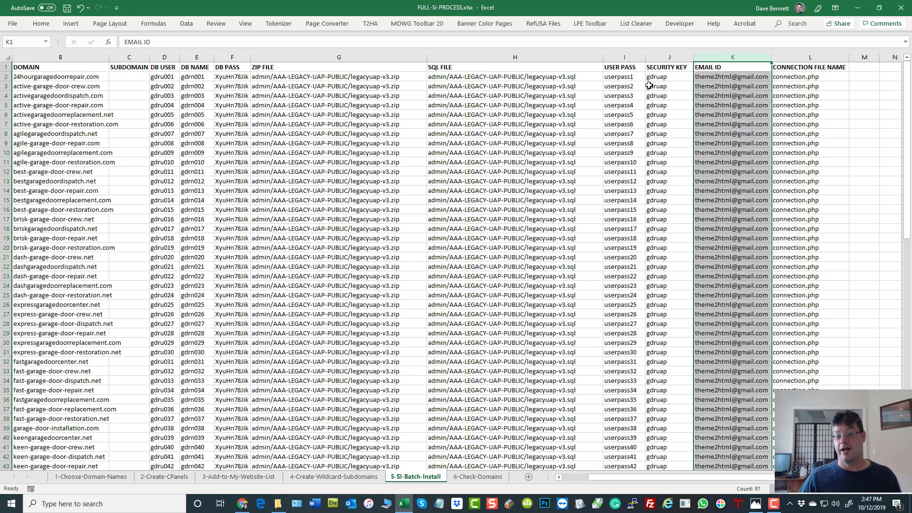
{"action": "left_click_drag", "start_coordinate": [623, 77], "coordinate": [634, 258]}
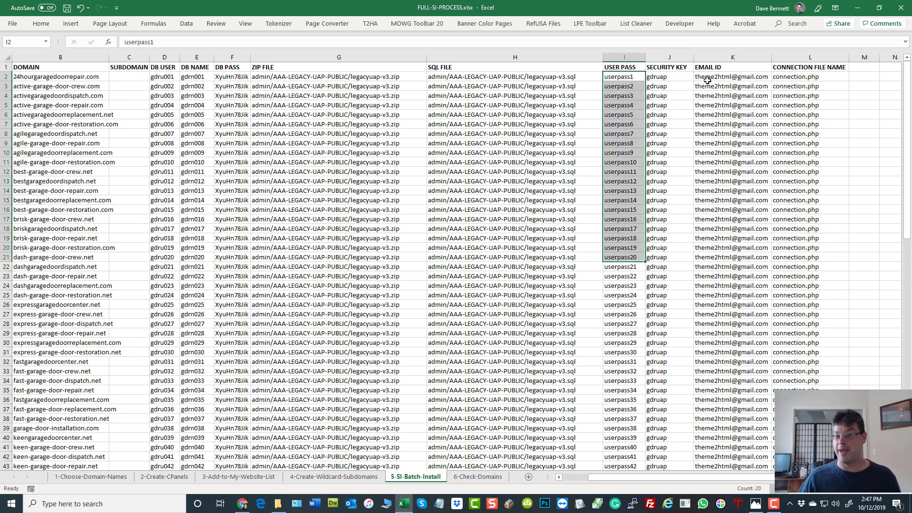
{"action": "left_click_drag", "start_coordinate": [735, 77], "coordinate": [741, 224]}
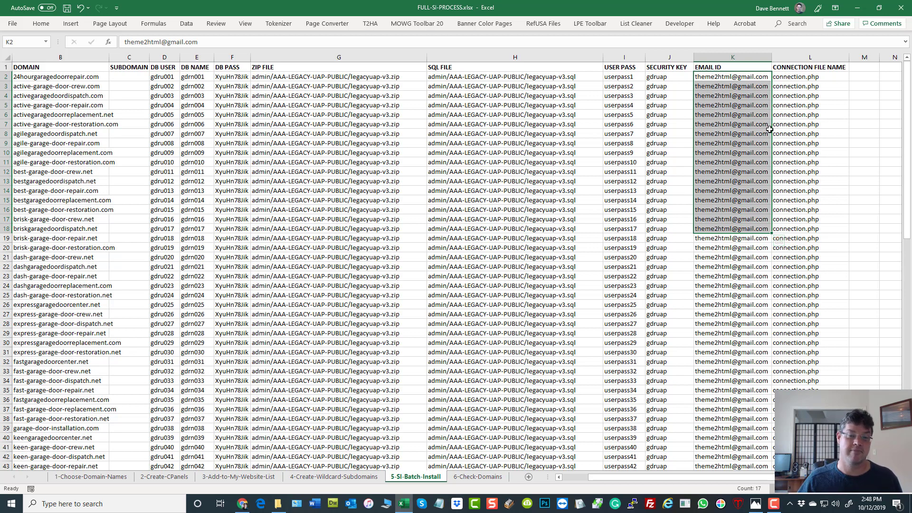
{"action": "left_click", "coordinate": [804, 97]}
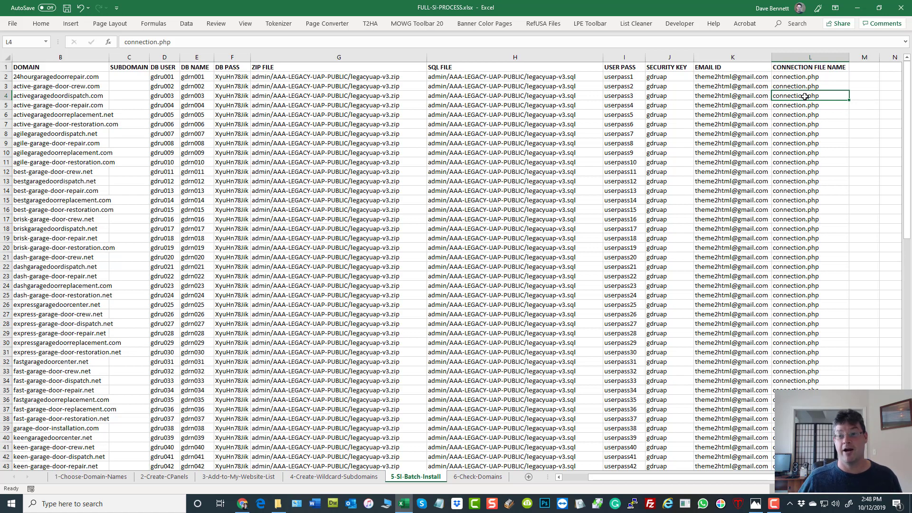
{"action": "left_click", "coordinate": [825, 58]}
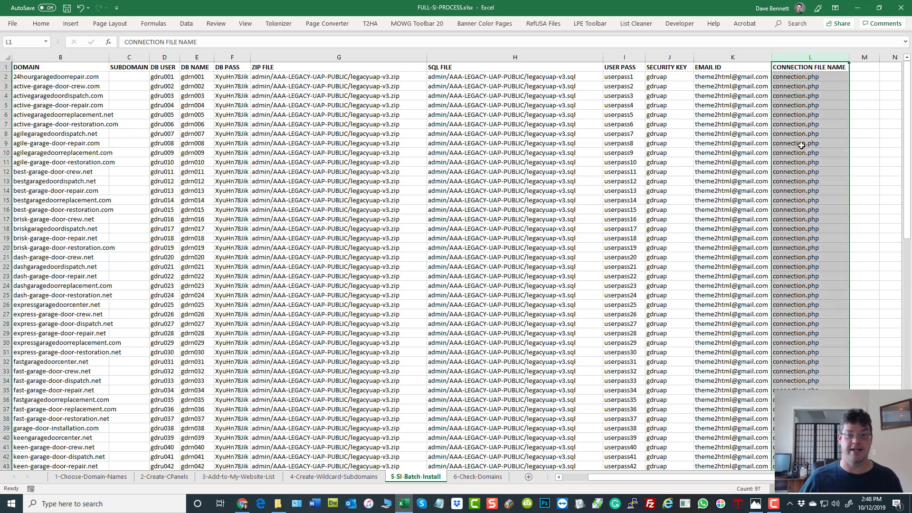
{"action": "left_click", "coordinate": [815, 77]}
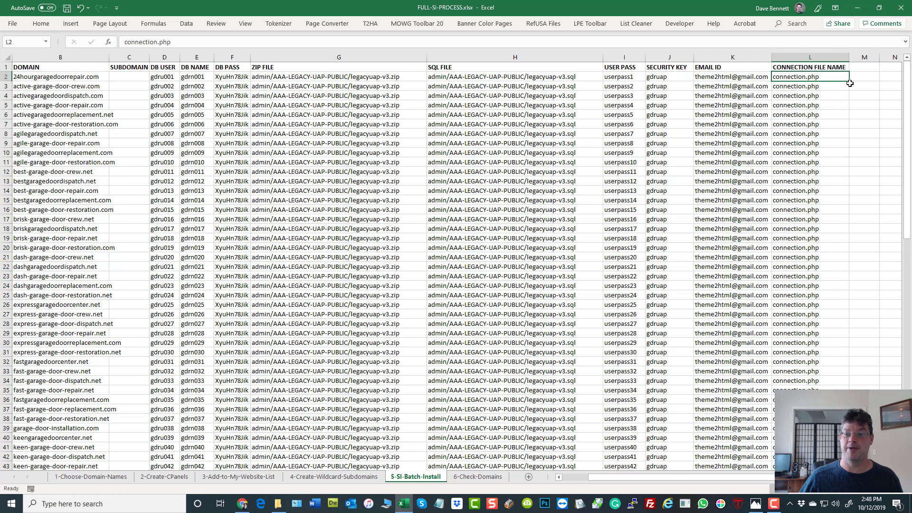
{"action": "left_click_drag", "start_coordinate": [851, 81], "coordinate": [841, 259]}
{"action": "left_click", "coordinate": [706, 164]}
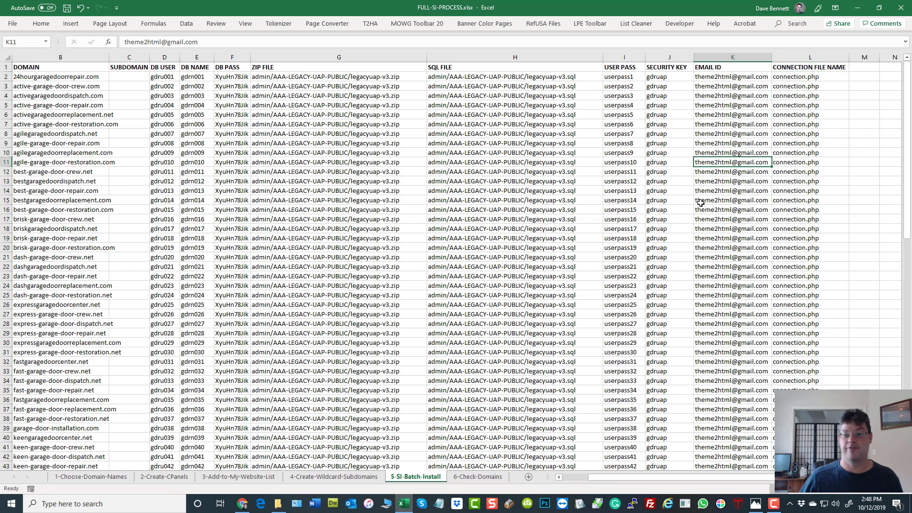
{"action": "scroll", "coordinate": [695, 216], "scroll_direction": "down", "scroll_amount": 9}
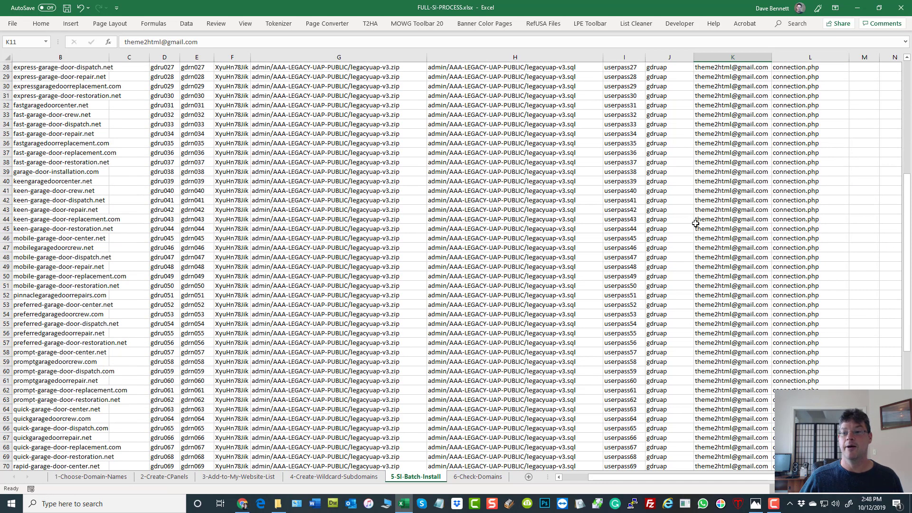
{"action": "scroll", "coordinate": [697, 223], "scroll_direction": "up", "scroll_amount": 8}
{"action": "scroll", "coordinate": [697, 223], "scroll_direction": "up", "scroll_amount": 1}
{"action": "left_click", "coordinate": [792, 76]}
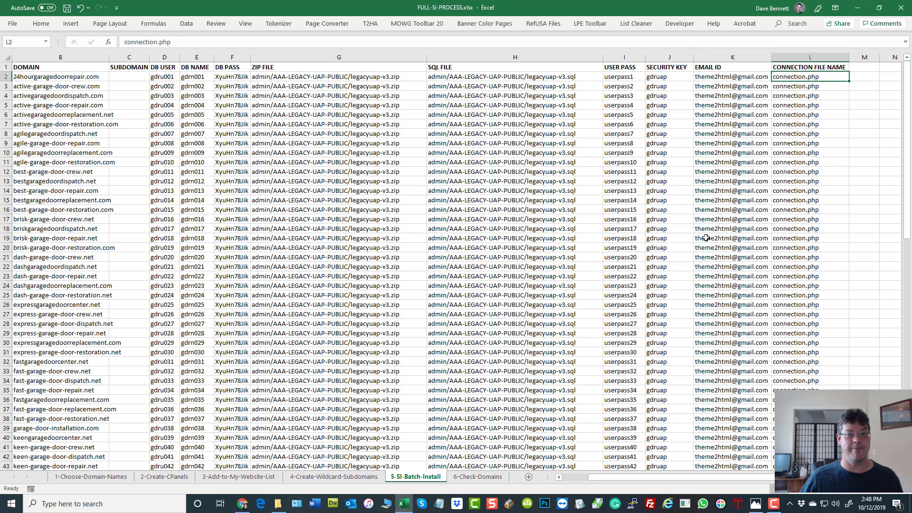
{"action": "left_click", "coordinate": [265, 171]}
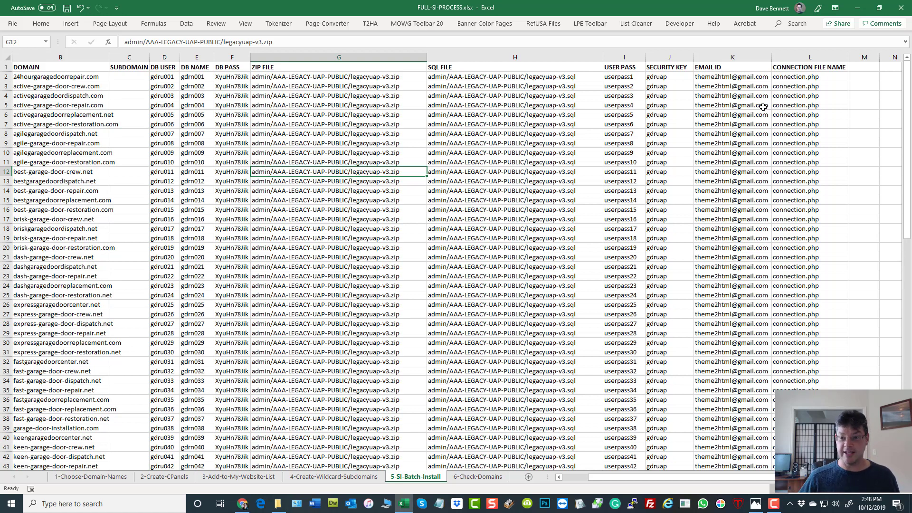
{"action": "left_click", "coordinate": [69, 67]}
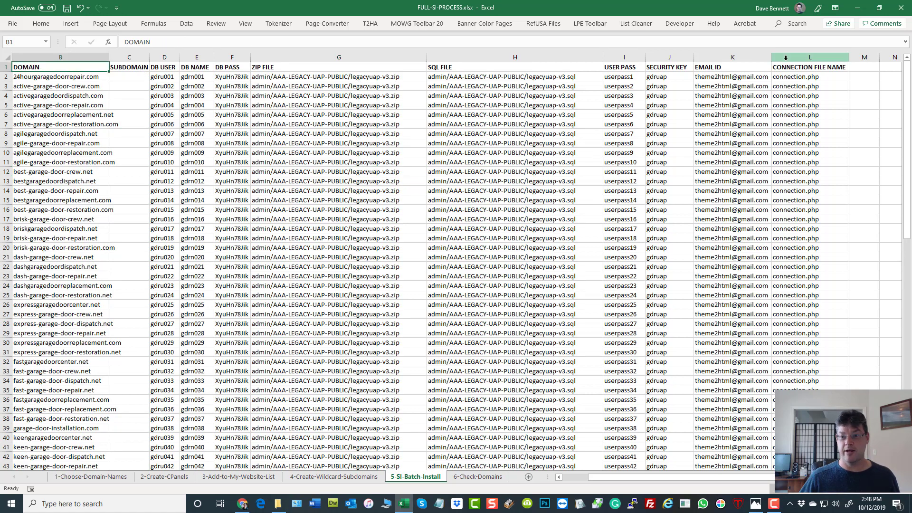
Step: Select the full table B1:L97 and copy it
{"action": "scroll", "coordinate": [772, 190], "scroll_direction": "down", "scroll_amount": 19}
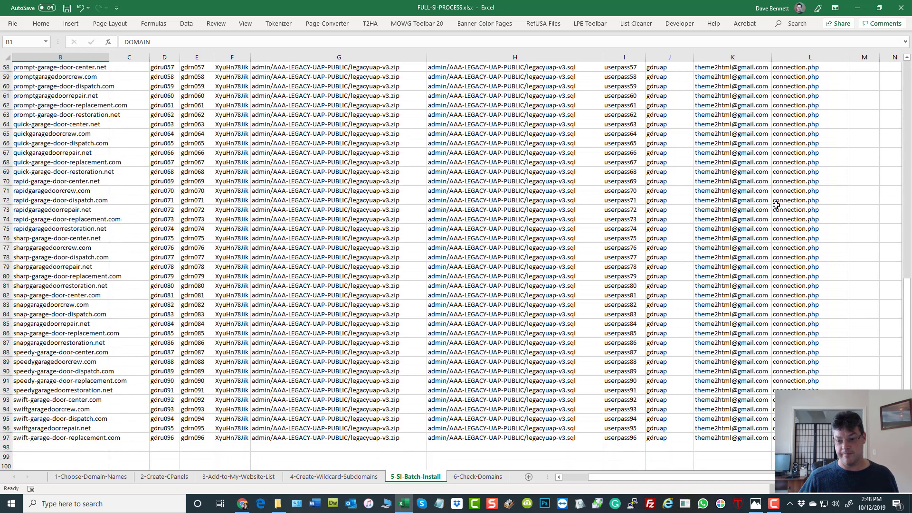
{"action": "key", "text": "ctrl+a"}
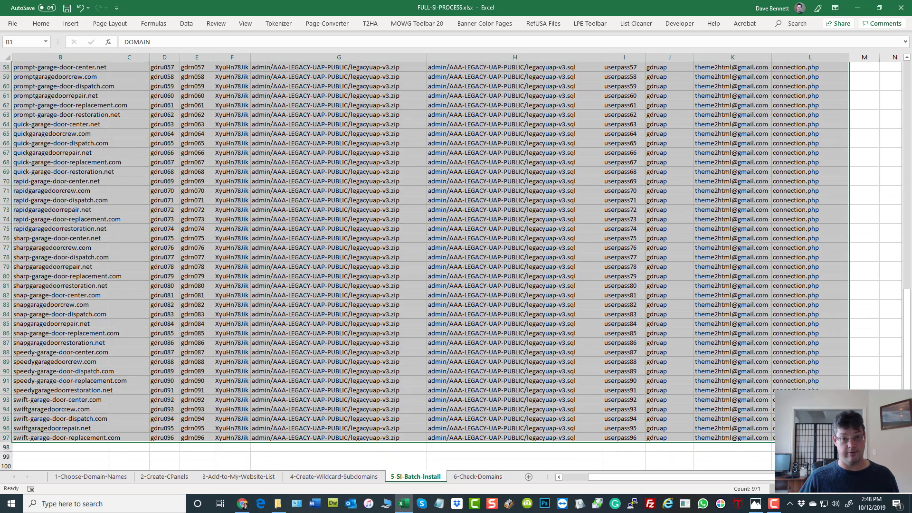
{"action": "right_click", "coordinate": [304, 208]}
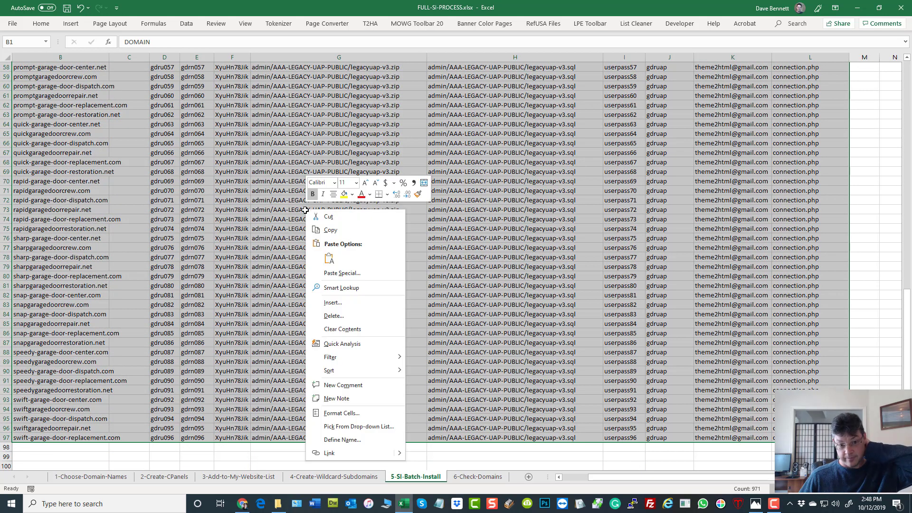
{"action": "left_click", "coordinate": [339, 230]}
{"action": "scroll", "coordinate": [333, 223], "scroll_direction": "up", "scroll_amount": 19}
{"action": "scroll", "coordinate": [333, 223], "scroll_direction": "up", "scroll_amount": 1}
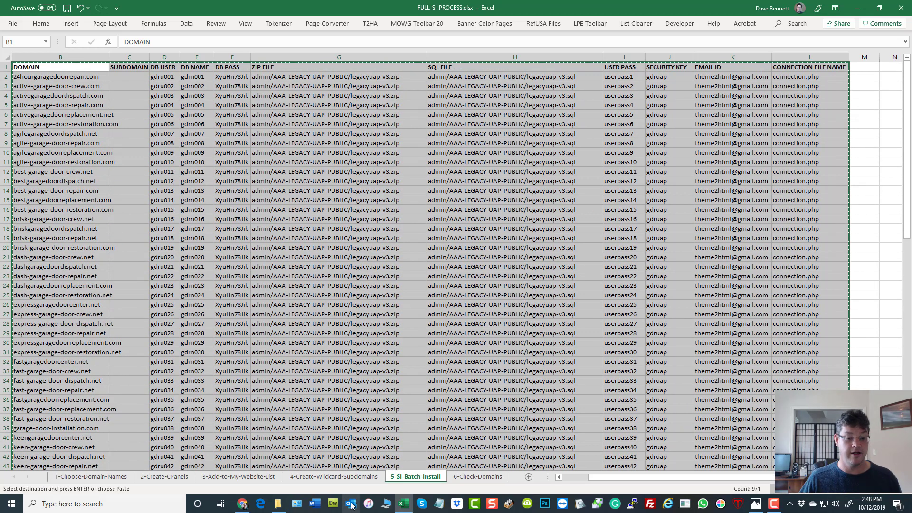
Step: In the Soft Installer browser window, go to Installation Options > Batch Subdomains Ins
{"action": "left_click", "coordinate": [244, 505]}
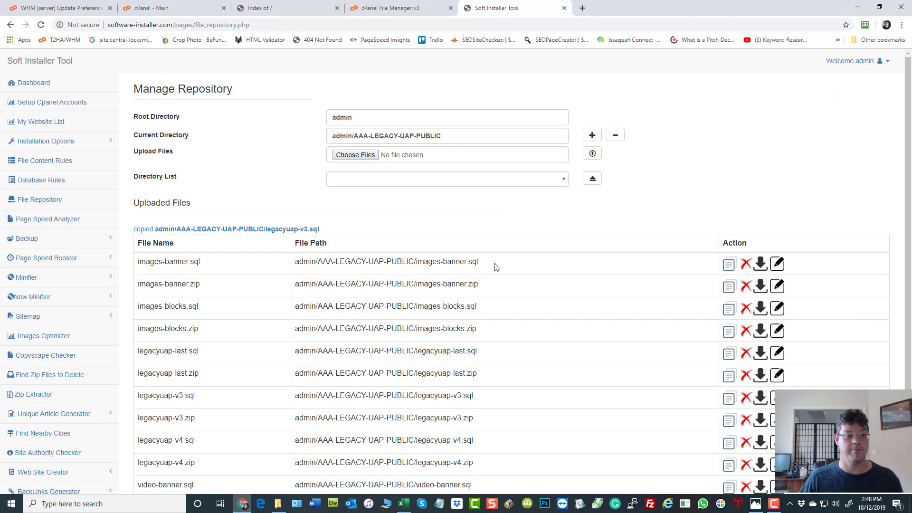
{"action": "left_click", "coordinate": [65, 144]}
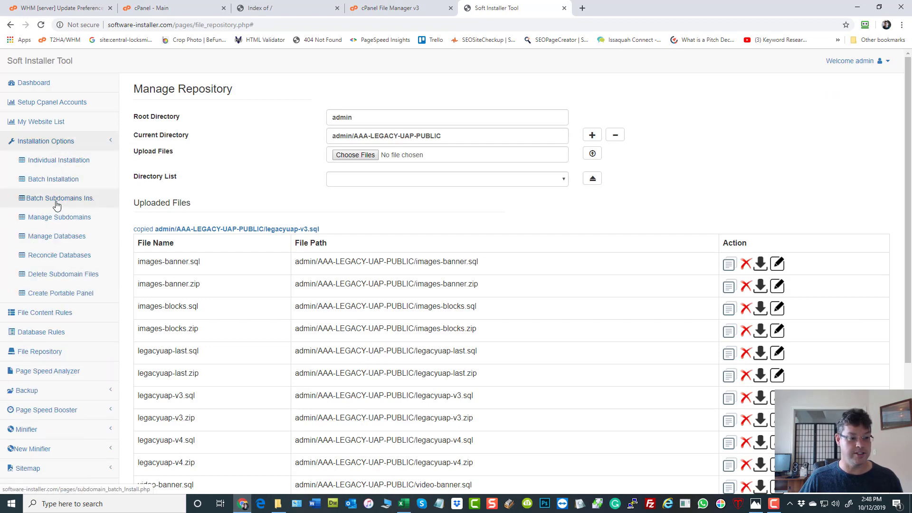
{"action": "left_click", "coordinate": [38, 180]}
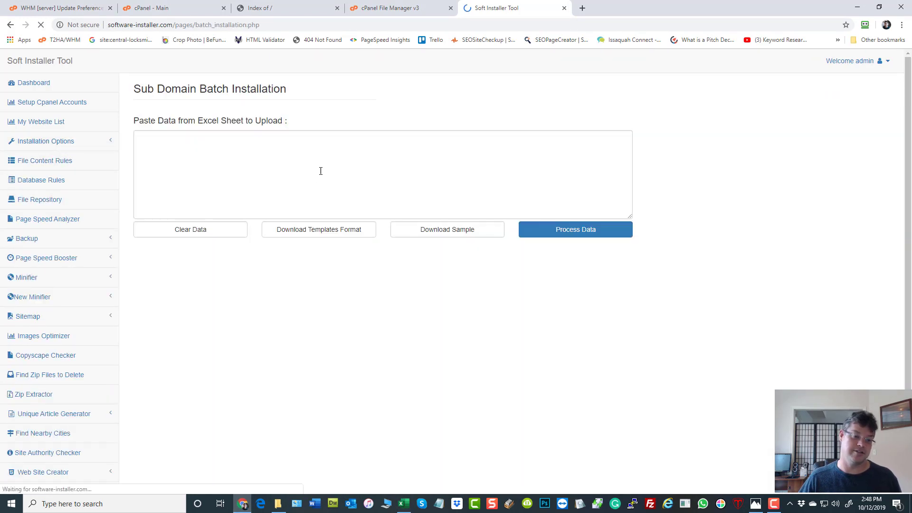
Step: Paste the copied spreadsheet rows into the data box and process them into a verification table
{"action": "right_click", "coordinate": [358, 164]}
{"action": "left_click", "coordinate": [387, 237]}
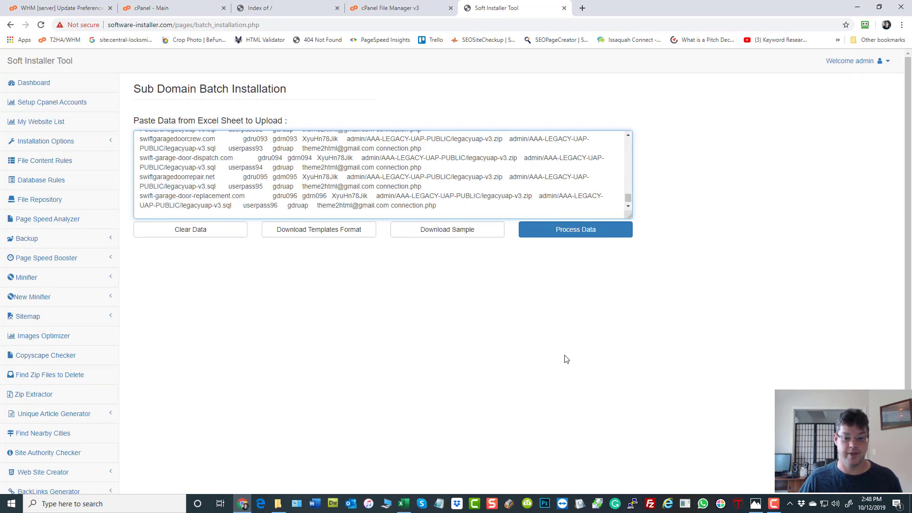
{"action": "left_click", "coordinate": [581, 233]}
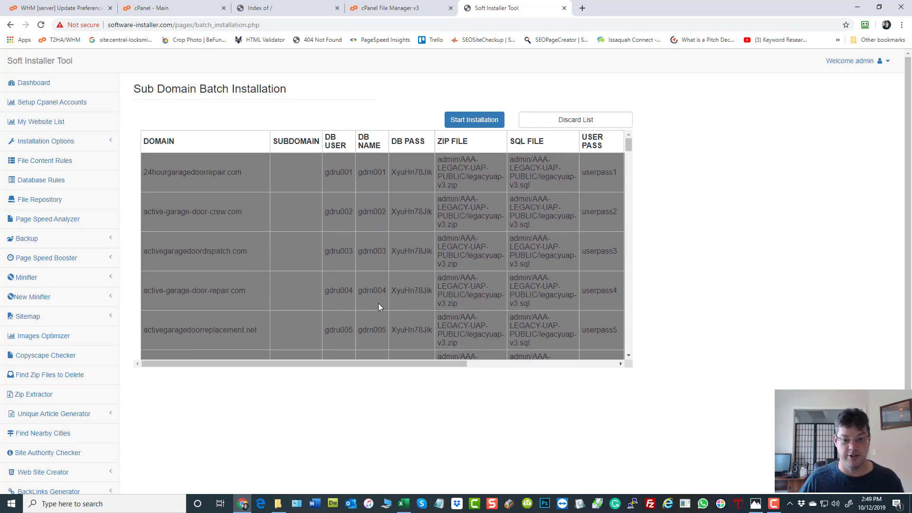
{"action": "left_click_drag", "start_coordinate": [375, 363], "coordinate": [579, 375]}
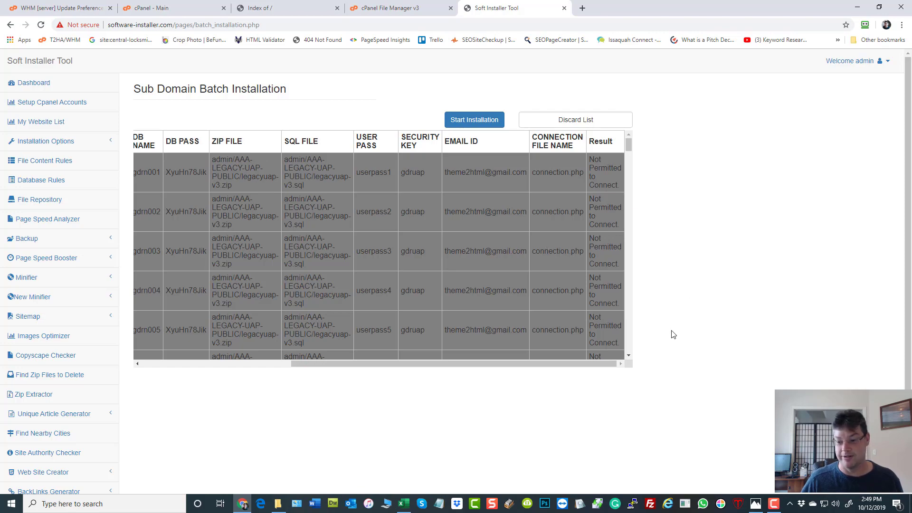
{"action": "left_click", "coordinate": [404, 504]}
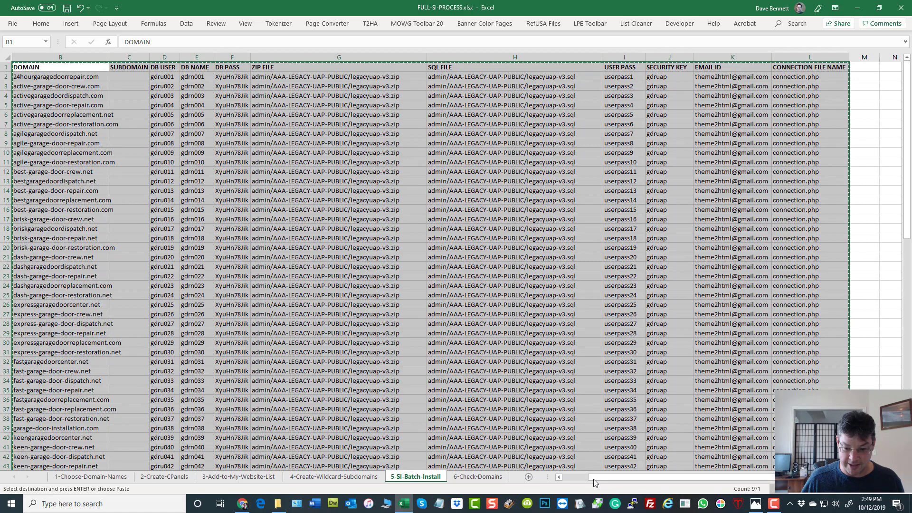
Step: Select the whole data range from SERVER header A1 onward, including column A, for copying
{"action": "left_click_drag", "start_coordinate": [672, 478], "coordinate": [639, 480]}
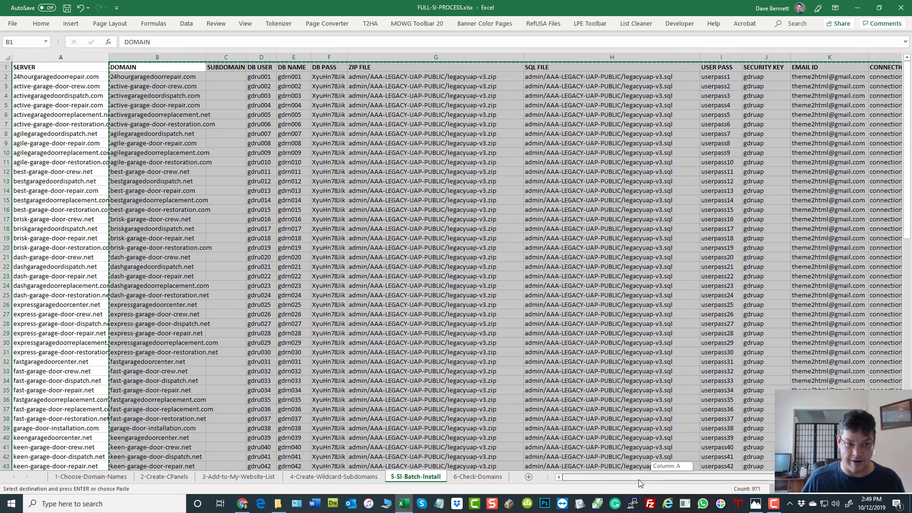
{"action": "left_click", "coordinate": [40, 69]}
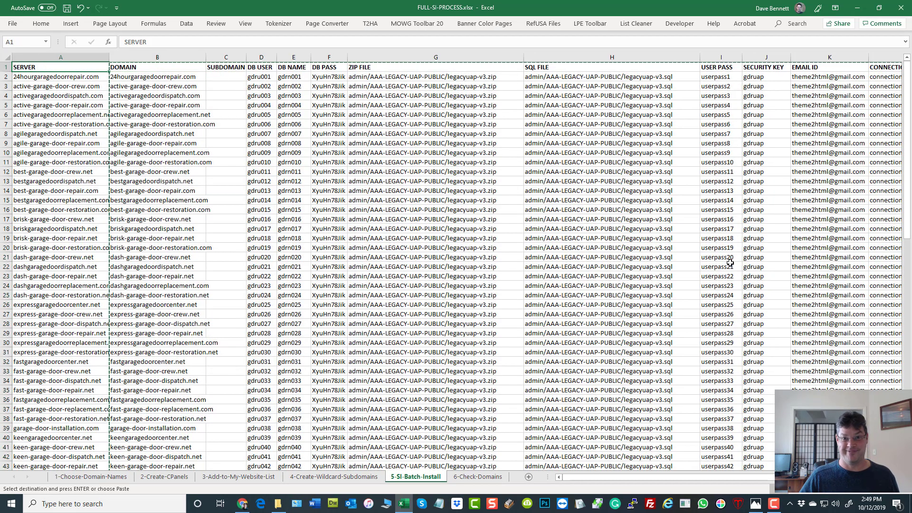
{"action": "scroll", "coordinate": [730, 263], "scroll_direction": "right", "scroll_amount": 1}
{"action": "scroll", "coordinate": [741, 294], "scroll_direction": "down", "scroll_amount": 2}
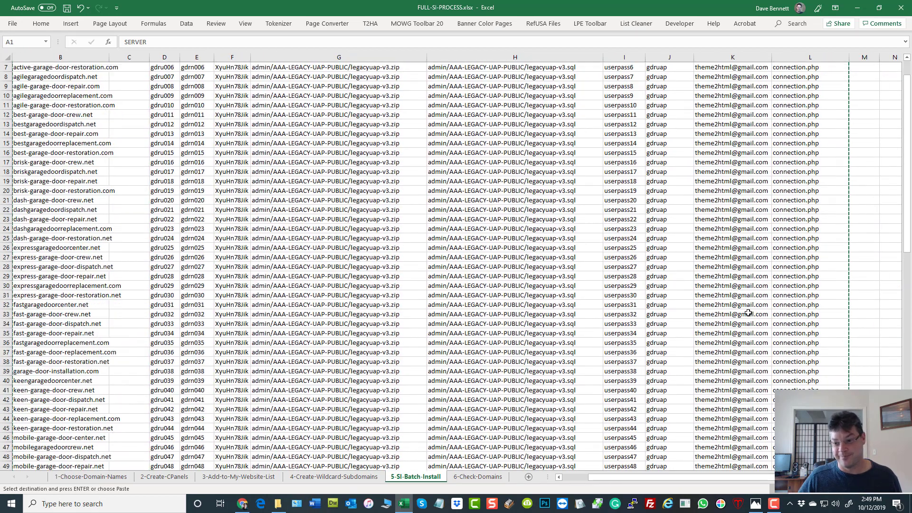
{"action": "scroll", "coordinate": [748, 313], "scroll_direction": "down", "scroll_amount": 18}
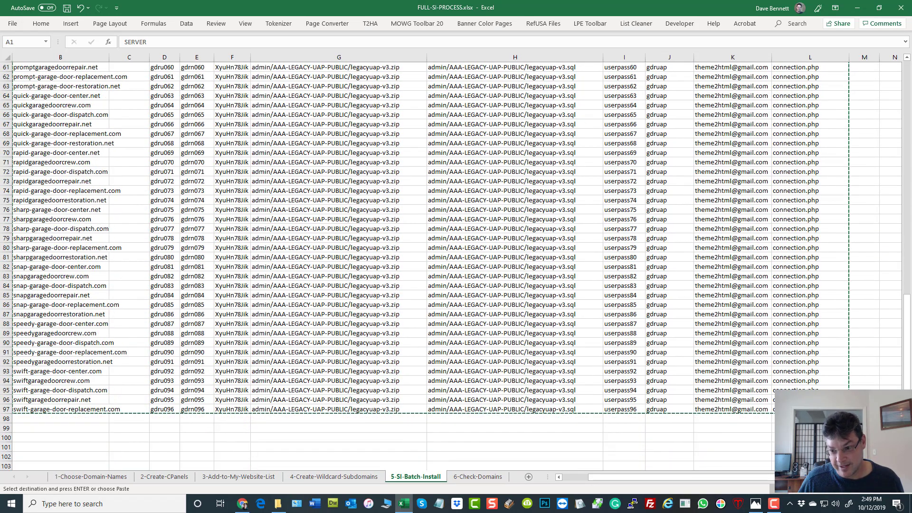
{"action": "key", "text": "ctrl+a"}
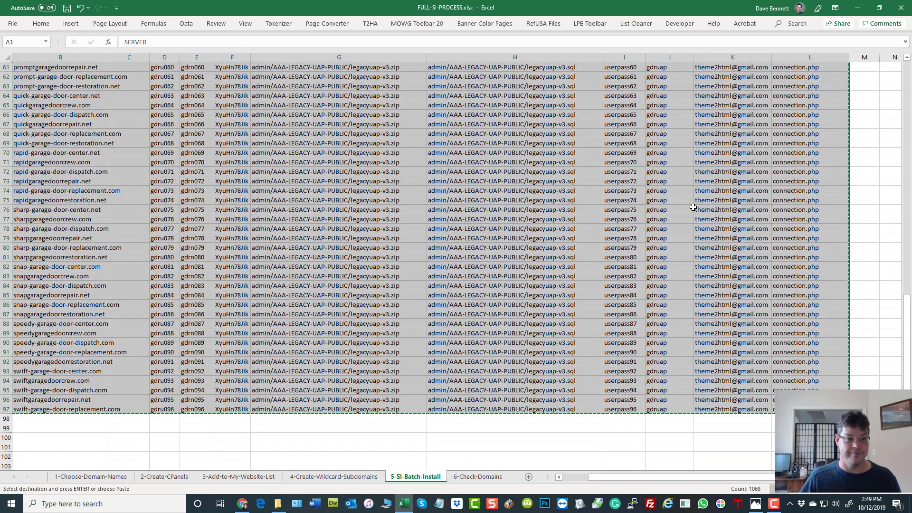
{"action": "left_click", "coordinate": [243, 503]}
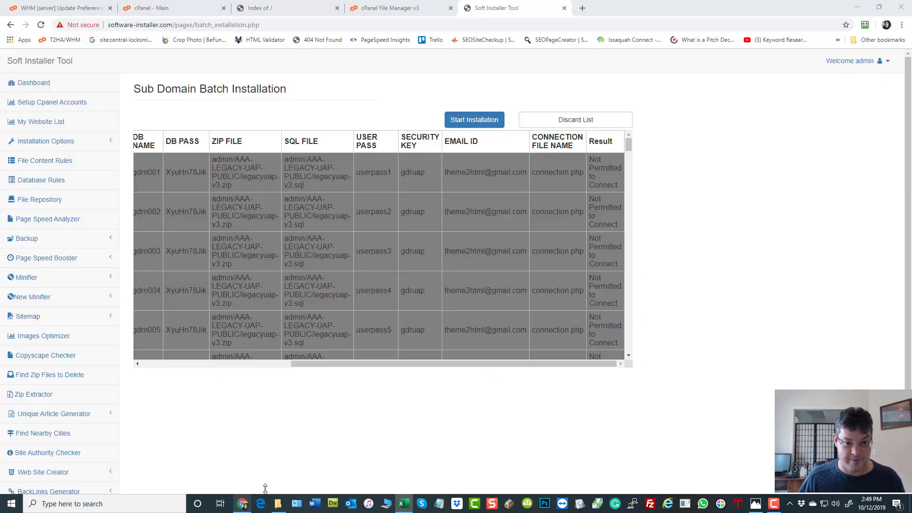
Step: Clear the old list, paste the rows with the SERVER column, and process them to 'verified'
{"action": "left_click", "coordinate": [525, 122]}
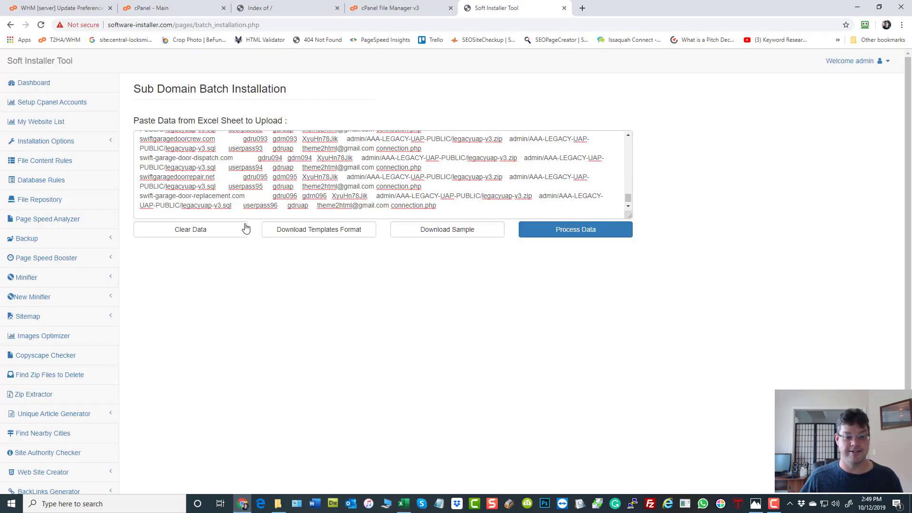
{"action": "left_click", "coordinate": [189, 228]}
{"action": "left_click", "coordinate": [360, 160]}
{"action": "key", "text": "ctrl+v"}
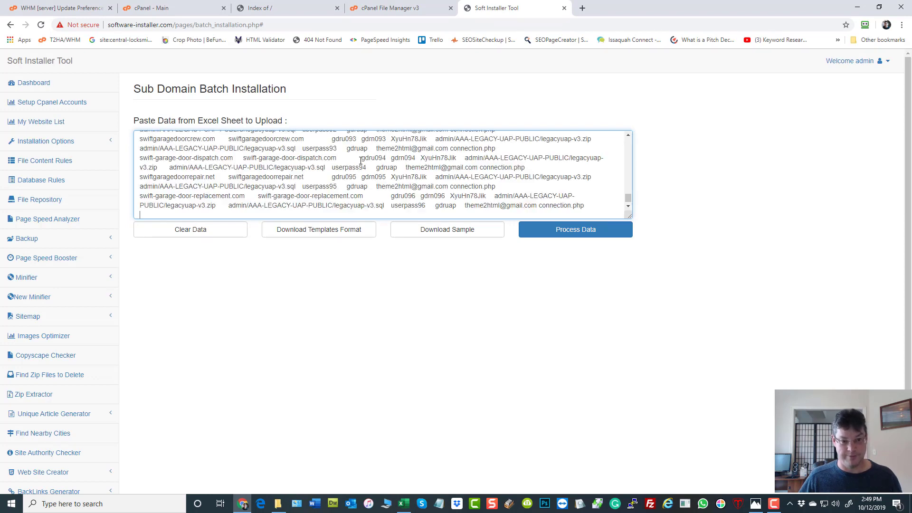
{"action": "left_click", "coordinate": [602, 233]}
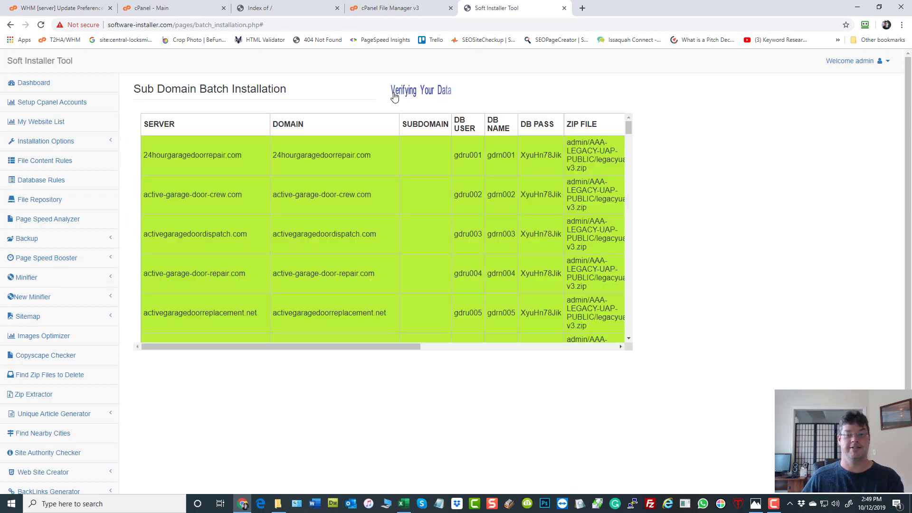
{"action": "left_click_drag", "start_coordinate": [333, 346], "coordinate": [581, 361]}
{"action": "scroll", "coordinate": [613, 224], "scroll_direction": "down", "scroll_amount": 3}
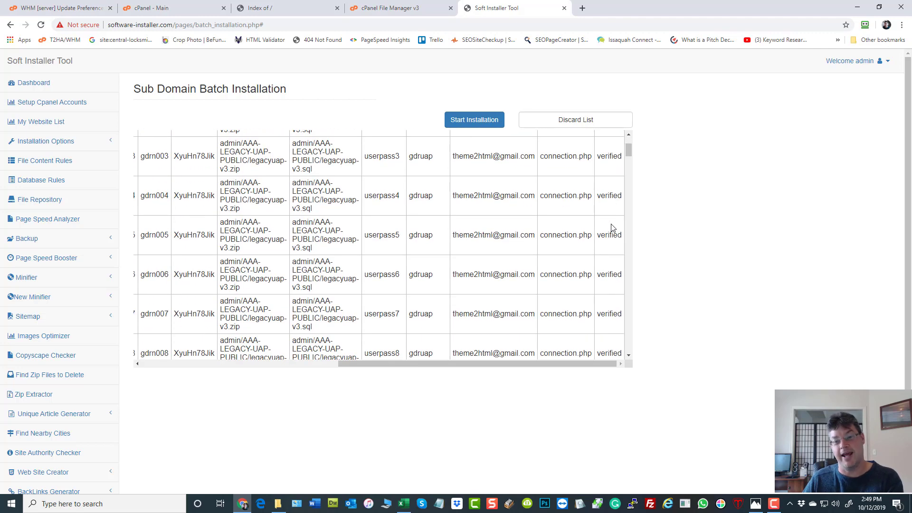
{"action": "scroll", "coordinate": [613, 228], "scroll_direction": "up", "scroll_amount": 3}
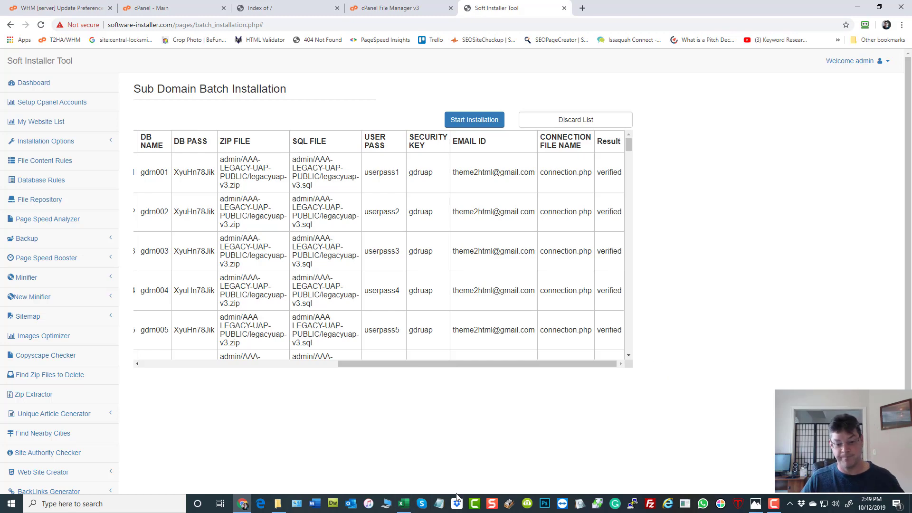
Step: Review domain rows 2, 4 and 5 and the zip and sql file cells G5:H5 on 5-SI-Batch-Install
{"action": "left_click", "coordinate": [404, 504]}
{"action": "left_click", "coordinate": [528, 240]}
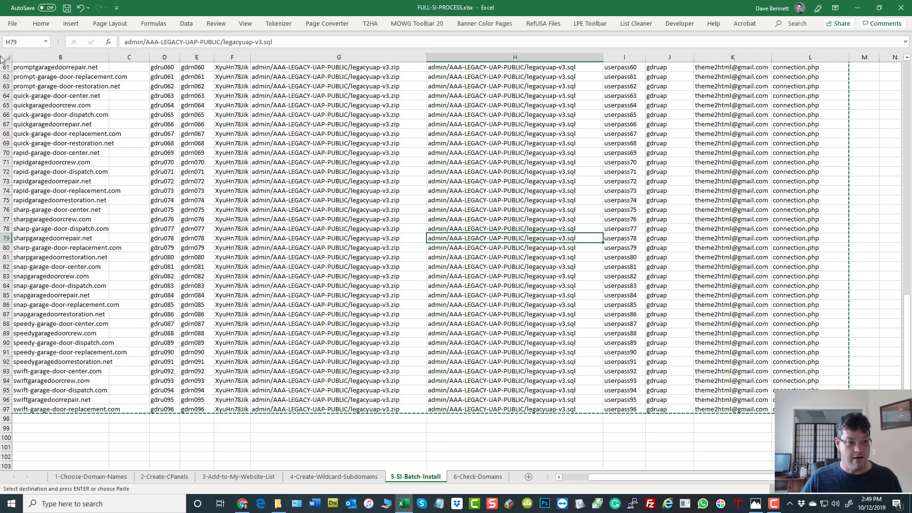
{"action": "left_click", "coordinate": [7, 68]}
{"action": "scroll", "coordinate": [156, 130], "scroll_direction": "up", "scroll_amount": 20}
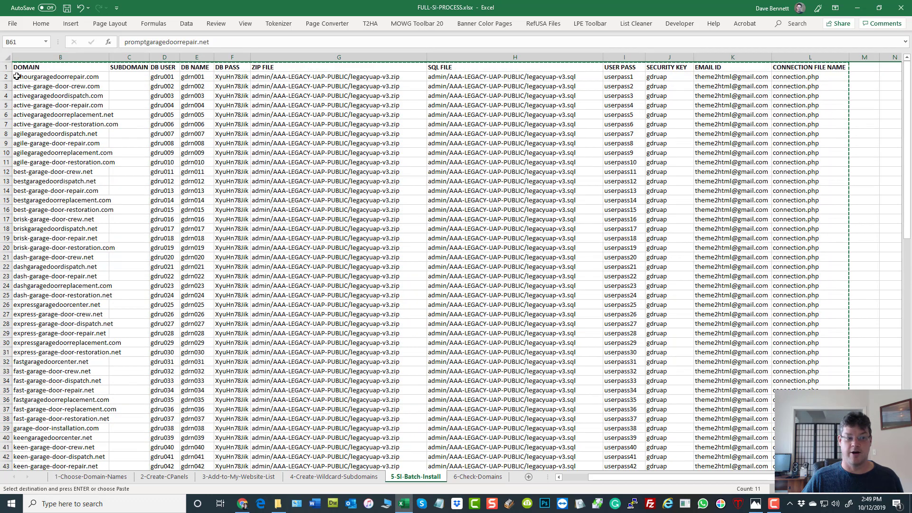
{"action": "left_click", "coordinate": [3, 77]}
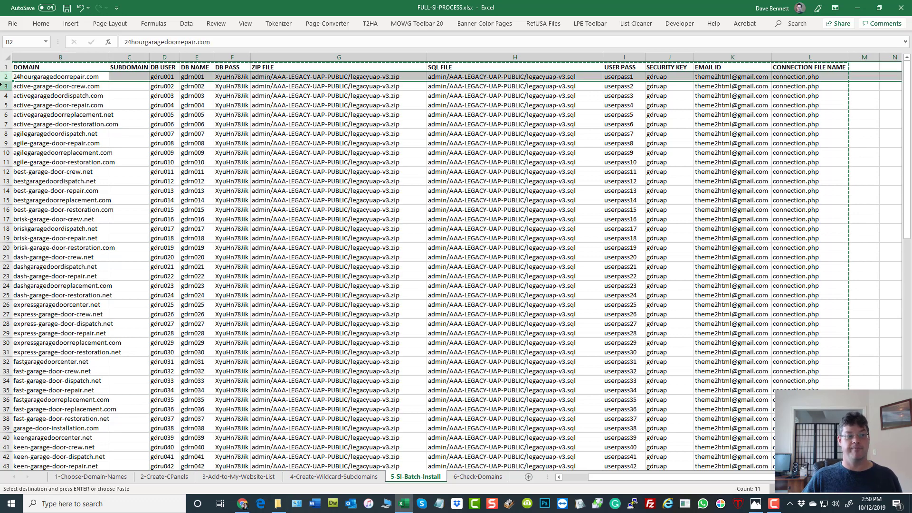
{"action": "left_click", "coordinate": [4, 95]}
{"action": "left_click", "coordinate": [4, 105]}
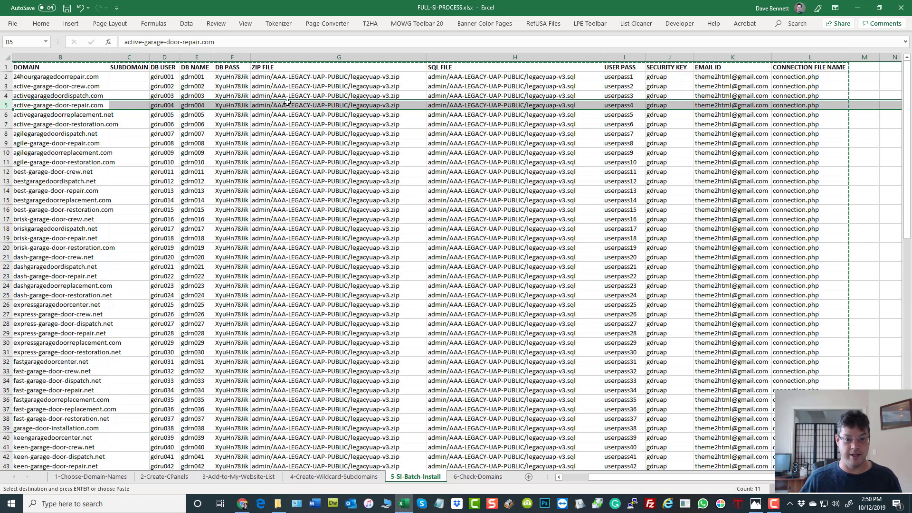
{"action": "left_click_drag", "start_coordinate": [331, 105], "coordinate": [463, 105]}
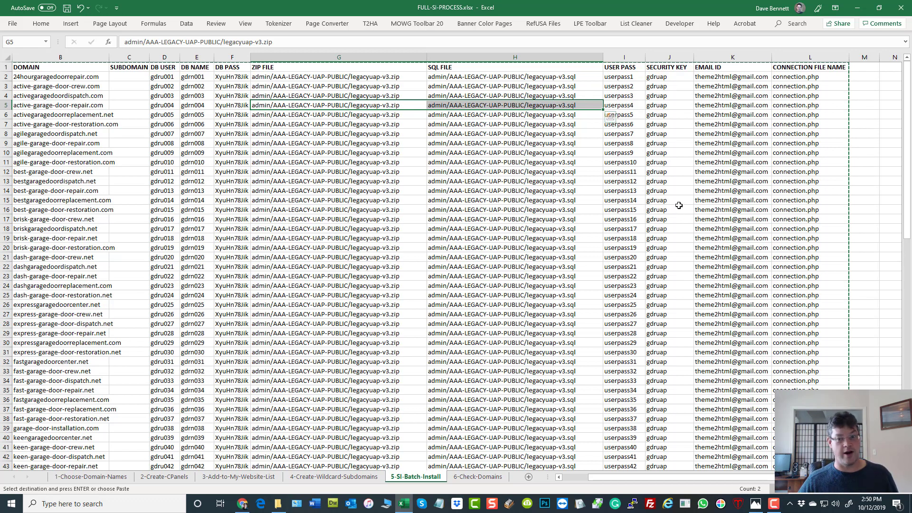
Step: Check row 2 and cell H21 in the SQL FILE column, then return to Soft Installer
{"action": "left_click", "coordinate": [3, 77]}
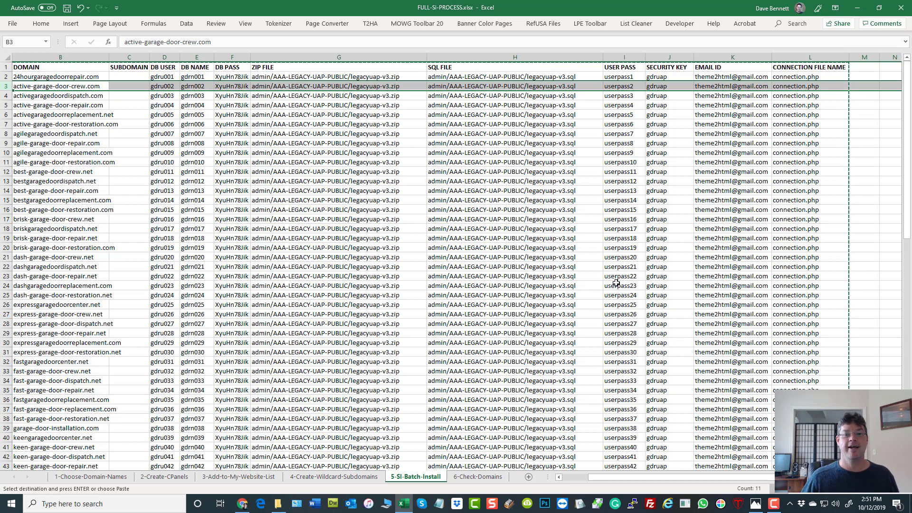
{"action": "left_click", "coordinate": [537, 254]}
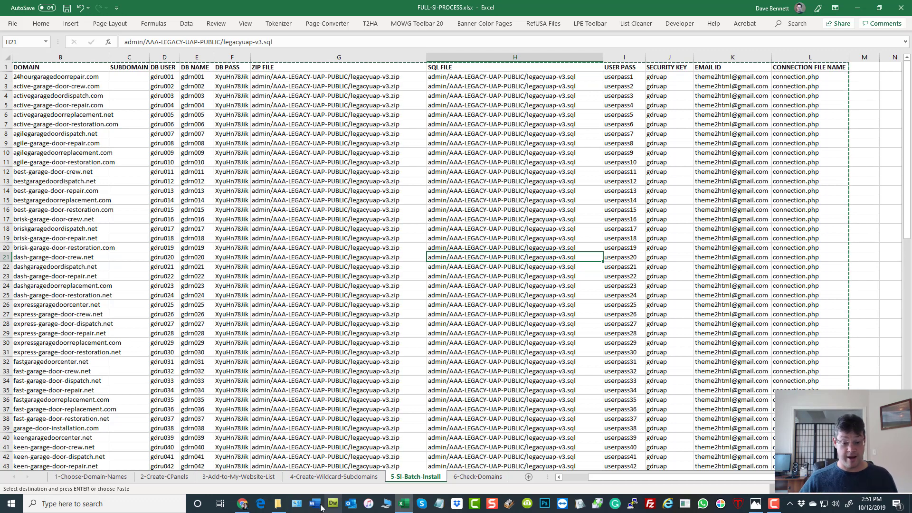
{"action": "left_click", "coordinate": [242, 504]}
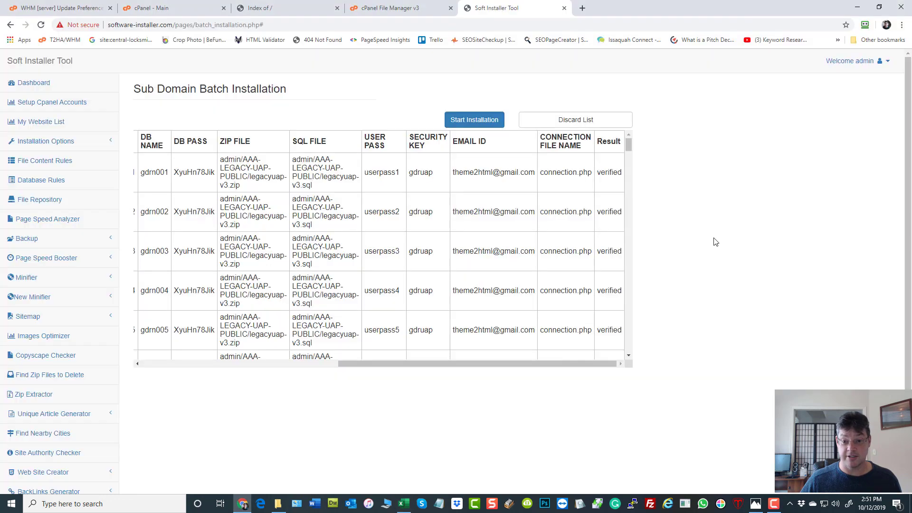
Step: Start and confirm the batch installation of the verified subdomains, then go to the cPanel main page
{"action": "left_click", "coordinate": [474, 122]}
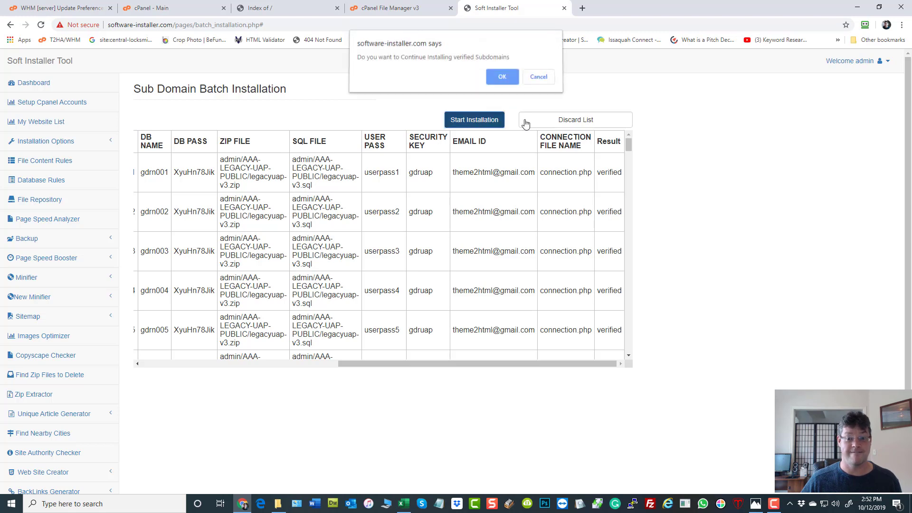
{"action": "left_click", "coordinate": [503, 78]}
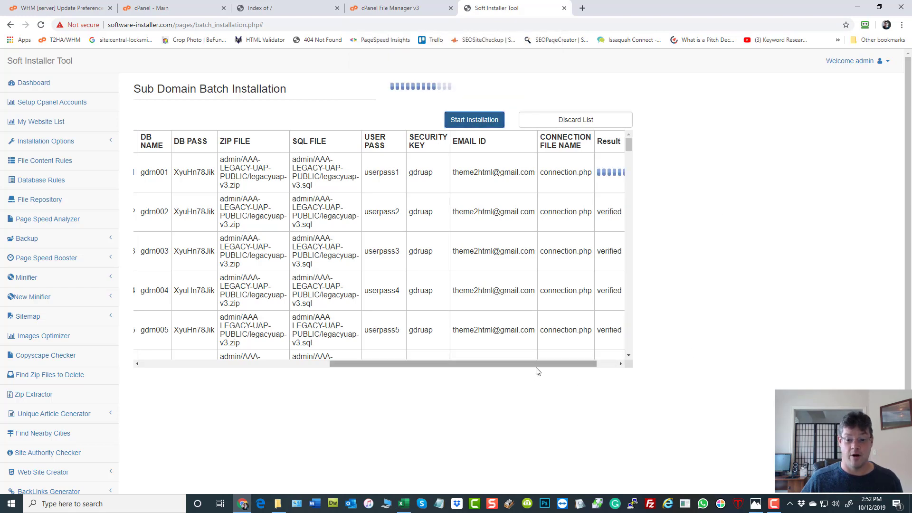
{"action": "left_click_drag", "start_coordinate": [535, 369], "coordinate": [622, 366]}
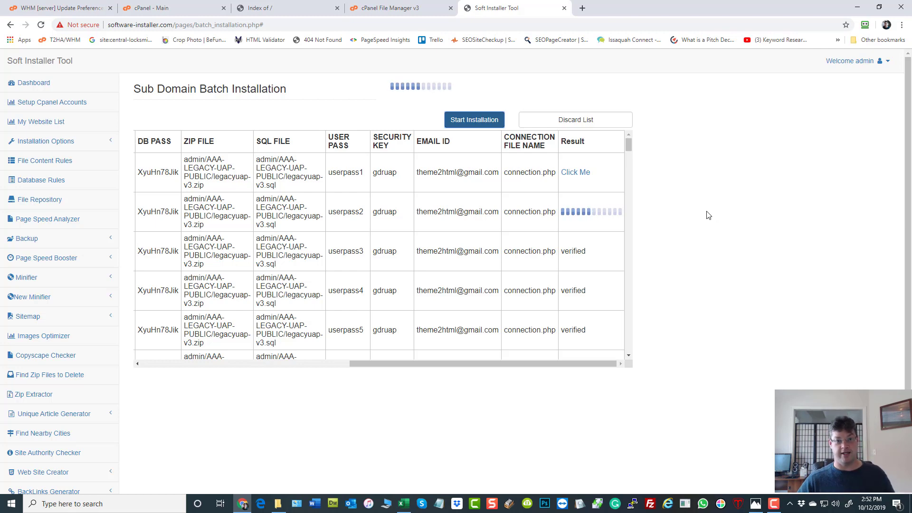
{"action": "left_click", "coordinate": [175, 14]}
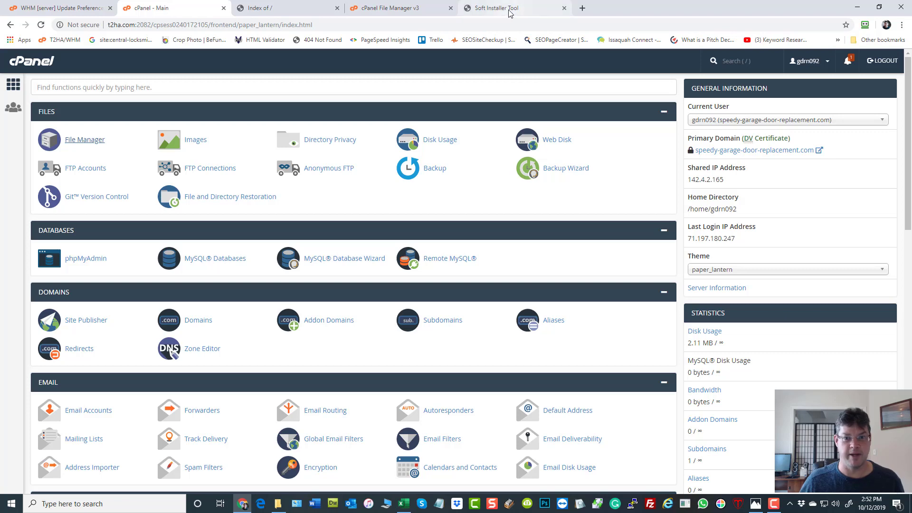
Step: Switch the cPanel current user to the 24hourgaragedoorrepair.com account
{"action": "left_click", "coordinate": [780, 125]}
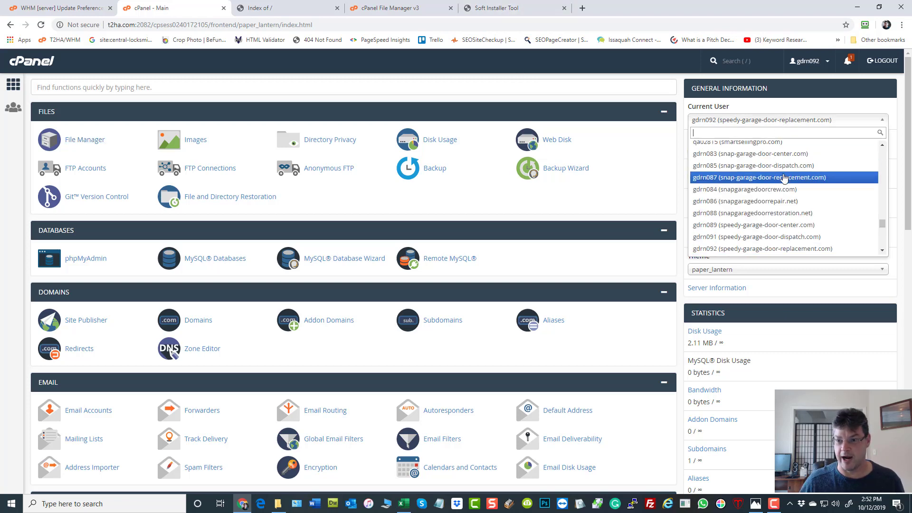
{"action": "scroll", "coordinate": [786, 176], "scroll_direction": "up", "scroll_amount": 5}
{"action": "scroll", "coordinate": [787, 176], "scroll_direction": "up", "scroll_amount": 10}
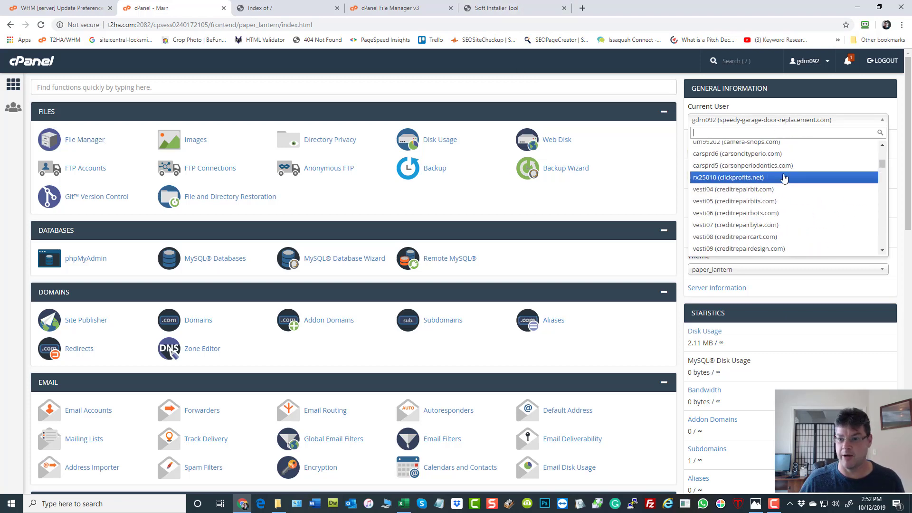
{"action": "left_click", "coordinate": [742, 148]}
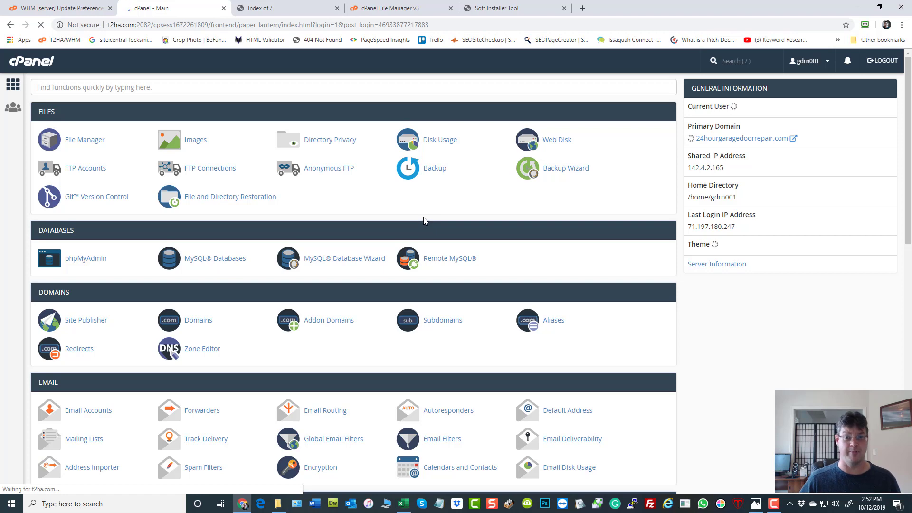
Step: Check the installer's progress, then open the account's File Manager from the cPanel dashboard
{"action": "left_click", "coordinate": [498, 11]}
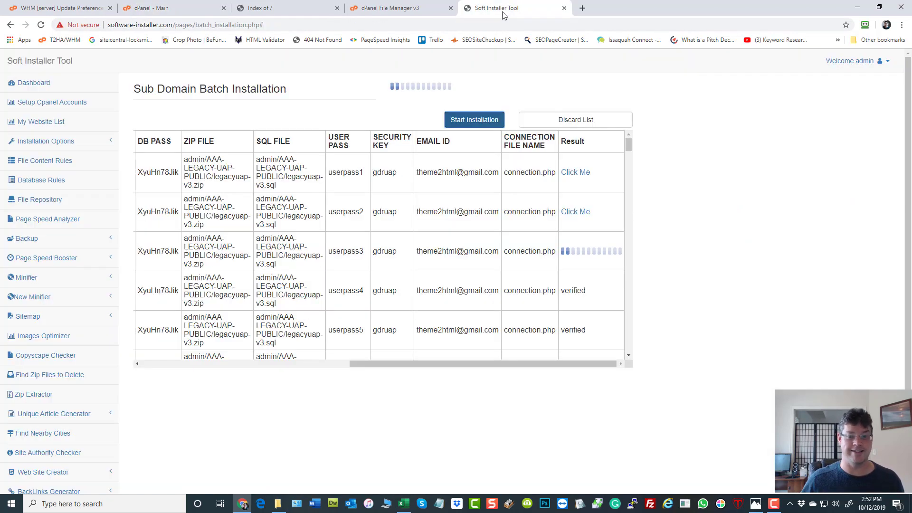
{"action": "left_click", "coordinate": [177, 9]}
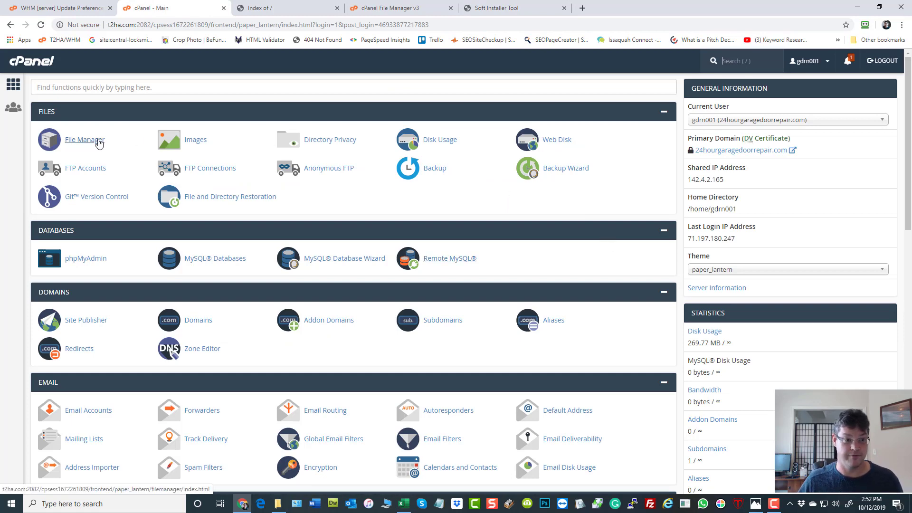
{"action": "left_click", "coordinate": [98, 144]}
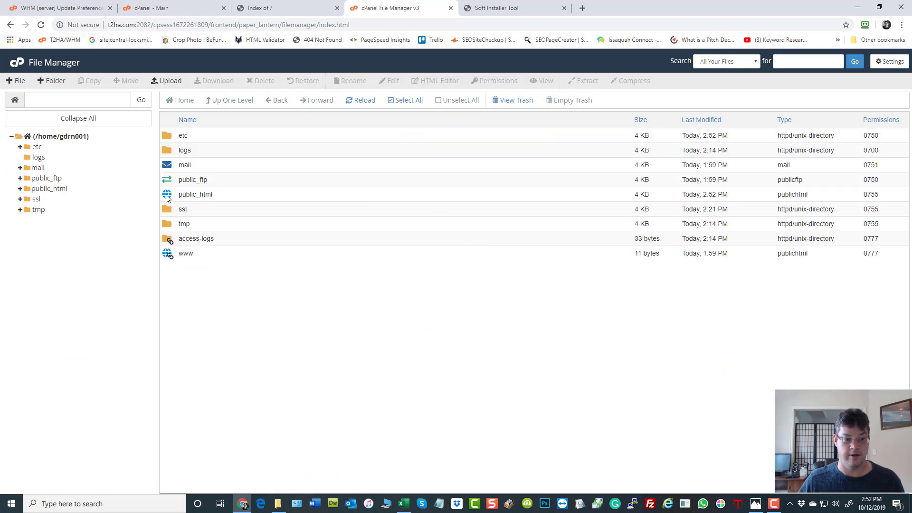
Step: Open public_html, locate connection.php among the site files and bring up its actions
{"action": "double_click", "coordinate": [179, 195]}
{"action": "scroll", "coordinate": [289, 202], "scroll_direction": "down", "scroll_amount": 10}
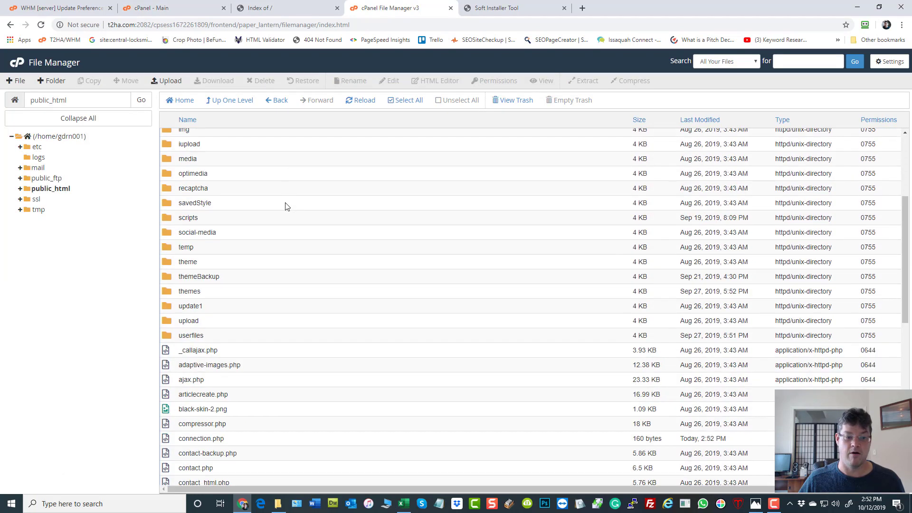
{"action": "scroll", "coordinate": [286, 208], "scroll_direction": "down", "scroll_amount": 2}
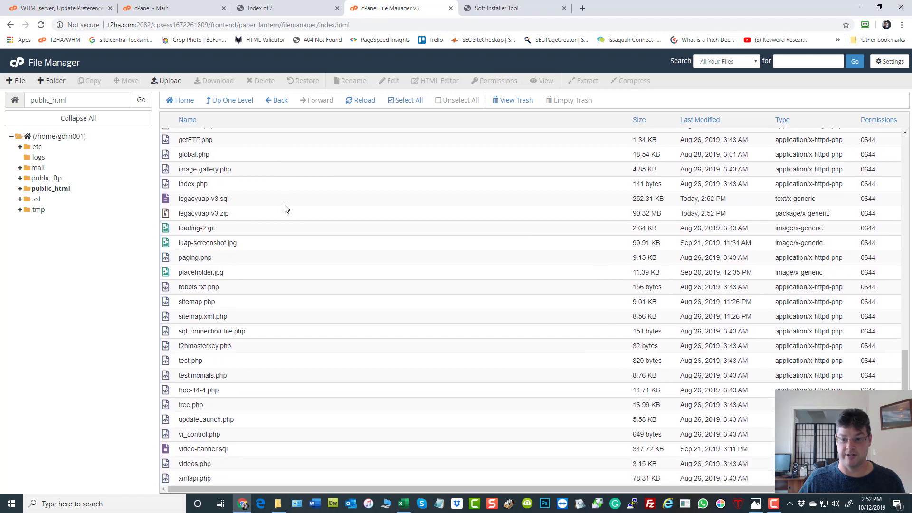
{"action": "scroll", "coordinate": [250, 307], "scroll_direction": "up", "scroll_amount": 3}
{"action": "scroll", "coordinate": [249, 308], "scroll_direction": "up", "scroll_amount": 1}
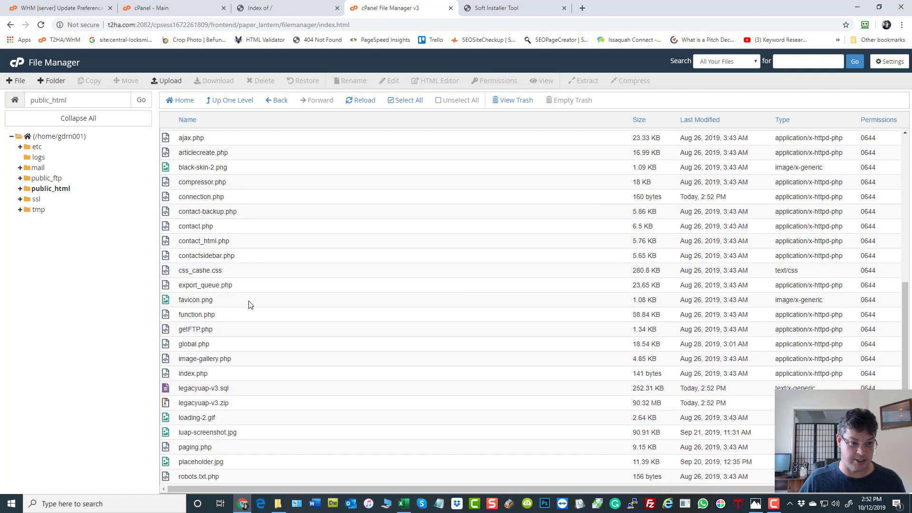
{"action": "left_click", "coordinate": [166, 200]}
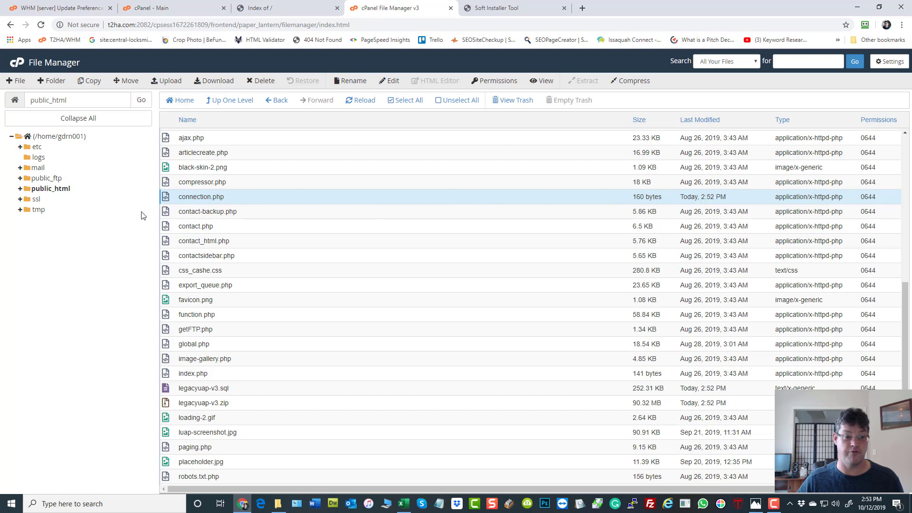
{"action": "right_click", "coordinate": [166, 200]}
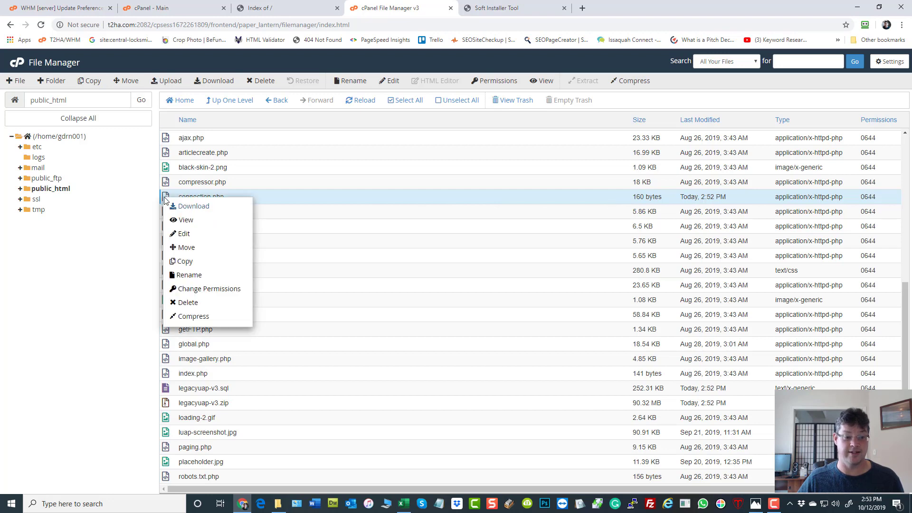
Step: Open connection.php in the editor and inspect DB user gdrn001_gdru001, database gdrn001_gdrn001 and the password
{"action": "left_click", "coordinate": [183, 233]}
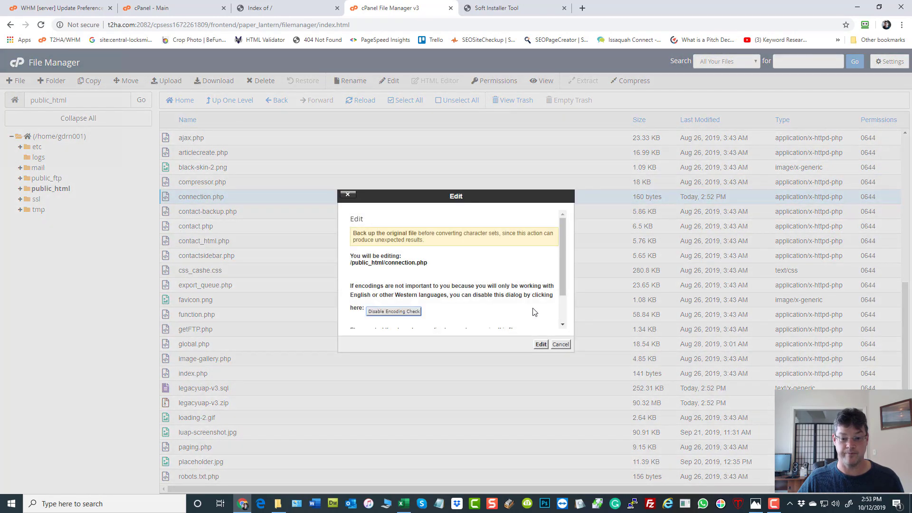
{"action": "left_click", "coordinate": [541, 344]}
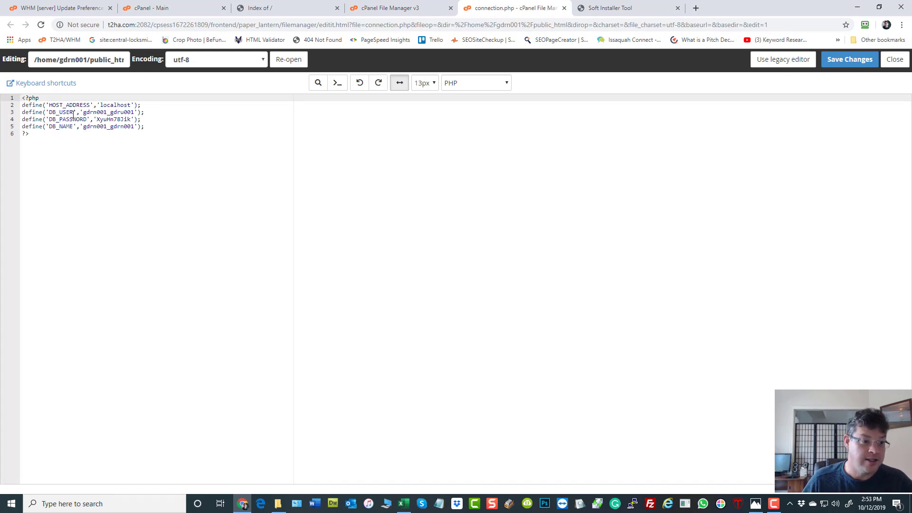
{"action": "left_click_drag", "start_coordinate": [73, 113], "coordinate": [50, 112]}
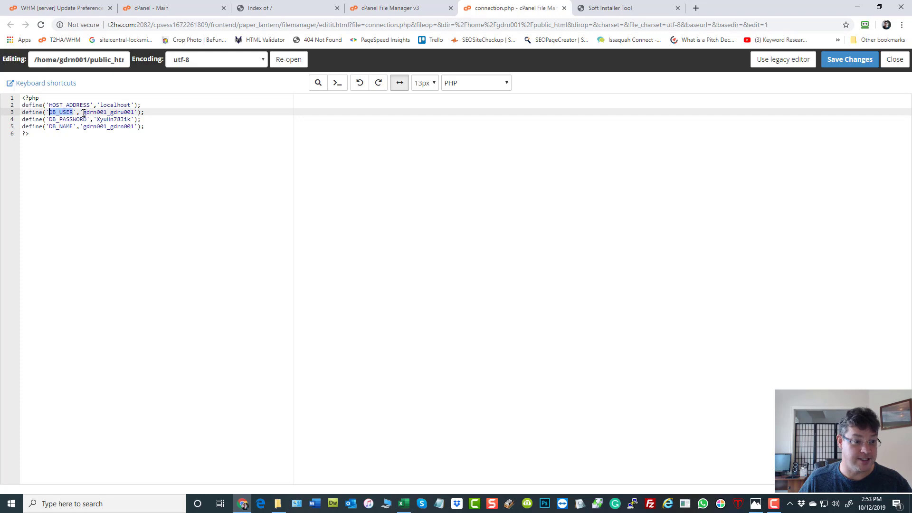
{"action": "left_click_drag", "start_coordinate": [84, 112], "coordinate": [111, 113]}
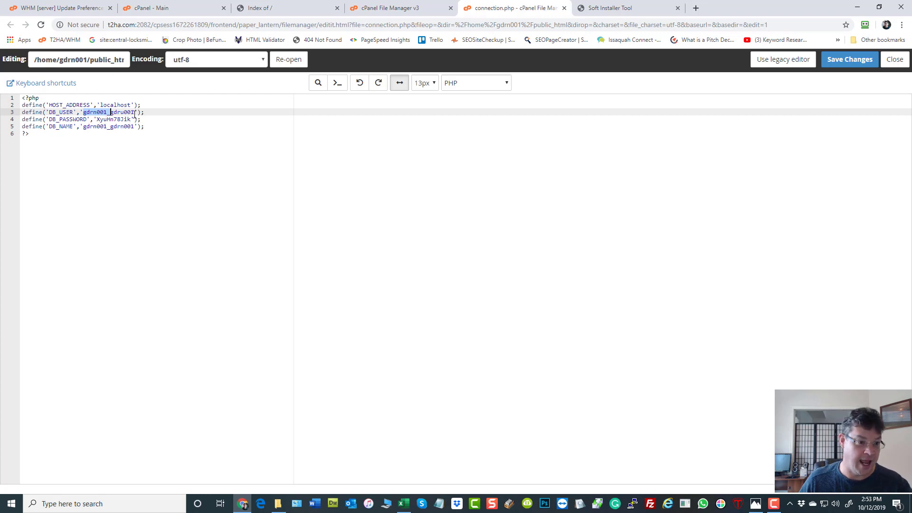
{"action": "left_click_drag", "start_coordinate": [135, 113], "coordinate": [110, 113]}
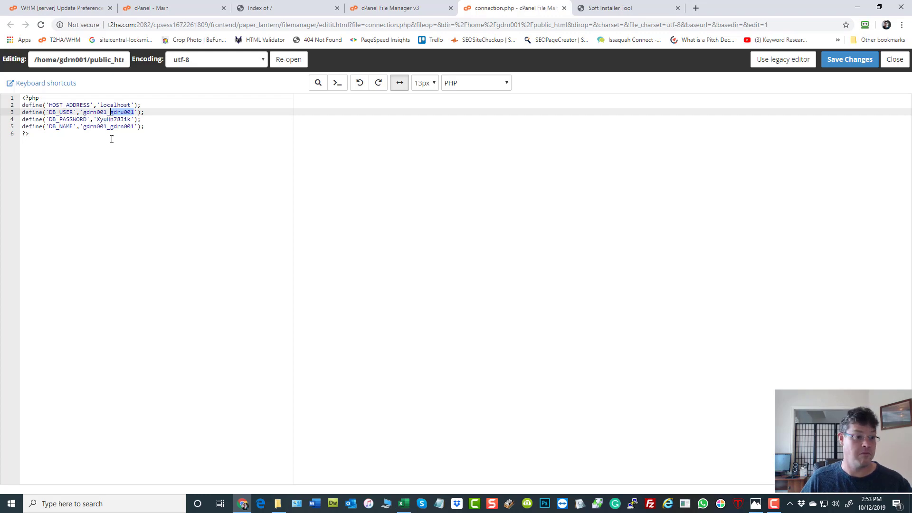
{"action": "left_click_drag", "start_coordinate": [136, 127], "coordinate": [111, 127]}
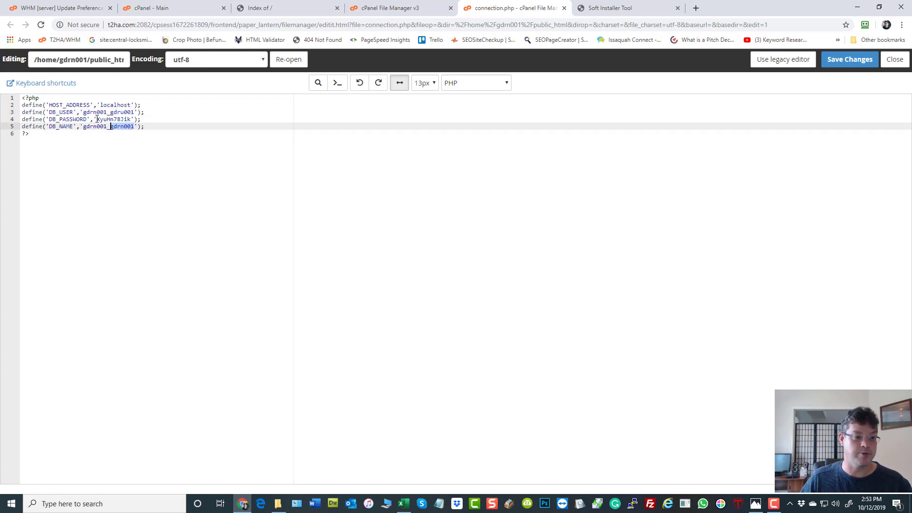
{"action": "left_click_drag", "start_coordinate": [97, 119], "coordinate": [132, 119]}
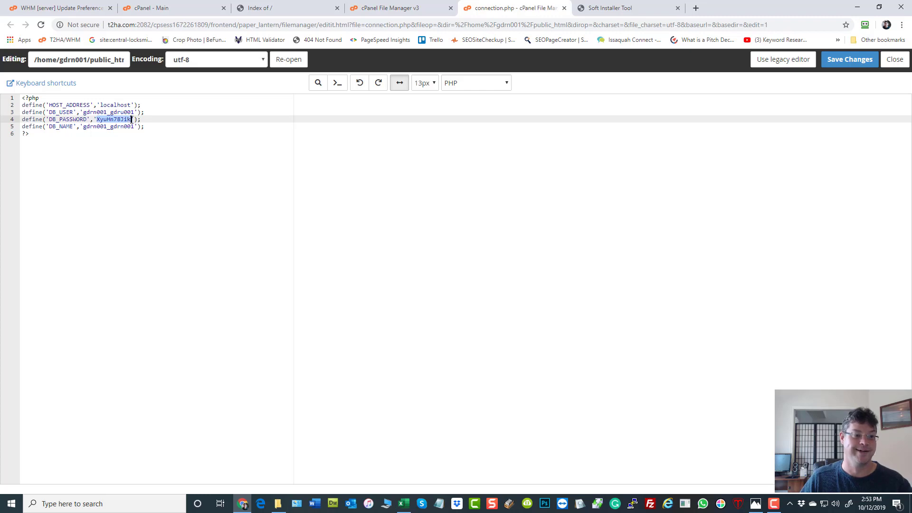
Step: Close the connection.php editor and go back to the public_html listing
{"action": "left_click", "coordinate": [440, 268]}
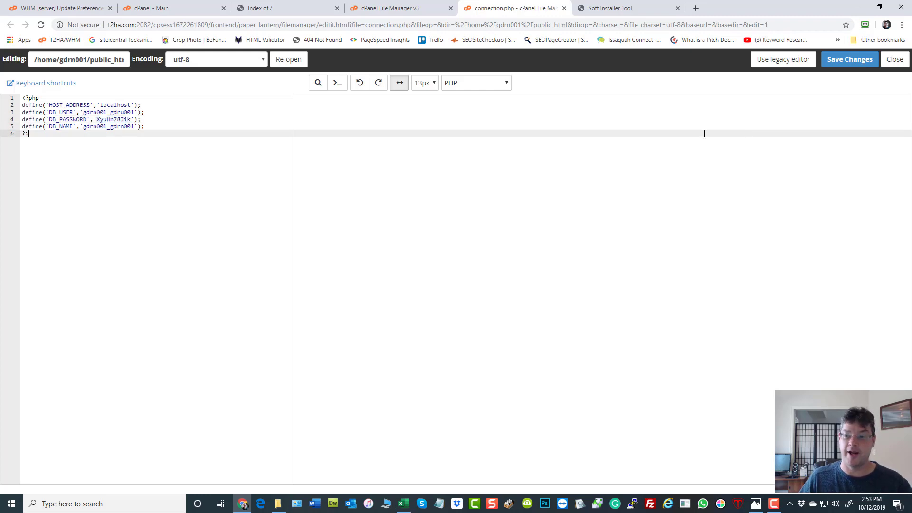
{"action": "left_click", "coordinate": [895, 59]}
{"action": "scroll", "coordinate": [455, 148], "scroll_direction": "up", "scroll_amount": 1}
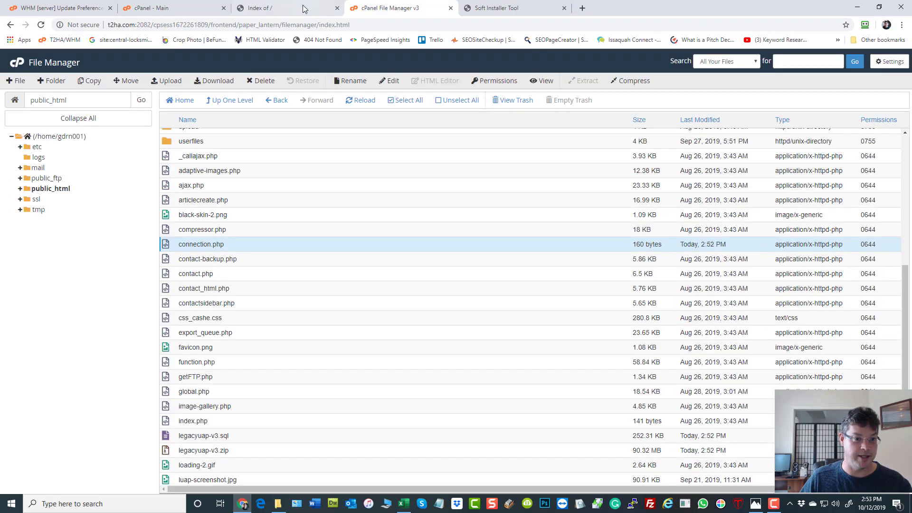
Step: Go back to the File Manager and open the MySQL Databases page
{"action": "left_click", "coordinate": [297, 8]}
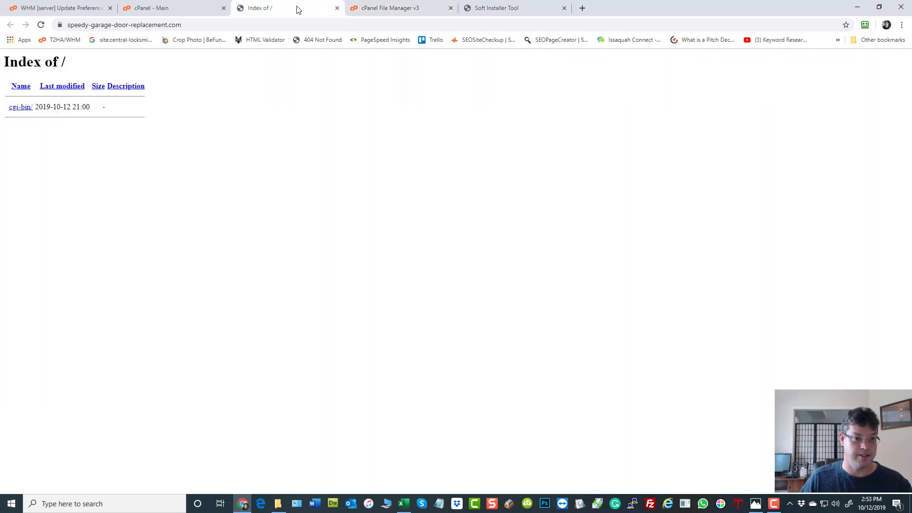
{"action": "left_click", "coordinate": [374, 12]}
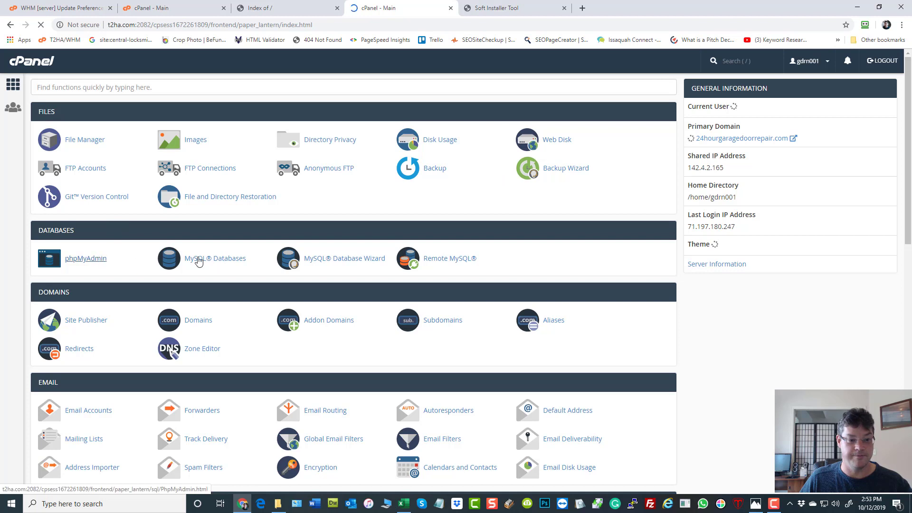
{"action": "left_click", "coordinate": [215, 263]}
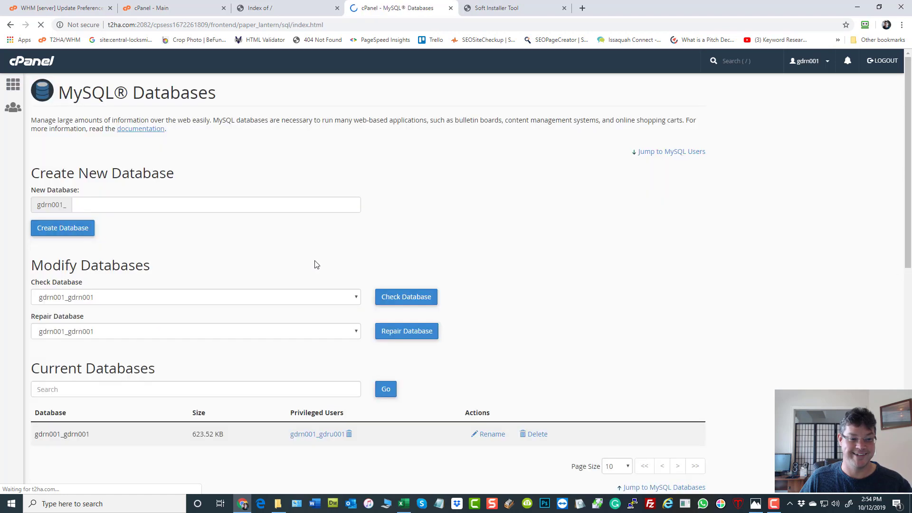
Step: Review database gdrn001_gdrn001 (623.52 KB) with privileged user gdrn001_gdru001, then go to cPanel home
{"action": "scroll", "coordinate": [471, 214], "scroll_direction": "down", "scroll_amount": 4}
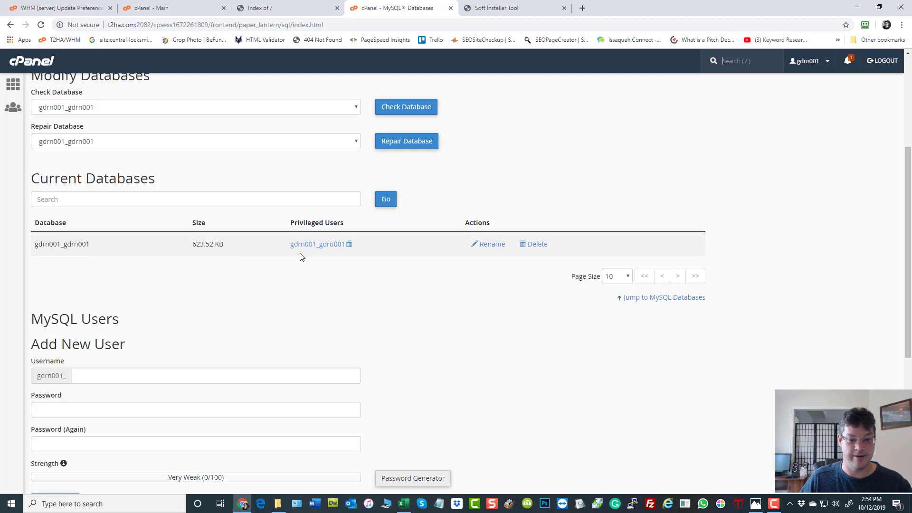
{"action": "scroll", "coordinate": [283, 274], "scroll_direction": "down", "scroll_amount": 6}
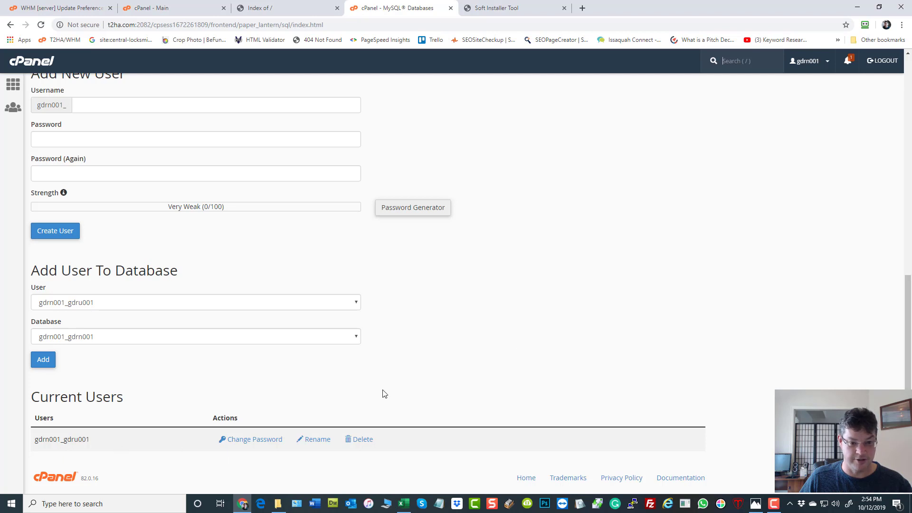
{"action": "scroll", "coordinate": [593, 281], "scroll_direction": "up", "scroll_amount": 6}
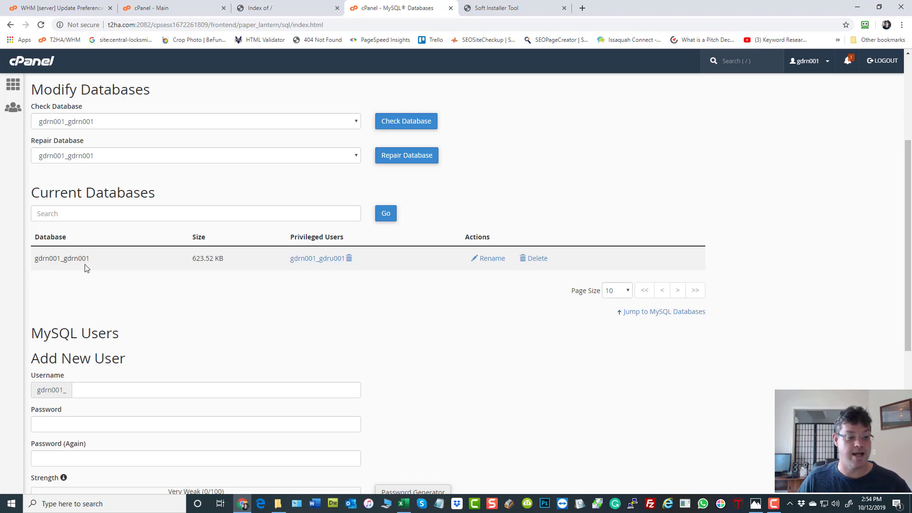
{"action": "scroll", "coordinate": [114, 271], "scroll_direction": "up", "scroll_amount": 4}
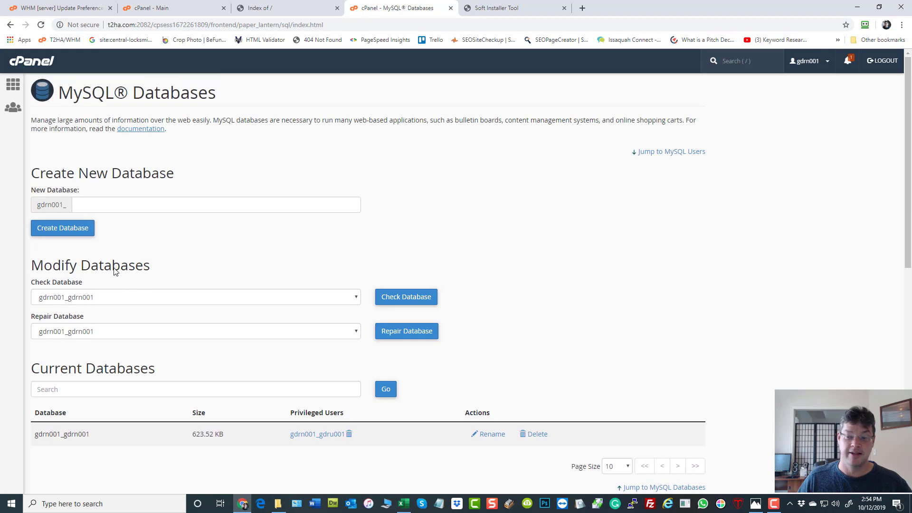
{"action": "left_click", "coordinate": [25, 64]}
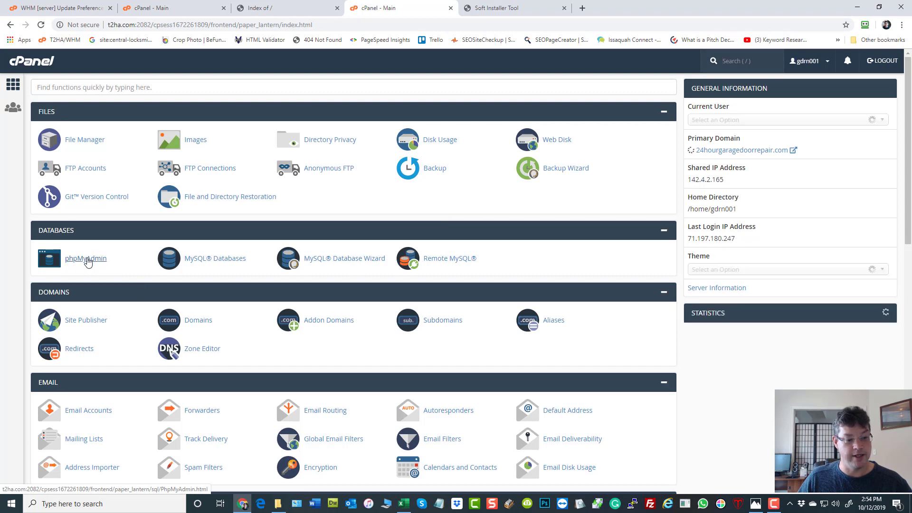
Step: In phpMyAdmin, open the gdrn001_gdrn001 database and browse the single row in the admins table
{"action": "left_click", "coordinate": [90, 260]}
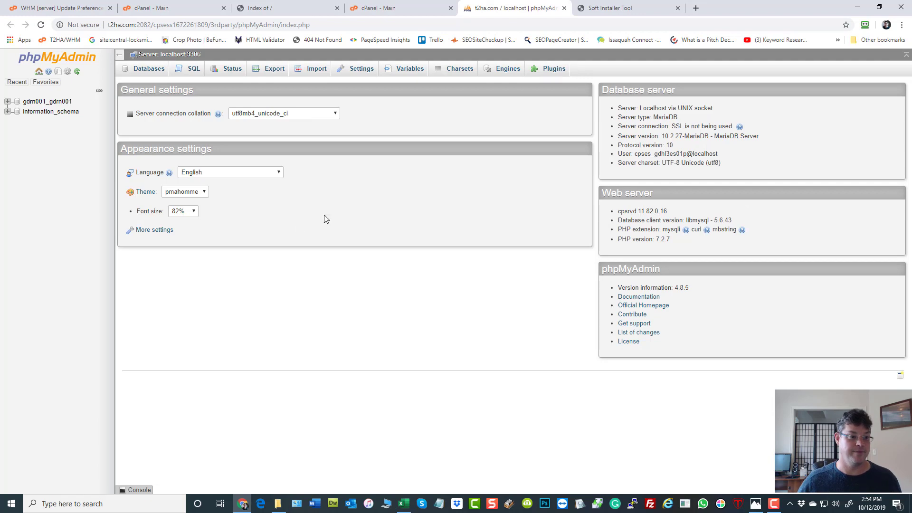
{"action": "left_click", "coordinate": [38, 102]}
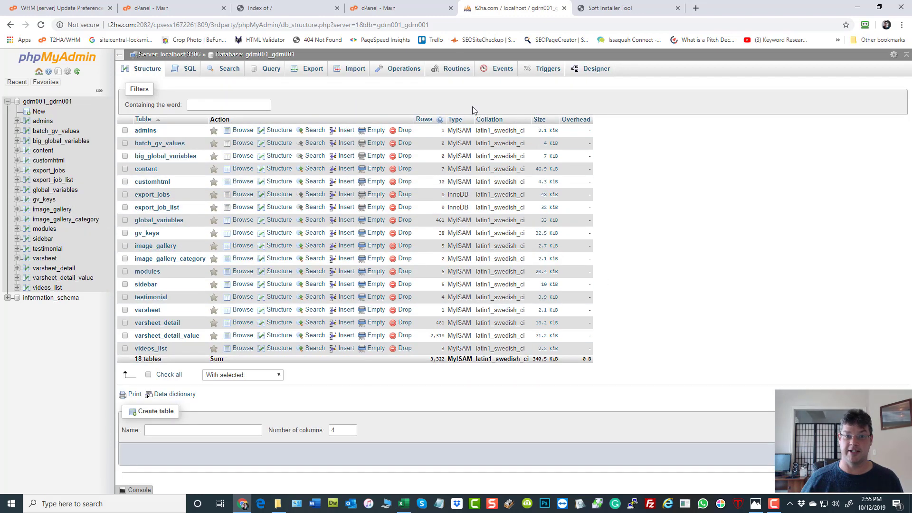
{"action": "left_click", "coordinate": [145, 132]}
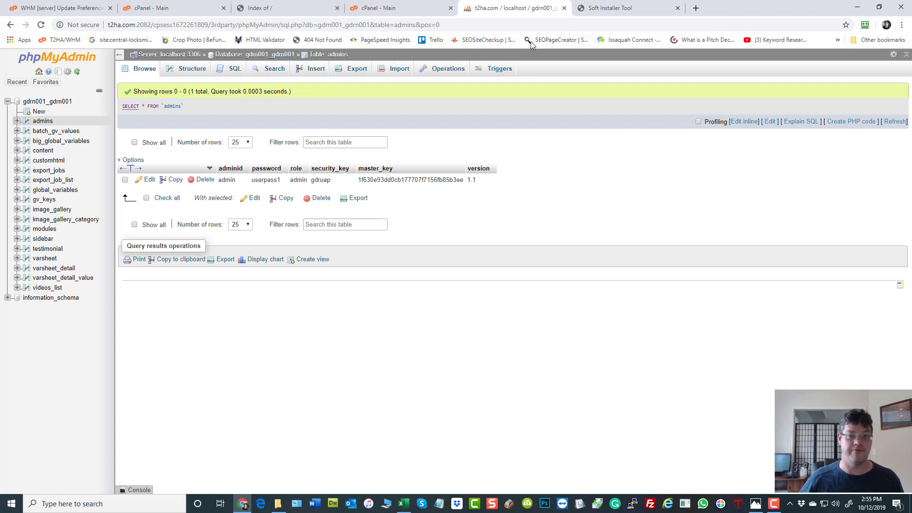
Step: Return to the batch installation page and follow the rows finishing through userpass21
{"action": "left_click", "coordinate": [616, 9]}
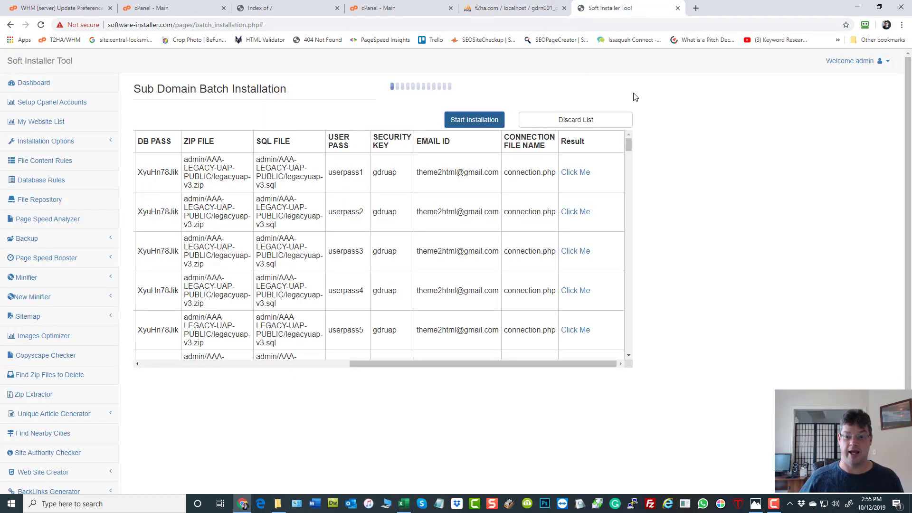
{"action": "scroll", "coordinate": [594, 180], "scroll_direction": "down", "scroll_amount": 3}
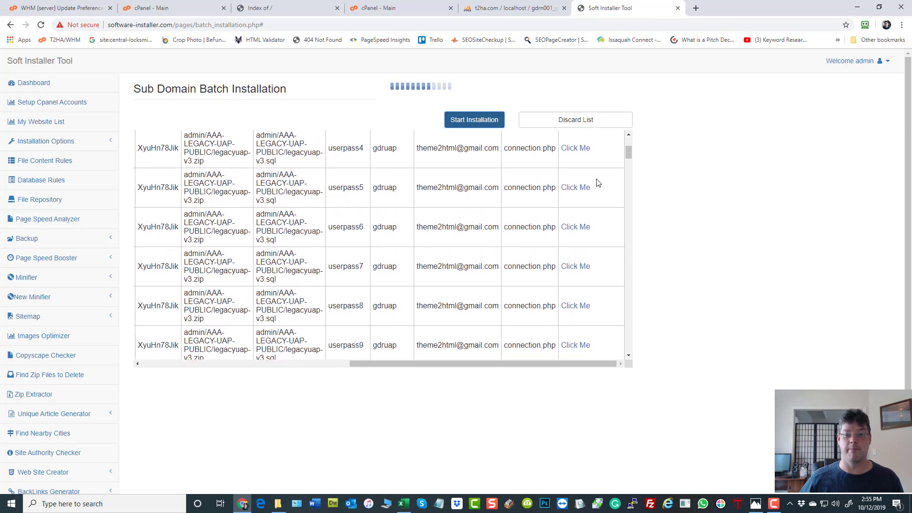
{"action": "scroll", "coordinate": [598, 184], "scroll_direction": "down", "scroll_amount": 5}
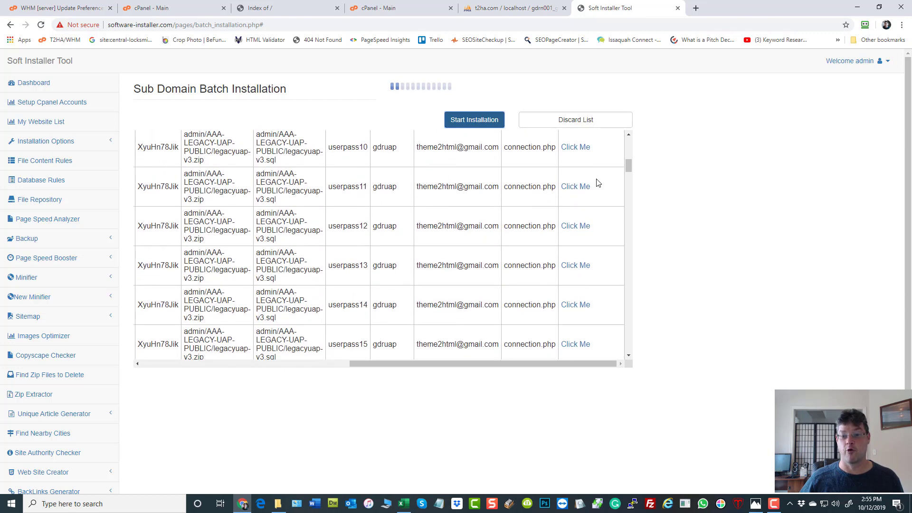
{"action": "scroll", "coordinate": [599, 184], "scroll_direction": "down", "scroll_amount": 4}
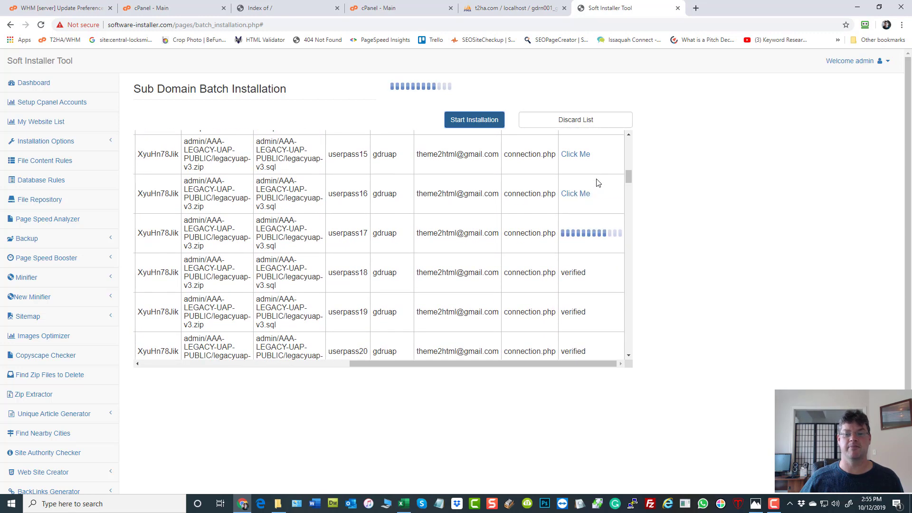
{"action": "scroll", "coordinate": [599, 183], "scroll_direction": "down", "scroll_amount": 1}
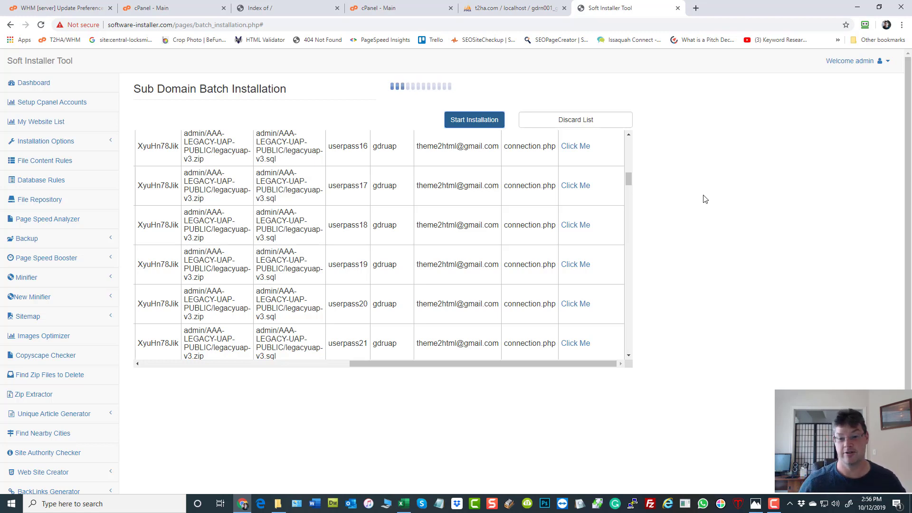
Step: Scroll the batch table to follow rows completing through userpass26 while userpass27 installs
{"action": "scroll", "coordinate": [588, 235], "scroll_direction": "down", "scroll_amount": 5}
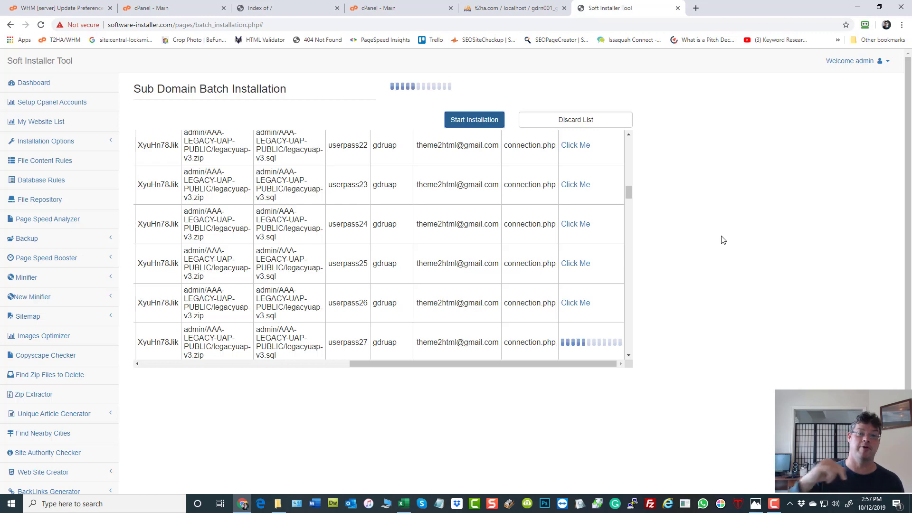
{"action": "left_click", "coordinate": [499, 12]}
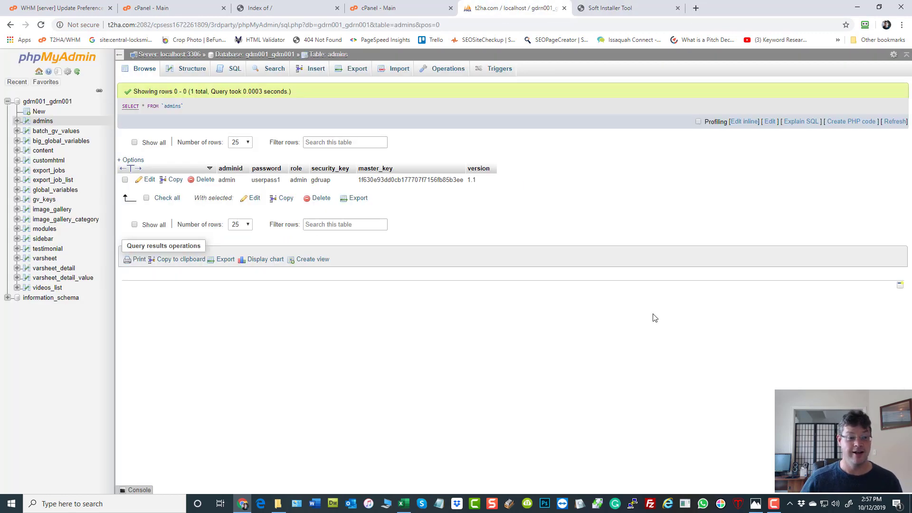
{"action": "double_click", "coordinate": [266, 179]}
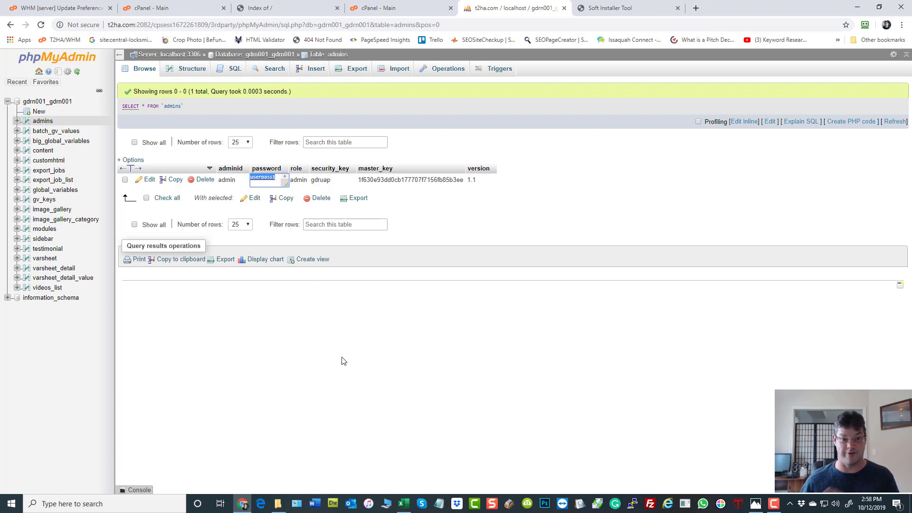
{"action": "left_click", "coordinate": [378, 337]}
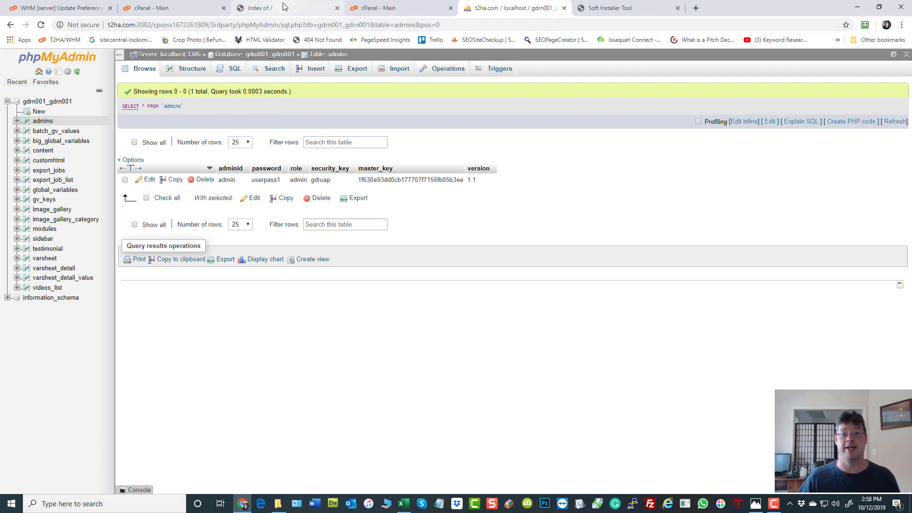
{"action": "left_click", "coordinate": [605, 8]}
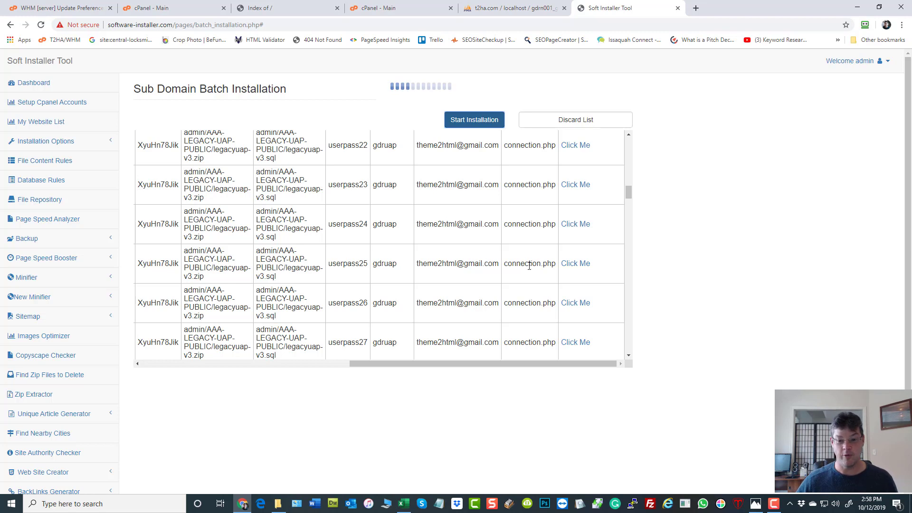
Step: Scroll the batch table to follow Click Me links appearing through userpass36 while userpass37 installs
{"action": "scroll", "coordinate": [529, 266], "scroll_direction": "down", "scroll_amount": 7}
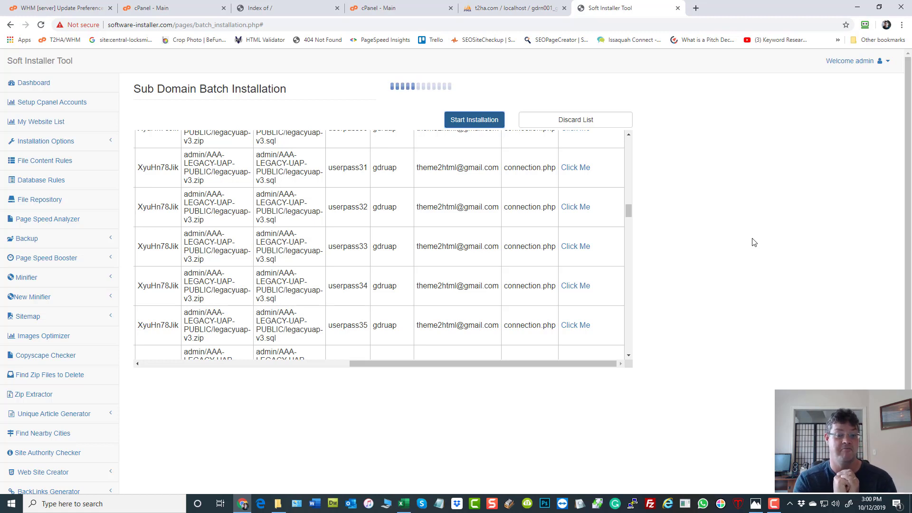
{"action": "scroll", "coordinate": [421, 232], "scroll_direction": "down", "scroll_amount": 3}
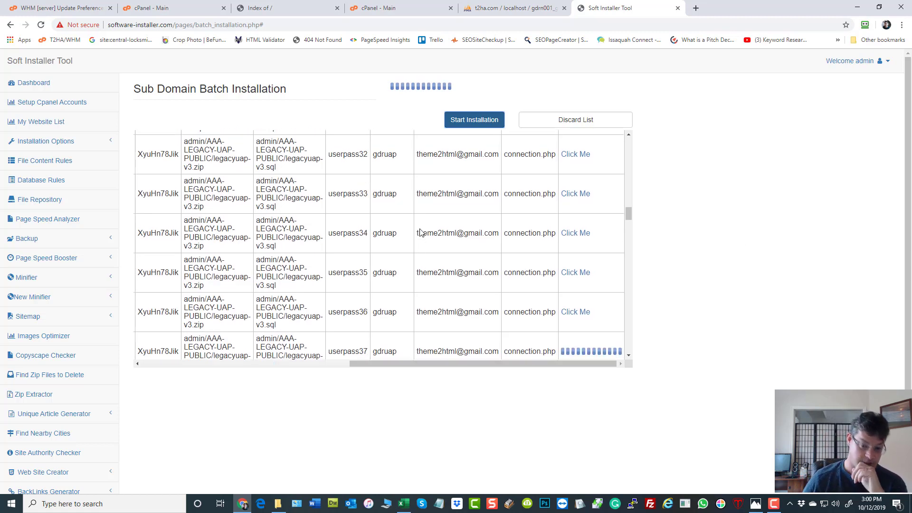
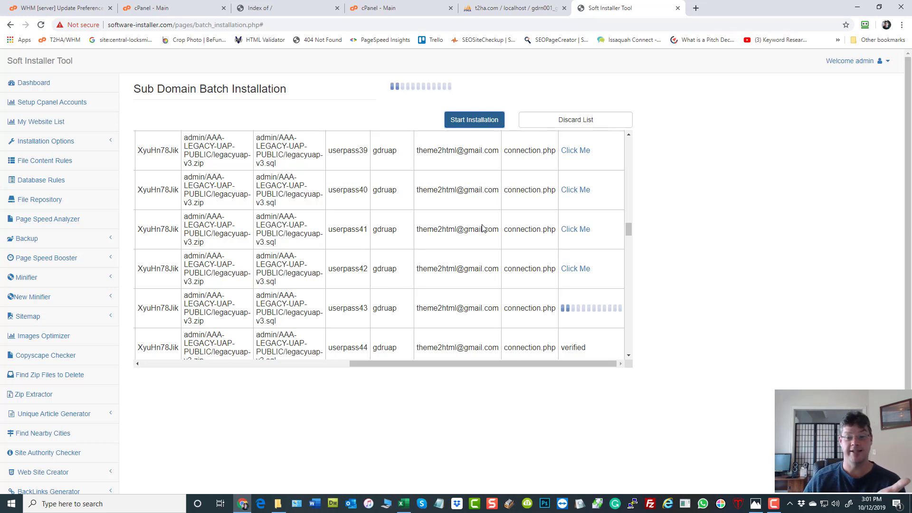
Step: Scroll the batch table down to follow rows userpass43–userpass47 gaining Click Me links
{"action": "scroll", "coordinate": [480, 230], "scroll_direction": "down", "scroll_amount": 3}
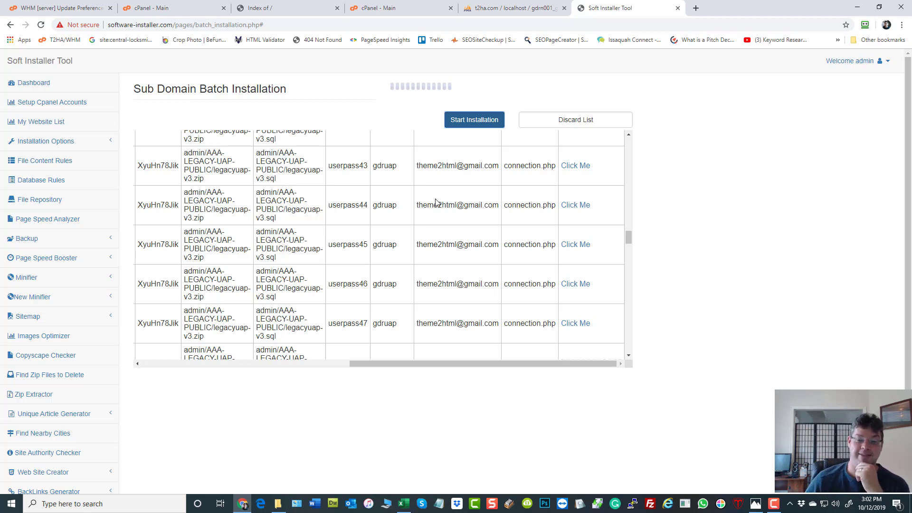
Step: Scroll down to watch userpass48–userpass51 finish while userpass52 starts installing
{"action": "scroll", "coordinate": [487, 246], "scroll_direction": "down", "scroll_amount": 4}
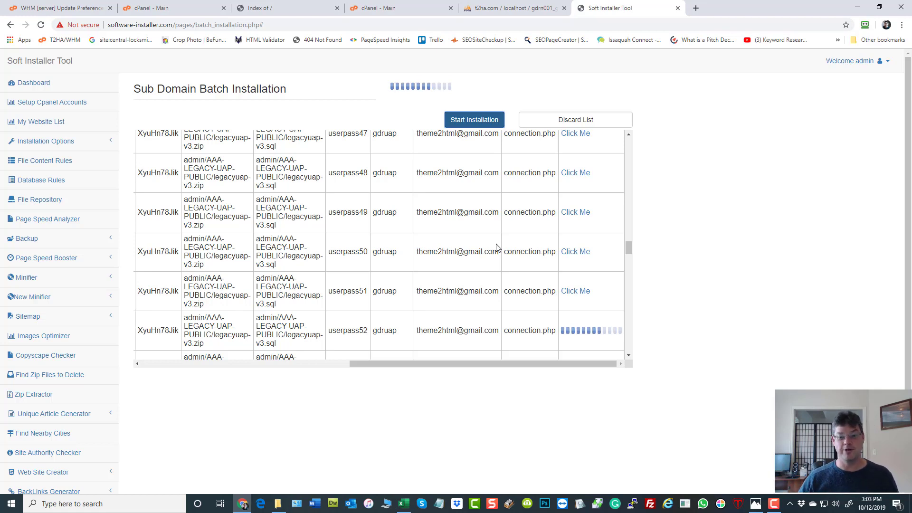
Step: Scroll through the table as userpass52–userpass54 complete and userpass55 begins
{"action": "scroll", "coordinate": [509, 252], "scroll_direction": "down", "scroll_amount": 2}
{"action": "scroll", "coordinate": [502, 250], "scroll_direction": "down", "scroll_amount": 1}
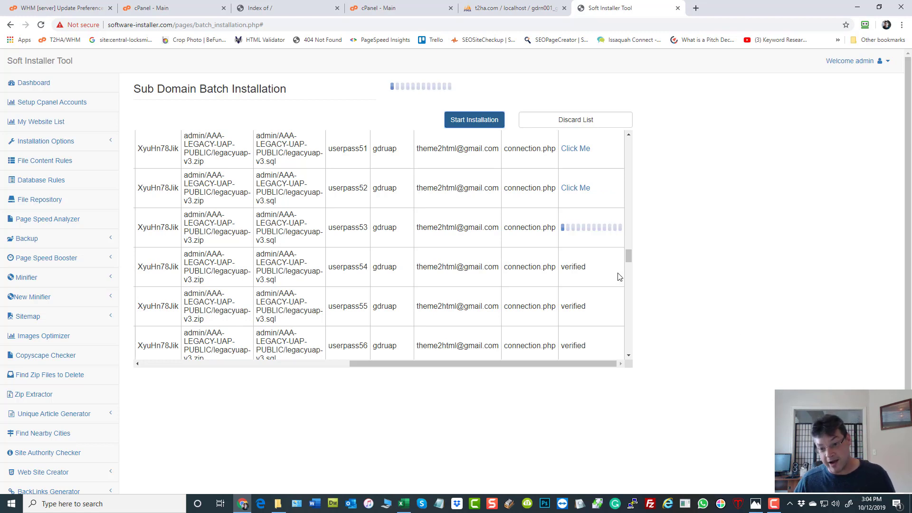
{"action": "mouse_move", "coordinate": [628, 257]}
{"action": "left_mouse_down"}
{"action": "mouse_move", "coordinate": [630, 236]}
{"action": "mouse_move", "coordinate": [630, 257]}
{"action": "left_mouse_up"}
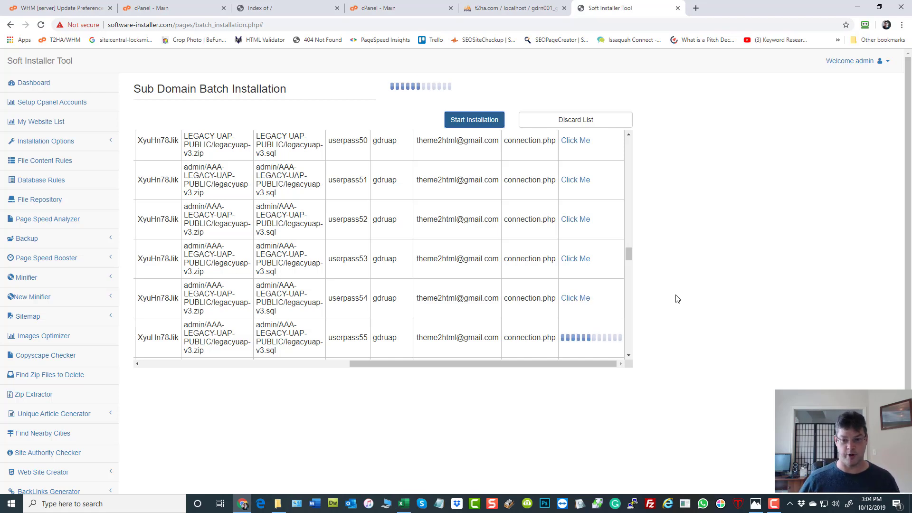
Step: Scroll the table to track userpass55–userpass57 completing before userpass58 starts
{"action": "scroll", "coordinate": [555, 285], "scroll_direction": "down", "scroll_amount": 9}
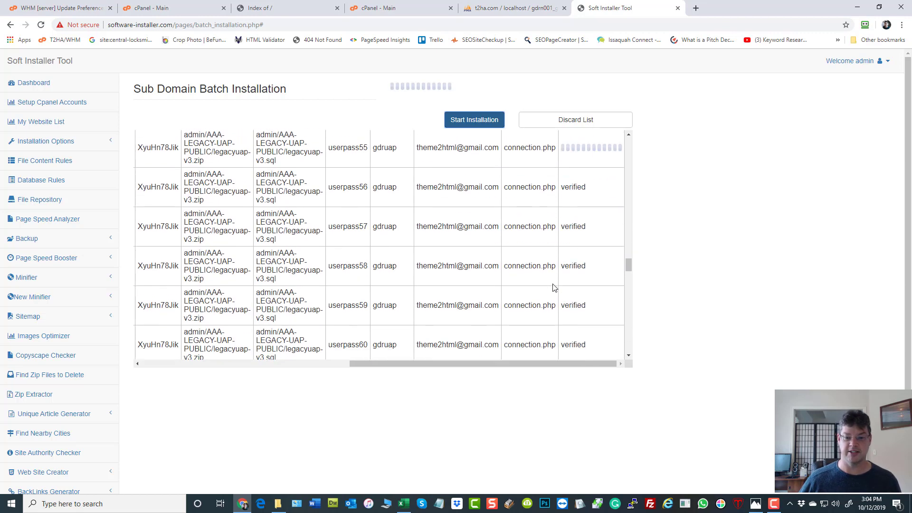
{"action": "scroll", "coordinate": [555, 289], "scroll_direction": "down", "scroll_amount": 4}
{"action": "scroll", "coordinate": [555, 288], "scroll_direction": "up", "scroll_amount": 11}
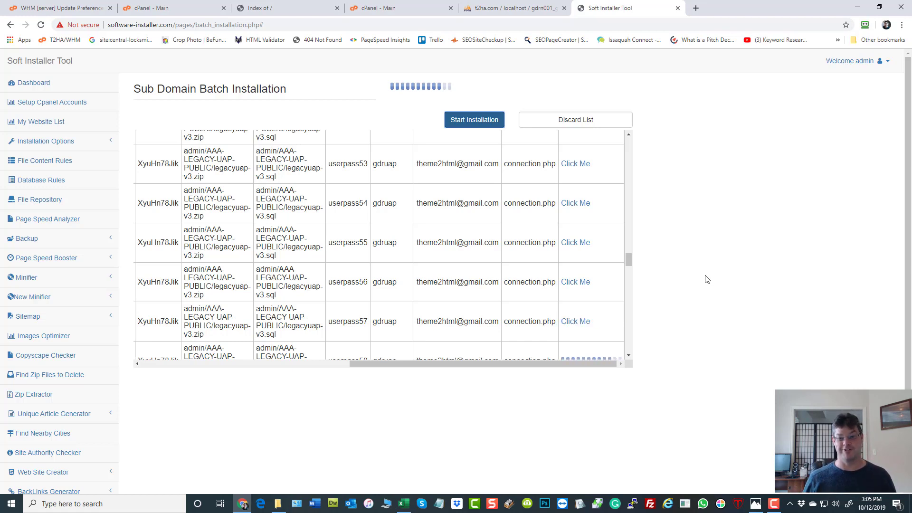
Step: Scroll down following userpass58–userpass61 finishing with Click Me links as userpass62 installs
{"action": "scroll", "coordinate": [608, 255], "scroll_direction": "down", "scroll_amount": 1}
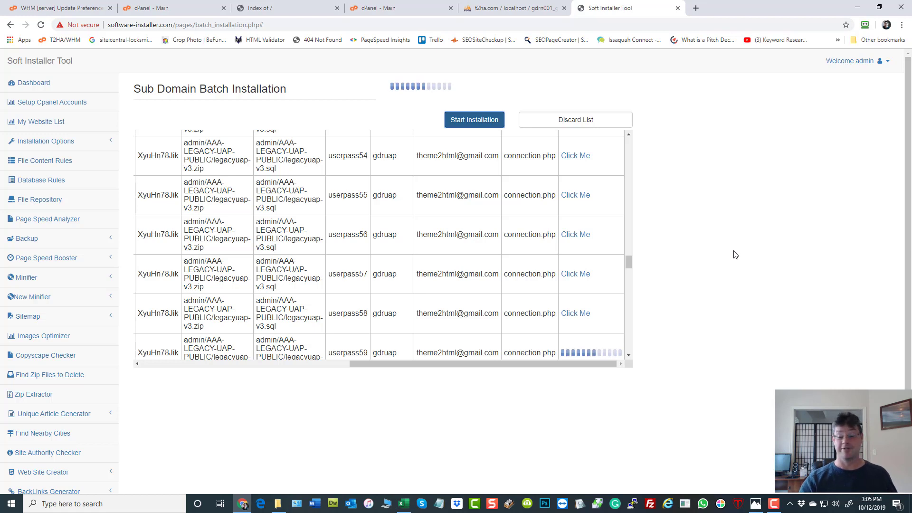
{"action": "scroll", "coordinate": [460, 273], "scroll_direction": "down", "scroll_amount": 3}
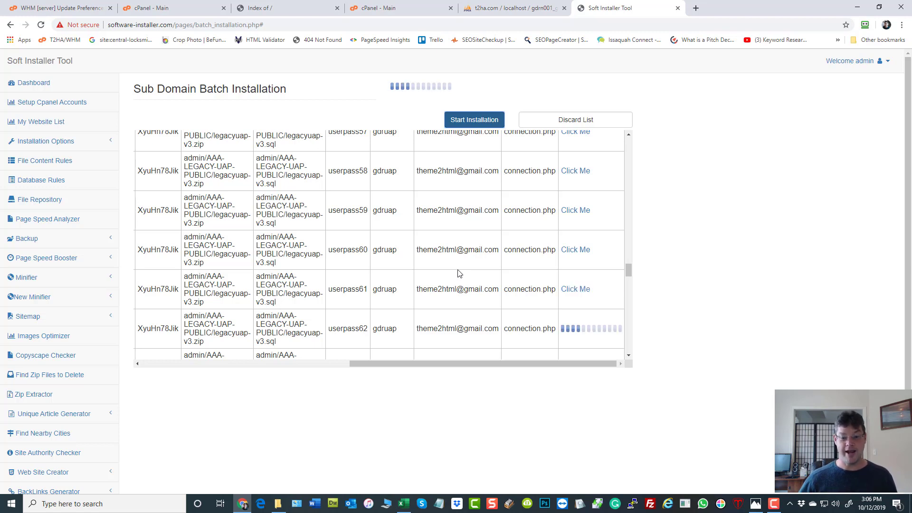
{"action": "scroll", "coordinate": [454, 274], "scroll_direction": "down", "scroll_amount": 3}
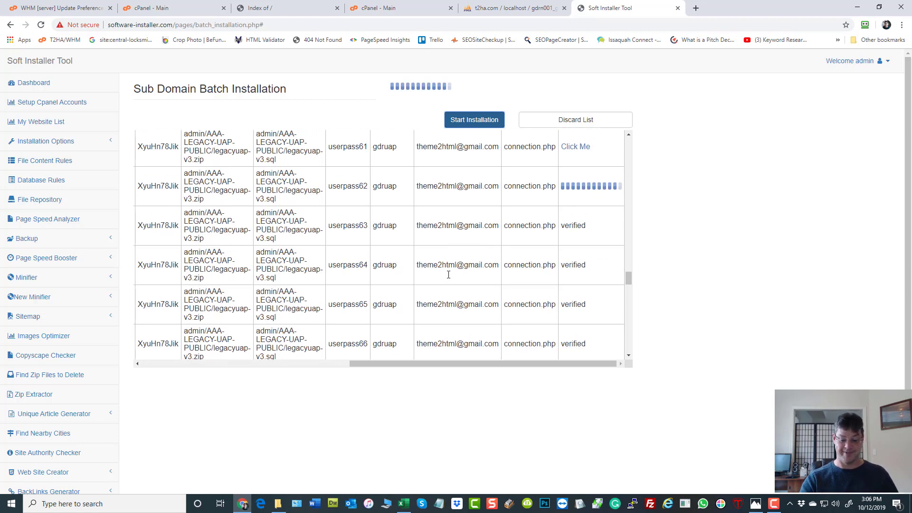